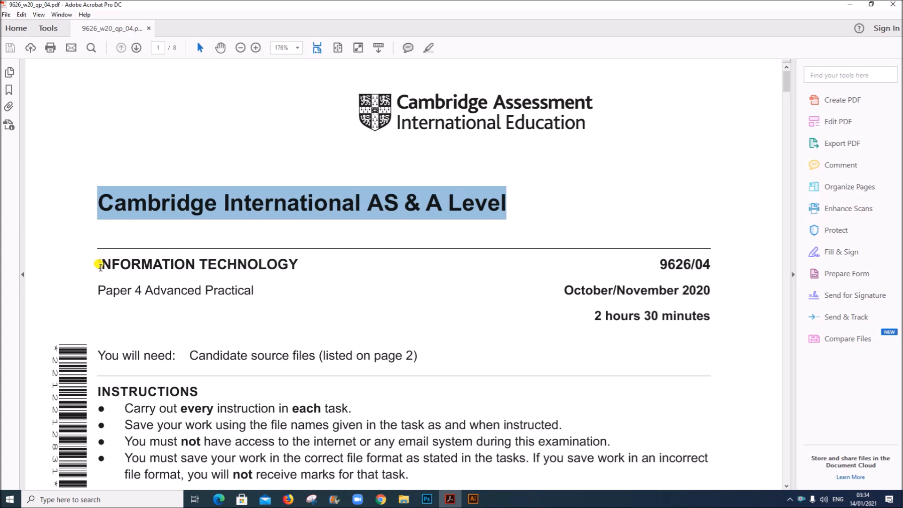
- Review the exam paper's cover details, source file list and Examination folder instructions, comparing the list with the Nov 2020 folder
drag(92, 290, 202, 291)
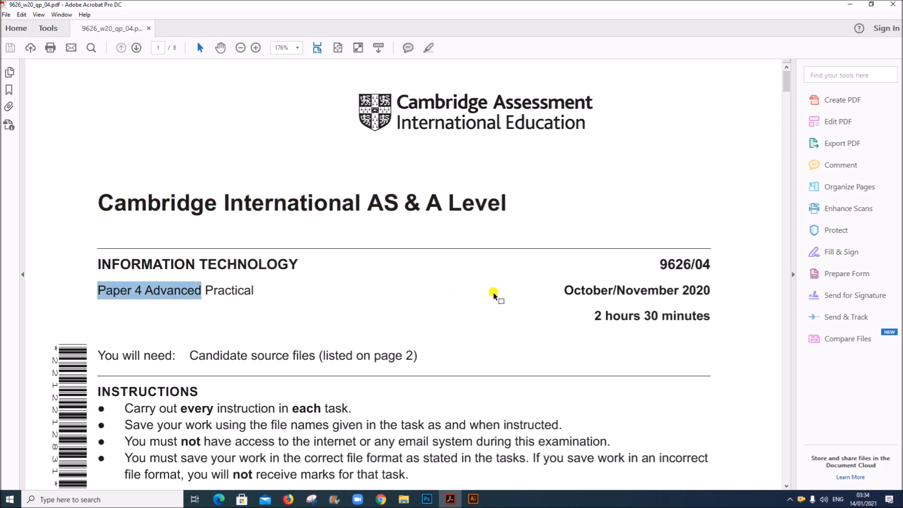
drag(563, 291, 719, 296)
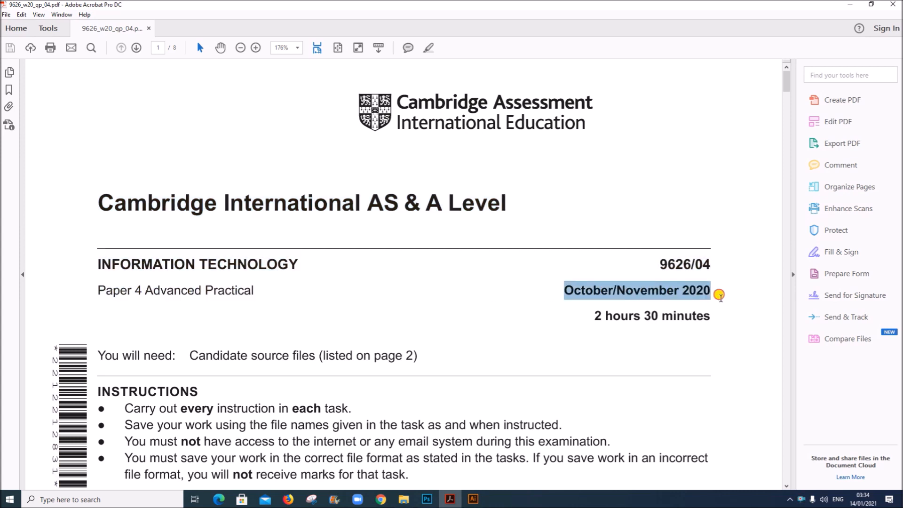
scroll(181, 231, down, 15)
drag(86, 256, 199, 315)
click(403, 499)
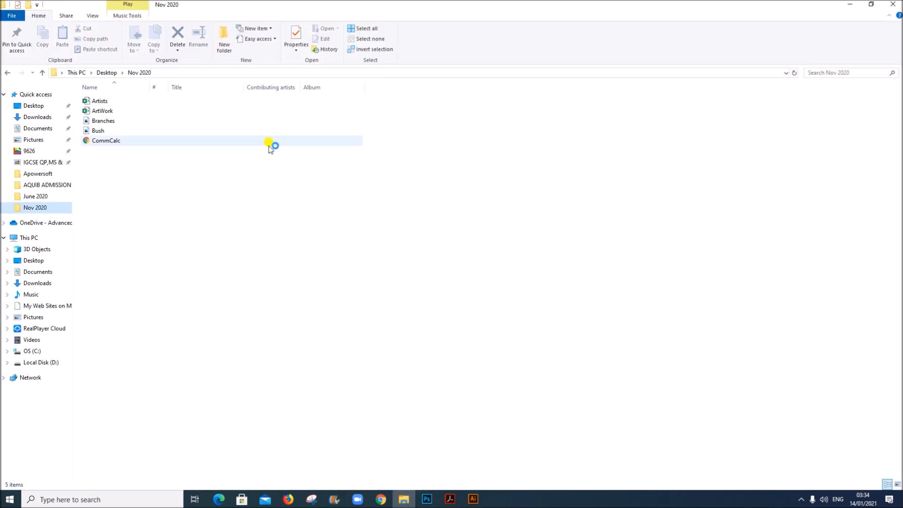
click(449, 499)
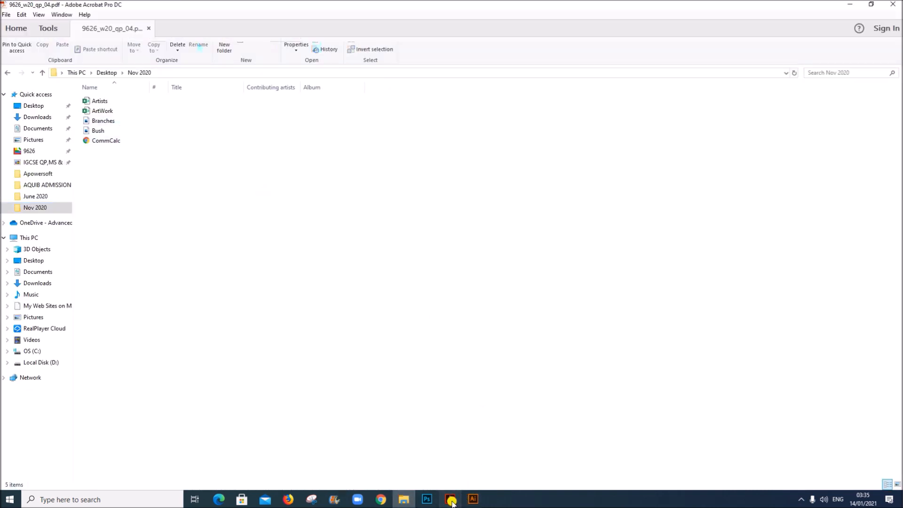
scroll(384, 420, down, 3)
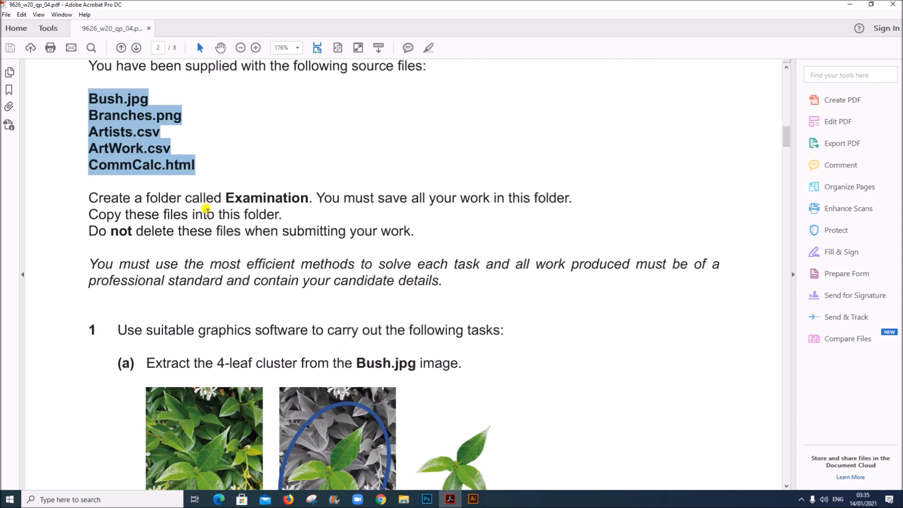
drag(225, 197, 567, 198)
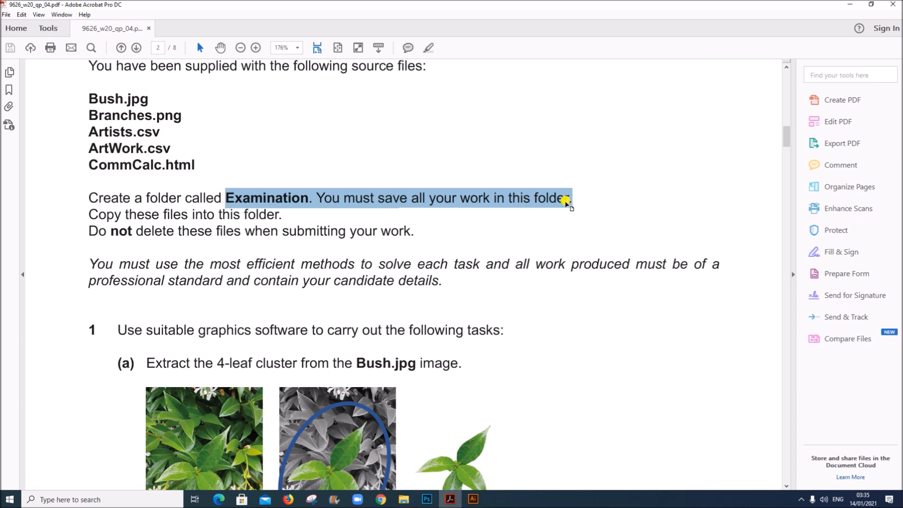
drag(163, 214, 269, 212)
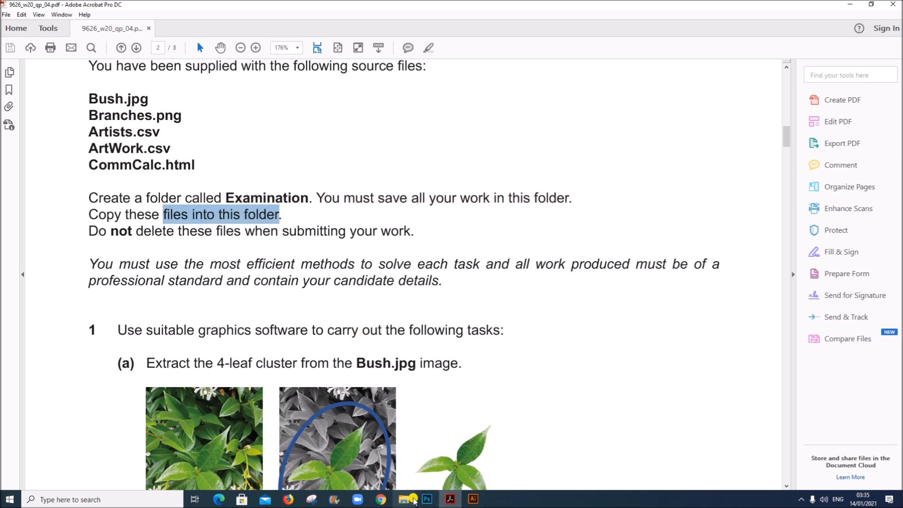
- Create a new folder named Examination inside the Nov 2020 folder in File Explorer
click(411, 500)
right_click(363, 140)
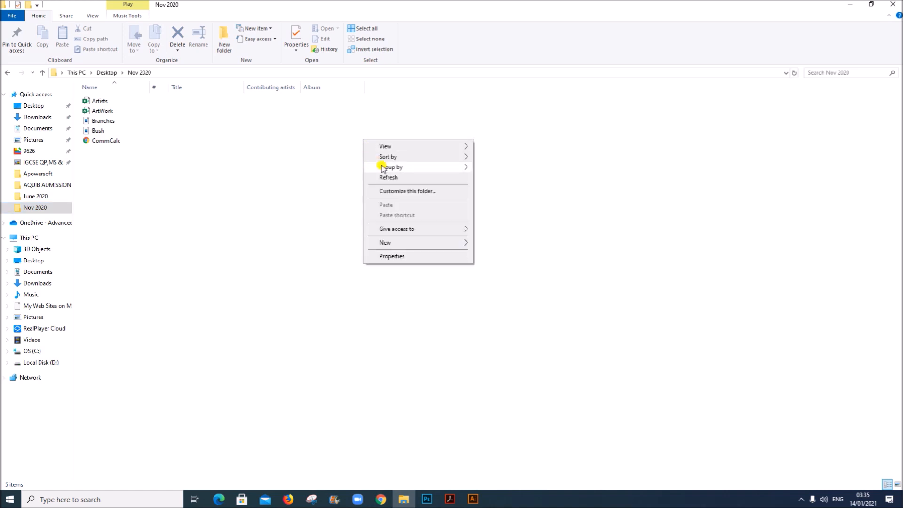
mouse_move(414, 242)
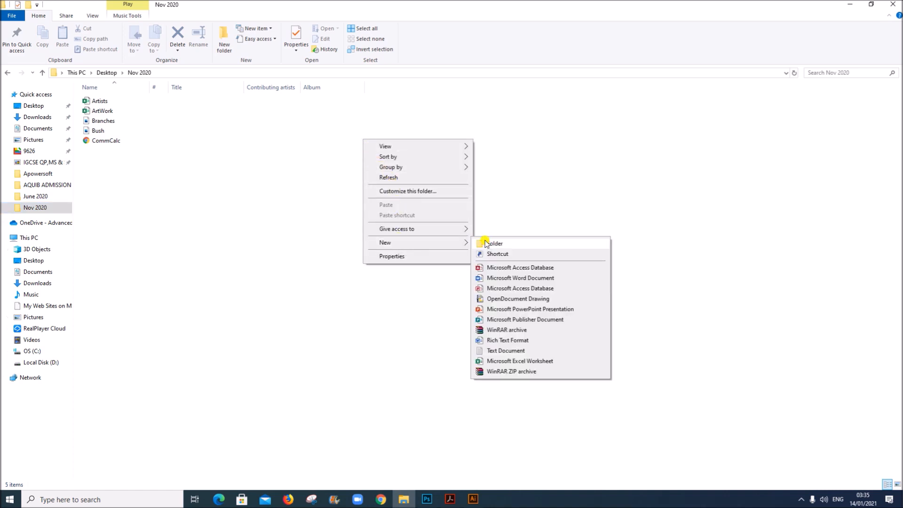
click(487, 243)
text(Ex)
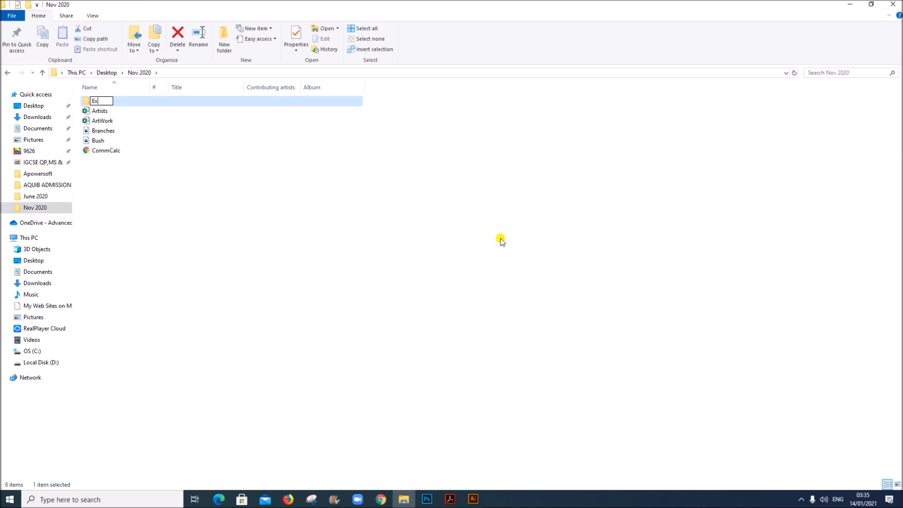
text(amination)
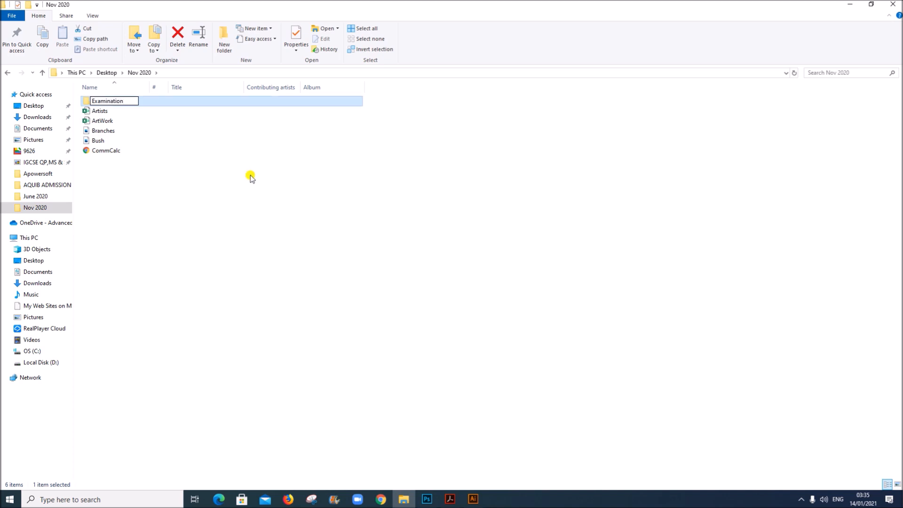
click(142, 102)
- Move the five supplied source files into the Examination folder and open that folder
drag(100, 173, 135, 123)
drag(102, 176, 121, 101)
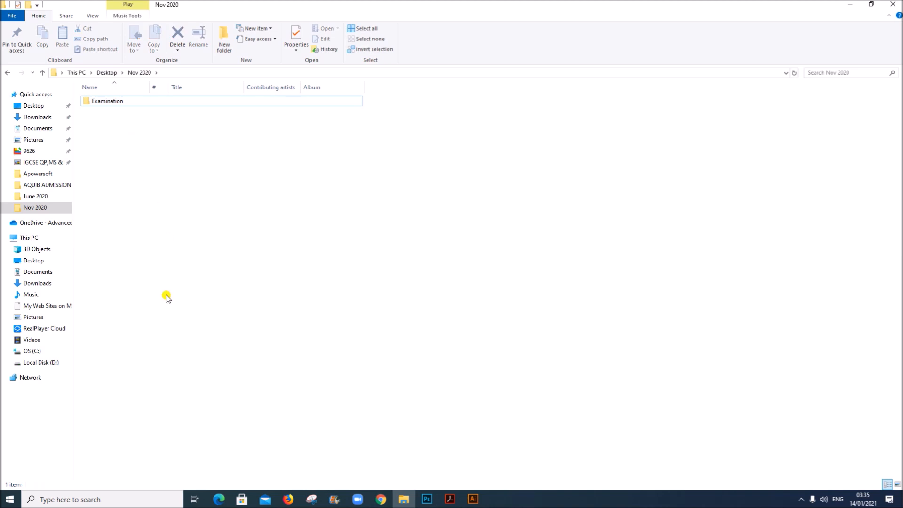
double_click(104, 104)
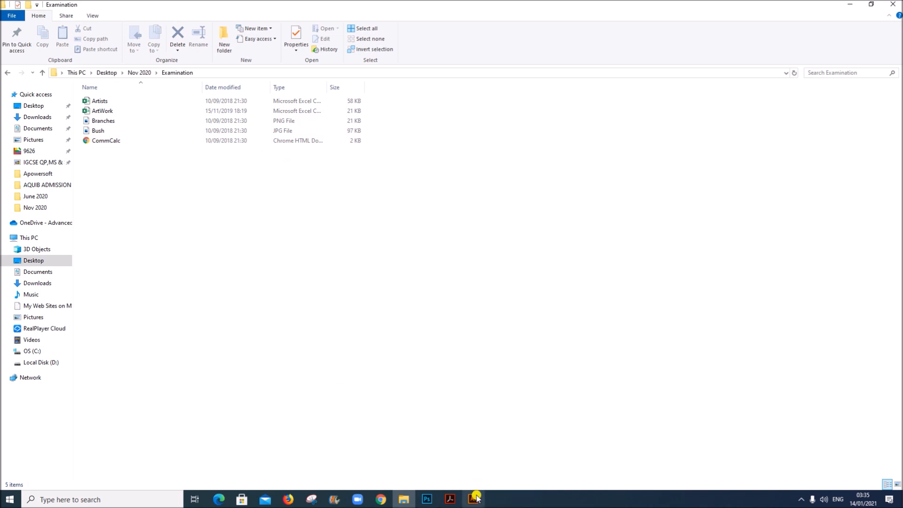
- Return to the exam paper in Acrobat and read task 1(a) about extracting the 4-leaf cluster from Bush.jpg
click(450, 499)
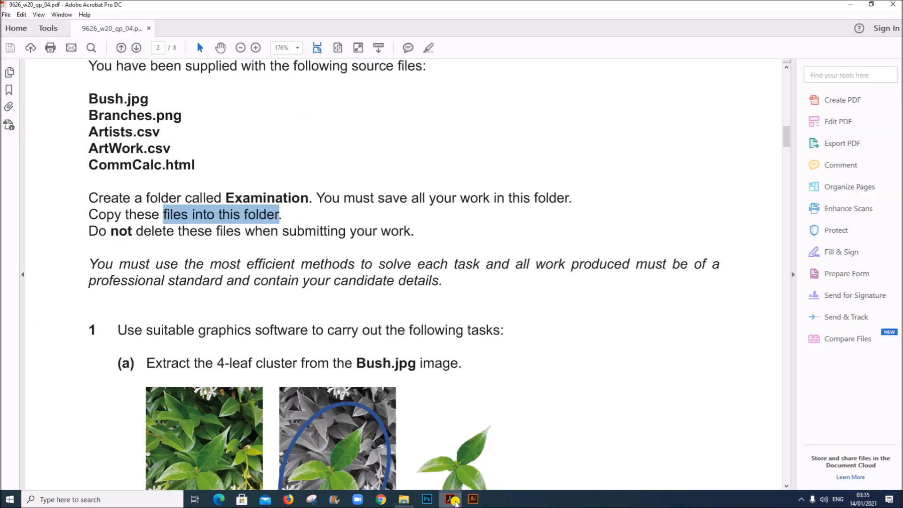
scroll(297, 338, down, 6)
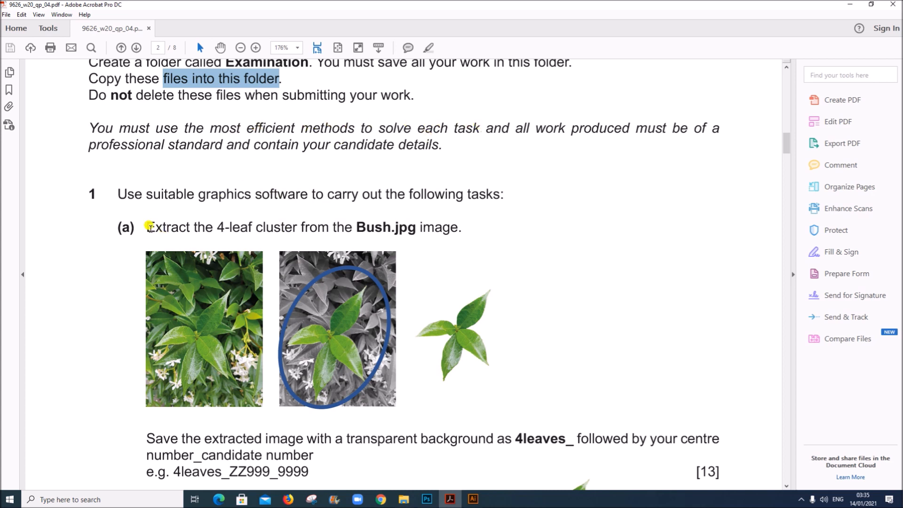
drag(123, 194, 484, 187)
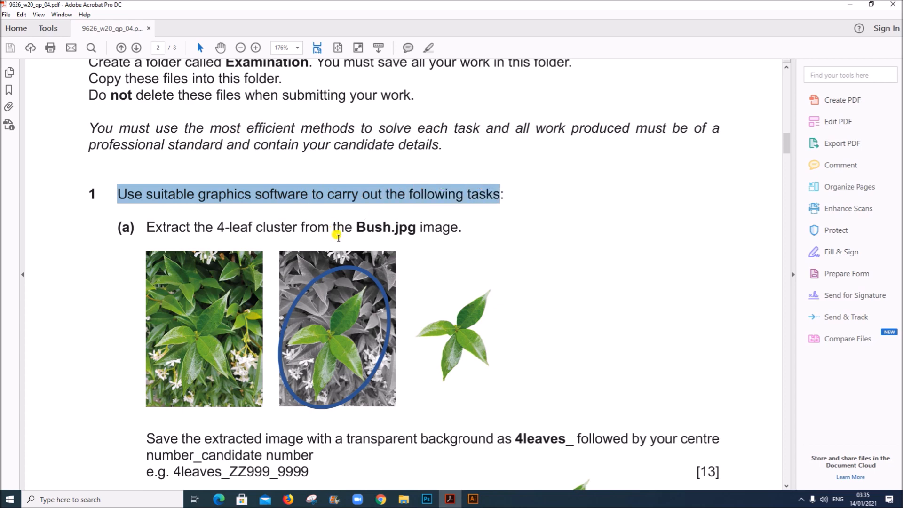
scroll(338, 230, down, 2)
scroll(334, 243, down, 1)
drag(147, 136, 457, 141)
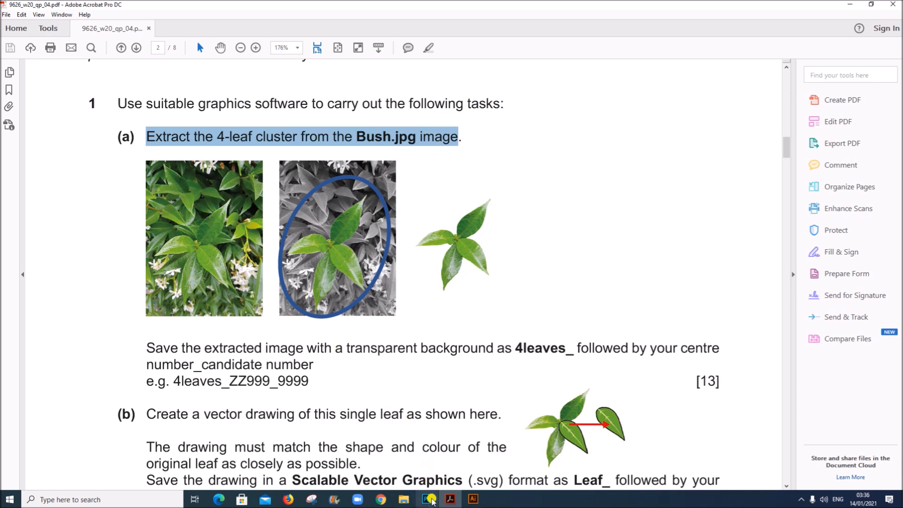
- Switch to Photoshop and open the supplied Bush.jpg image
click(427, 500)
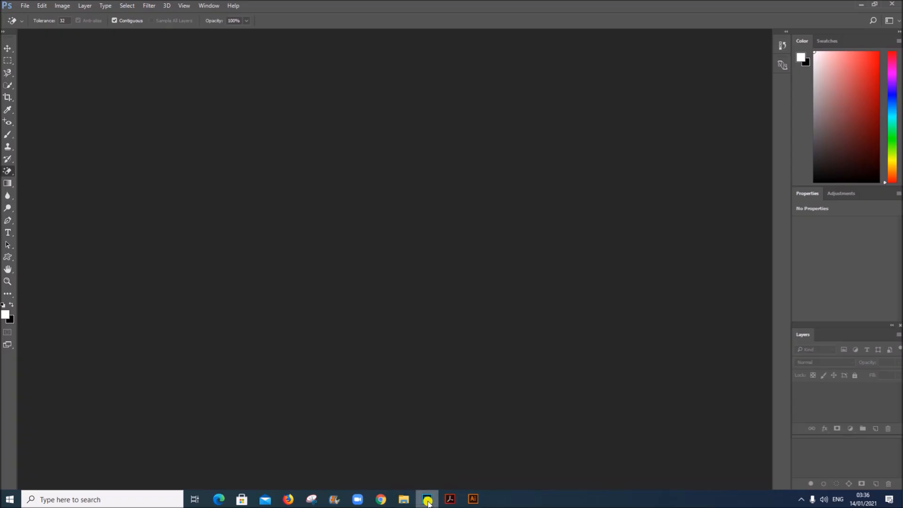
click(25, 6)
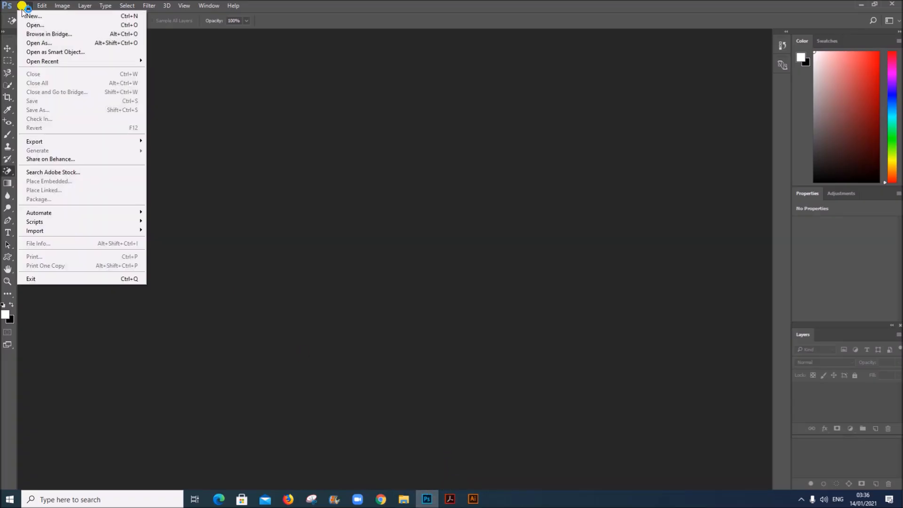
click(32, 24)
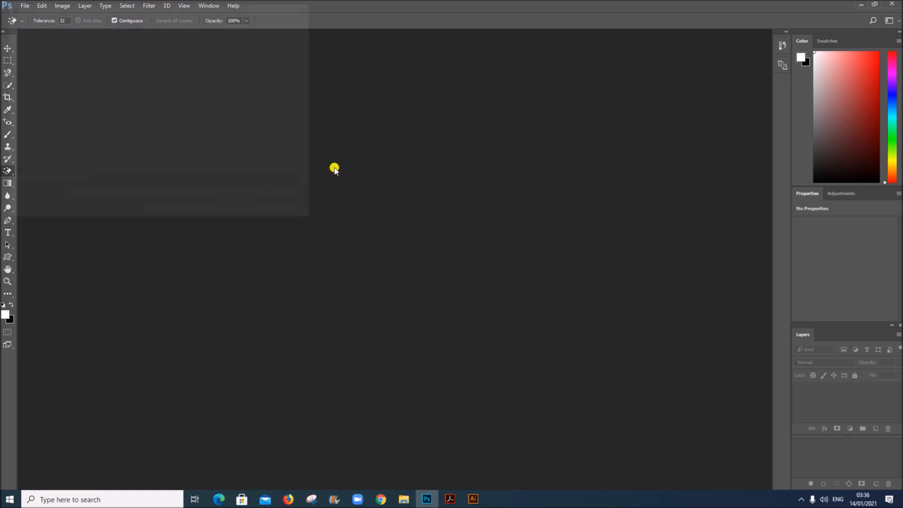
double_click(109, 66)
double_click(117, 94)
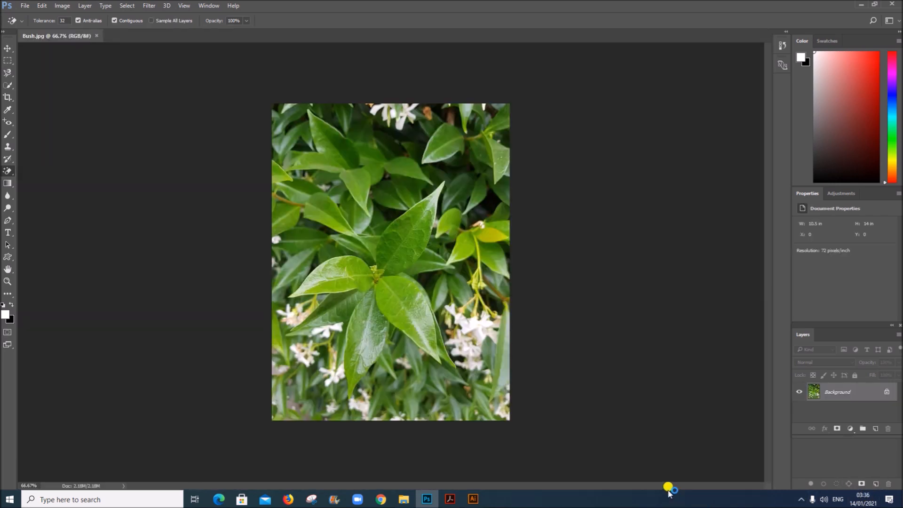
click(184, 7)
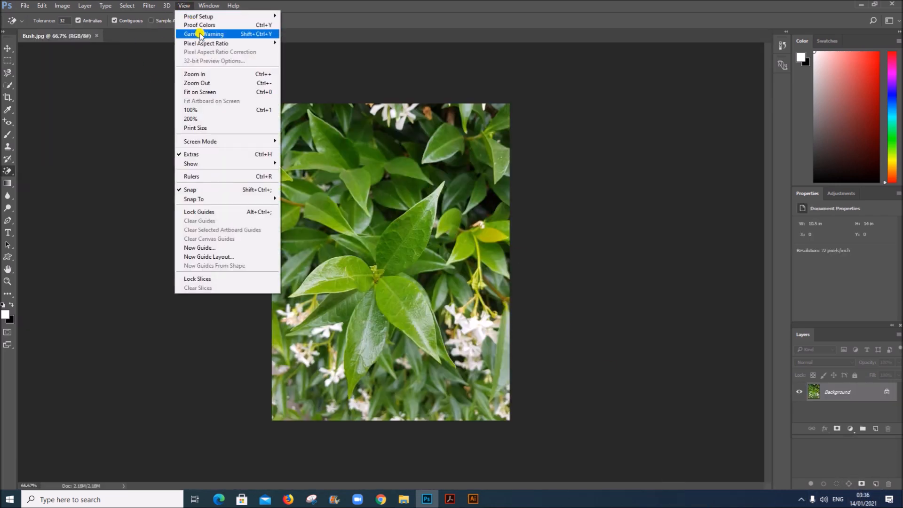
click(246, 75)
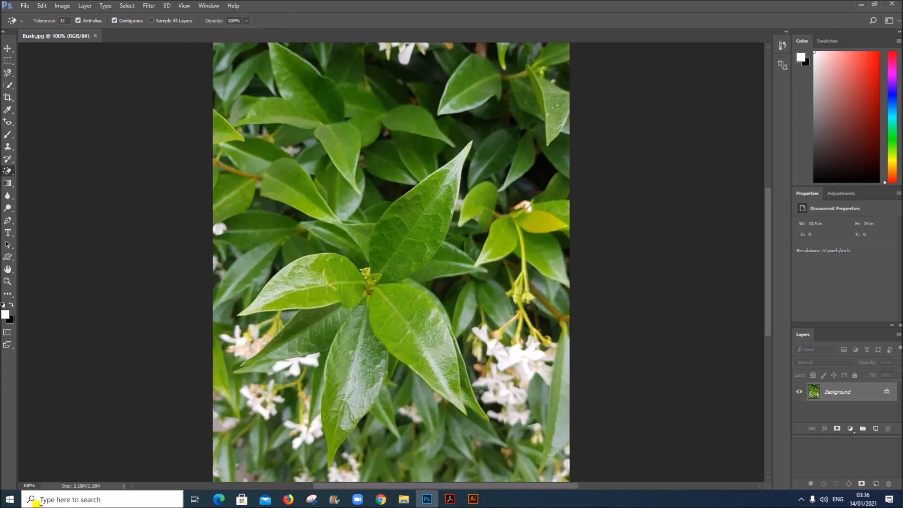
- Check the exam paper in Acrobat for how the extracted 4-leaf image has to be saved
mouse_move(473, 504)
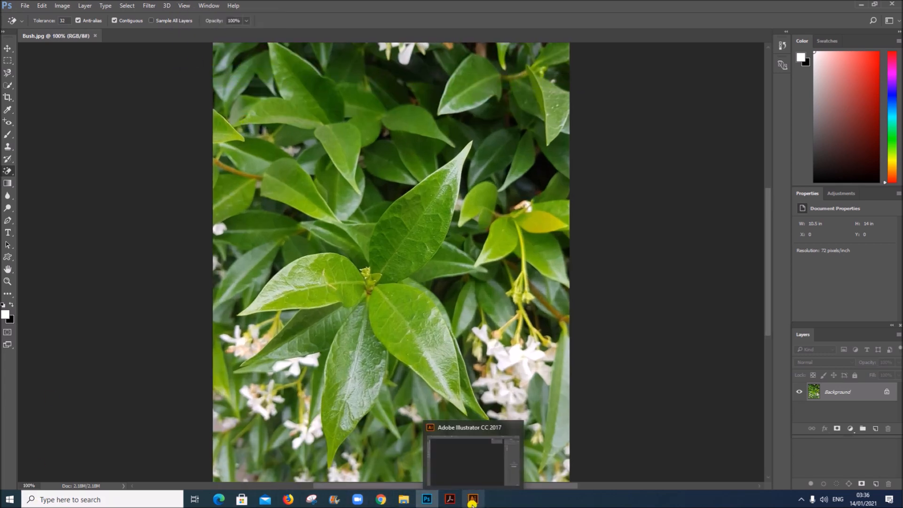
click(450, 500)
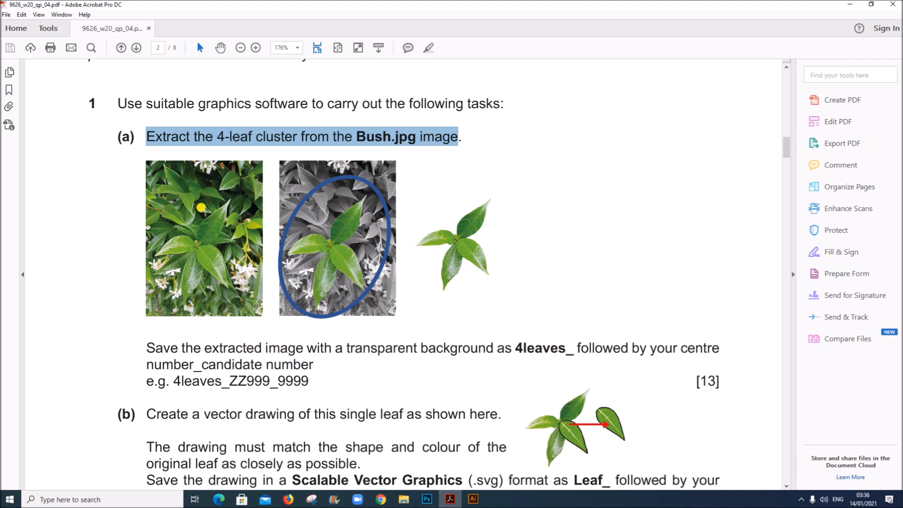
scroll(372, 319, down, 2)
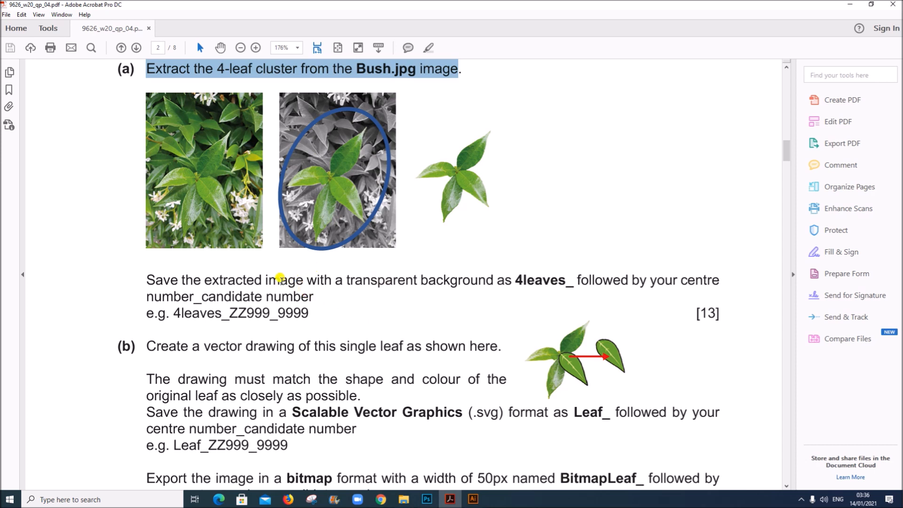
drag(266, 279, 544, 282)
- Back in Photoshop, select the 4-leaf cluster by tracing its outline with the Magnetic Lasso tool
click(426, 499)
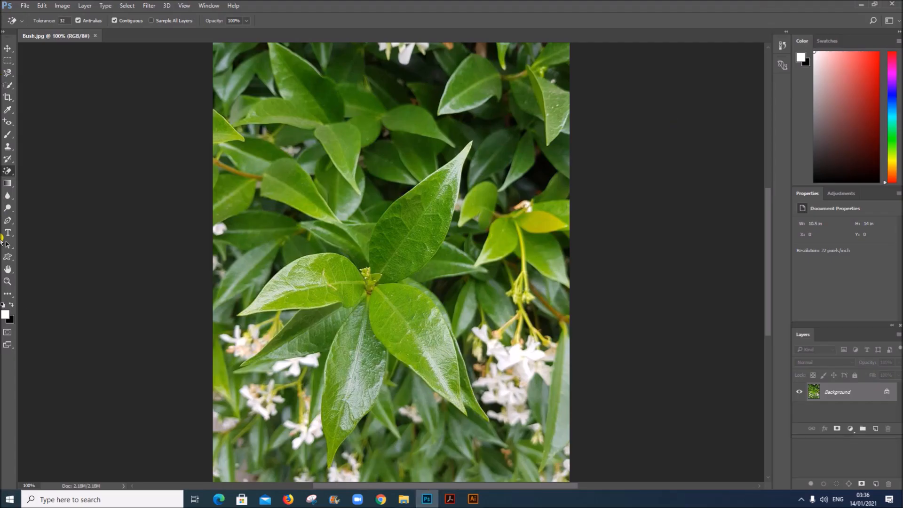
click(8, 73)
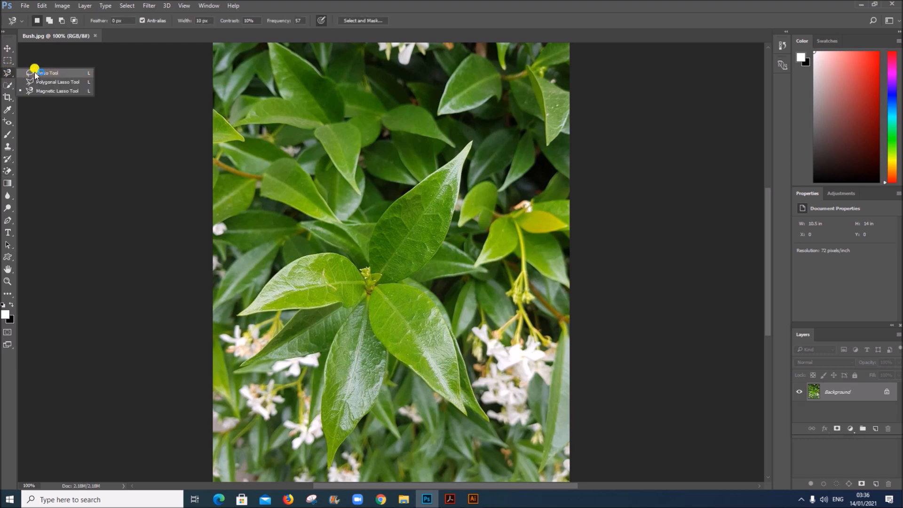
click(53, 92)
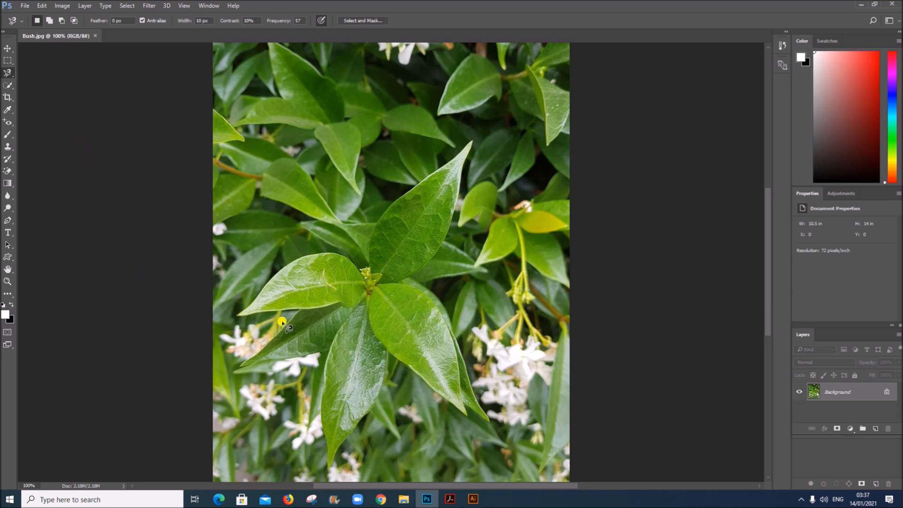
click(337, 302)
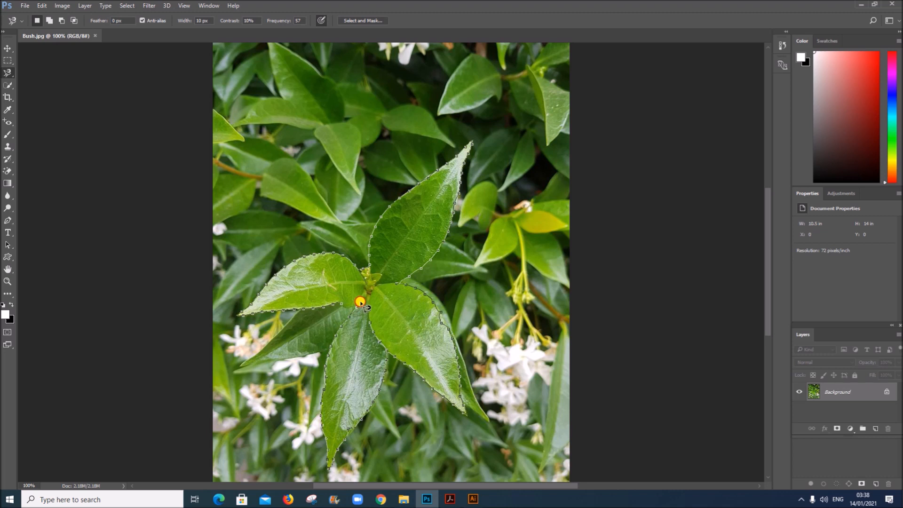
click(340, 304)
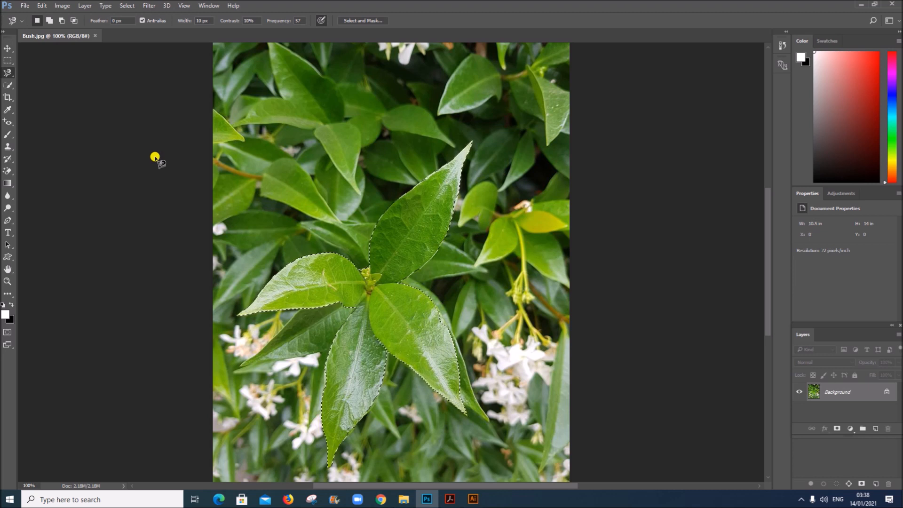
- Refine the selection along the edge of the lower-right leaf with the Quick Selection tool, adding leaf area and subtracting background
click(8, 84)
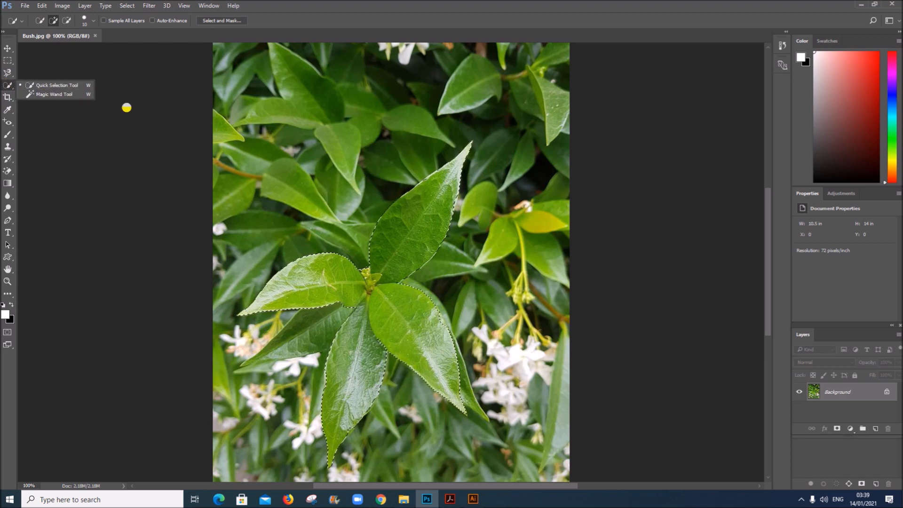
click(438, 319)
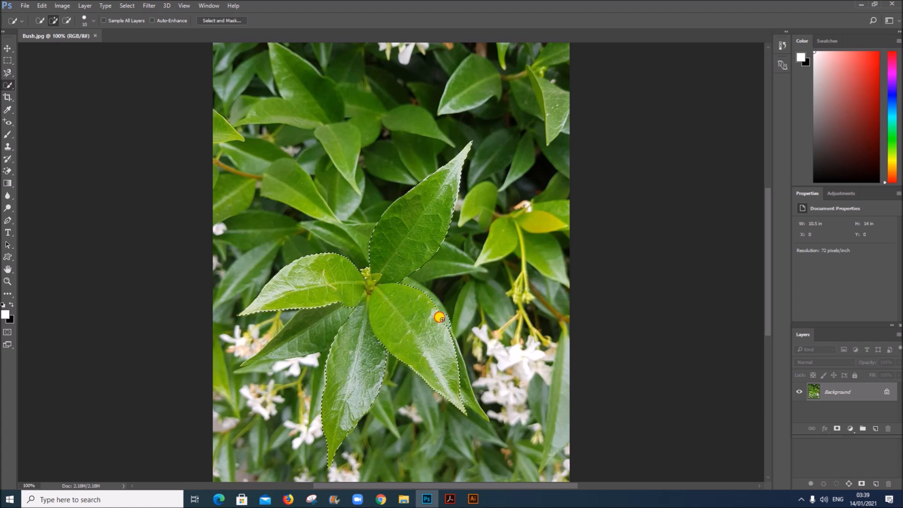
key(alt)
alt+click(445, 318)
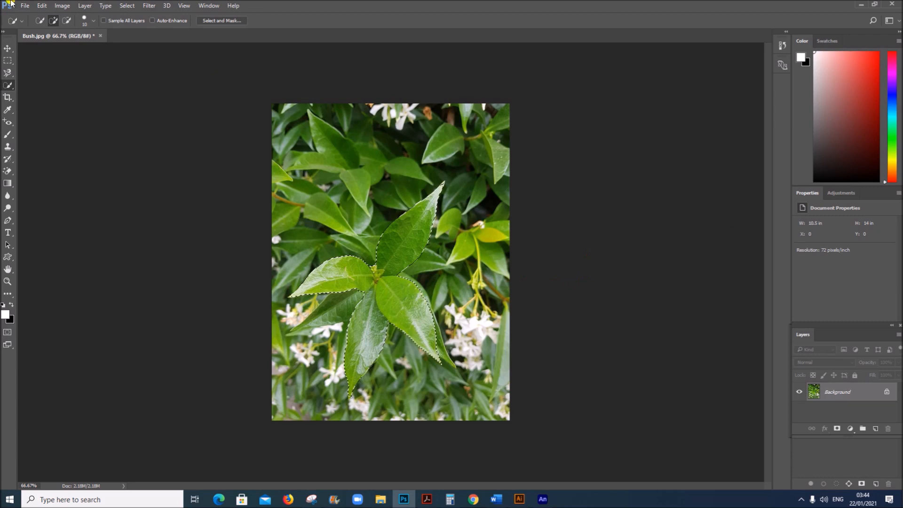
- Copy the selected 4-leaf cluster and paste it onto a new layer above the Background
click(7, 48)
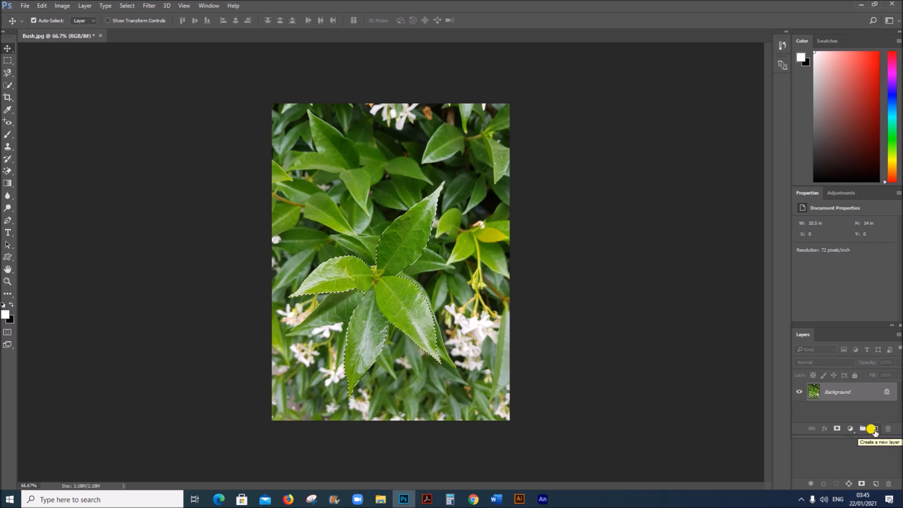
click(874, 429)
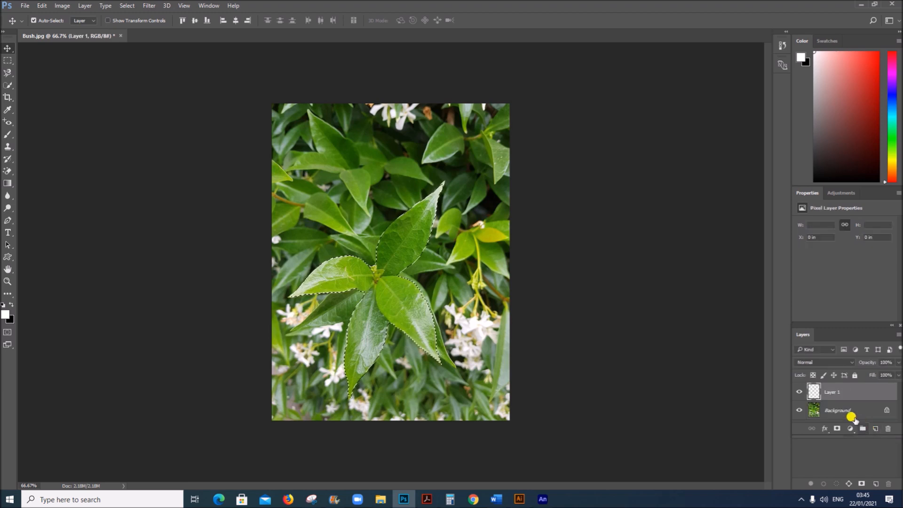
key(ctrl)
key(ctrl+v)
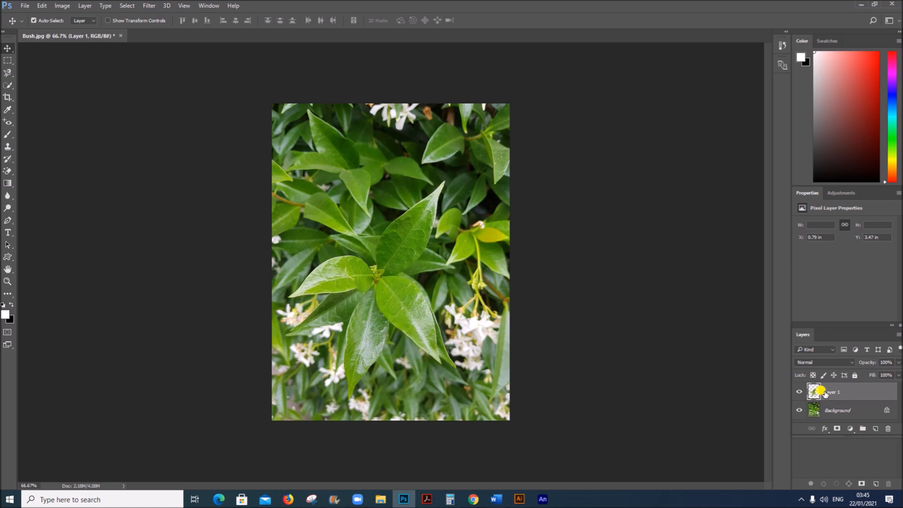
- Delete the Background layer and move the extracted leaf cluster to the middle of the canvas
click(835, 411)
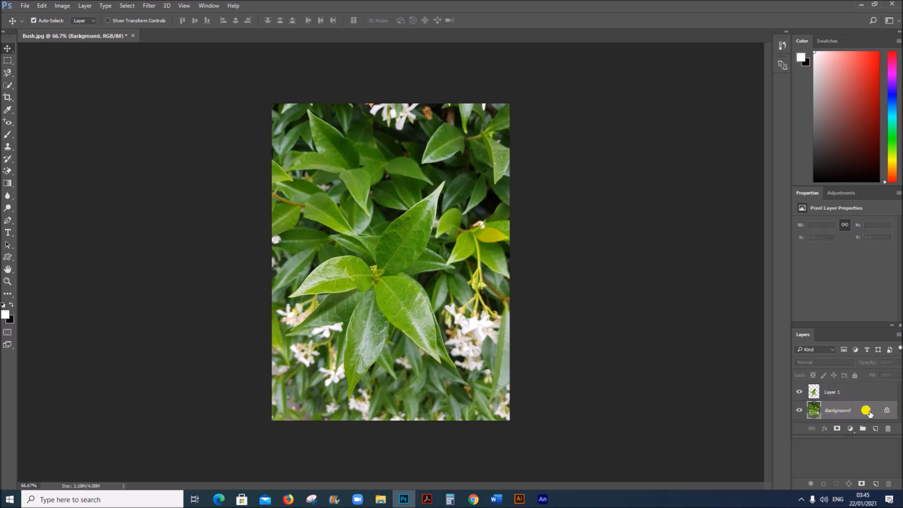
right_click(838, 412)
click(806, 307)
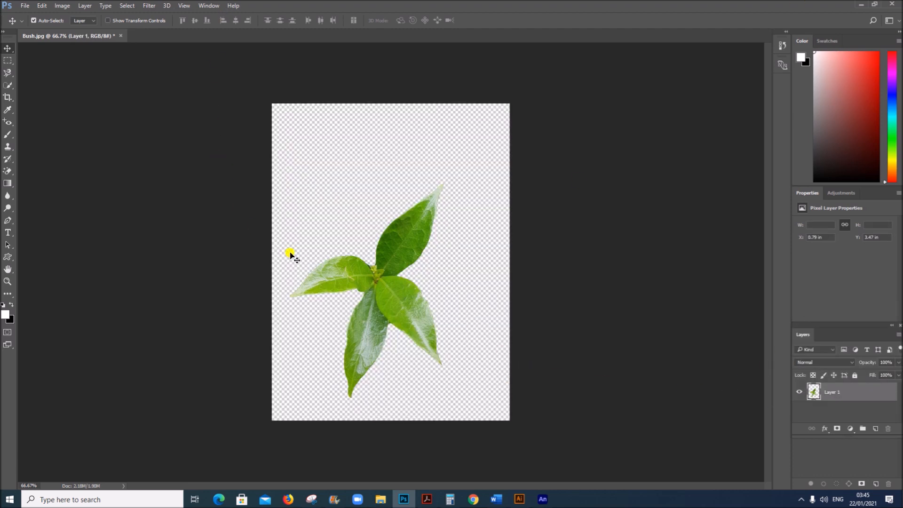
drag(325, 280, 333, 248)
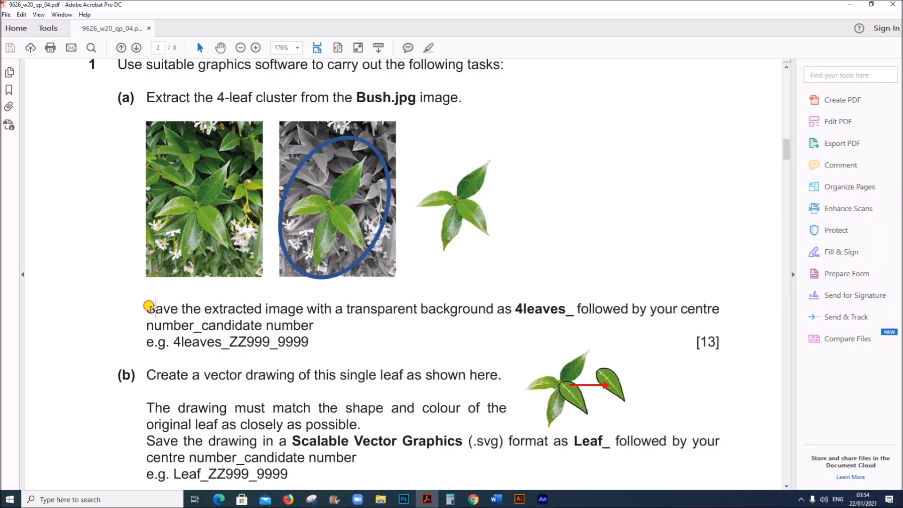
- Recheck the task 1(a) saving instructions in Acrobat, and in Photoshop set up Export As in PNG format with transparency
drag(148, 307, 348, 344)
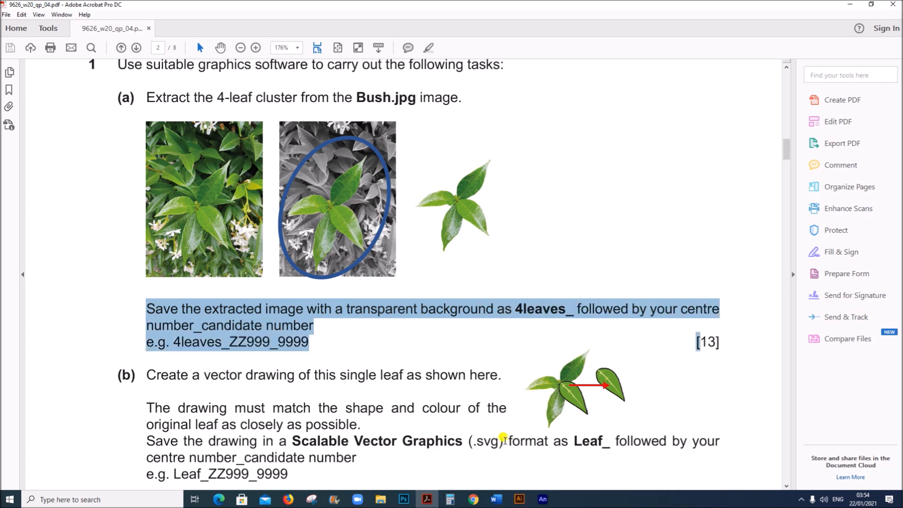
click(402, 499)
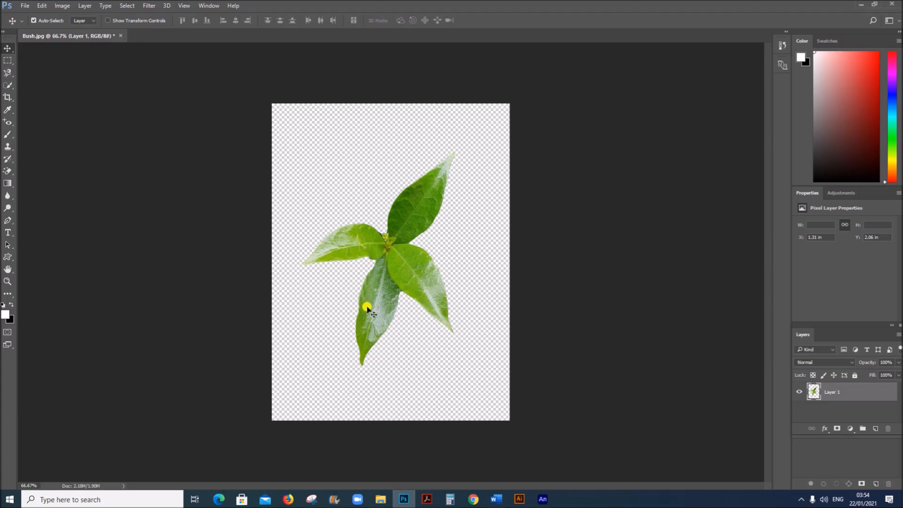
click(21, 6)
mouse_move(75, 140)
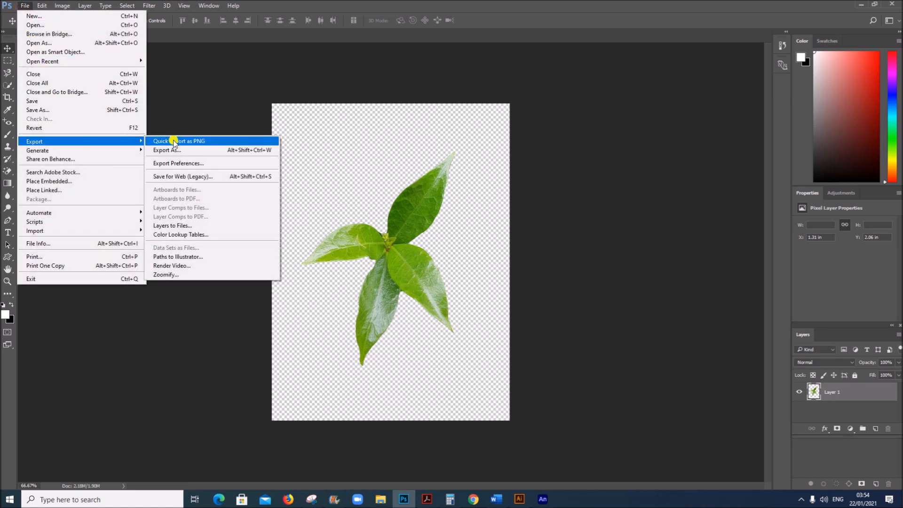
click(181, 148)
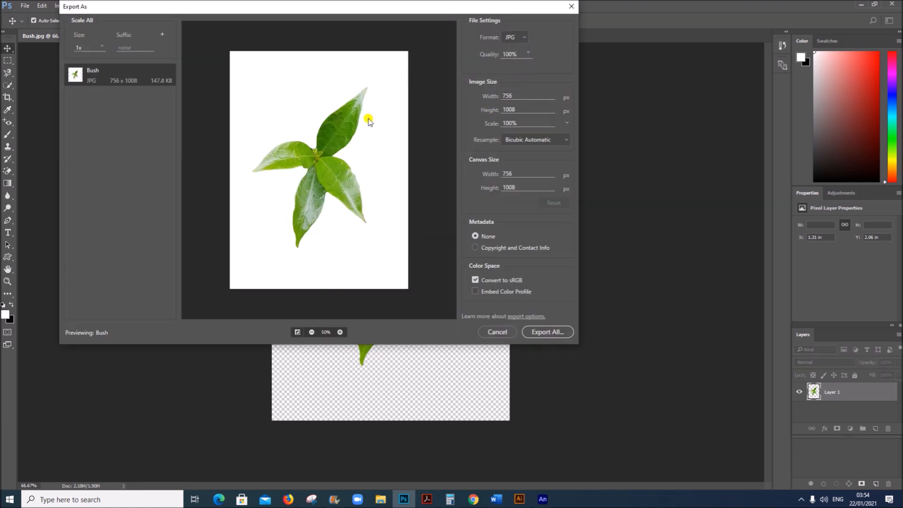
click(525, 38)
click(511, 48)
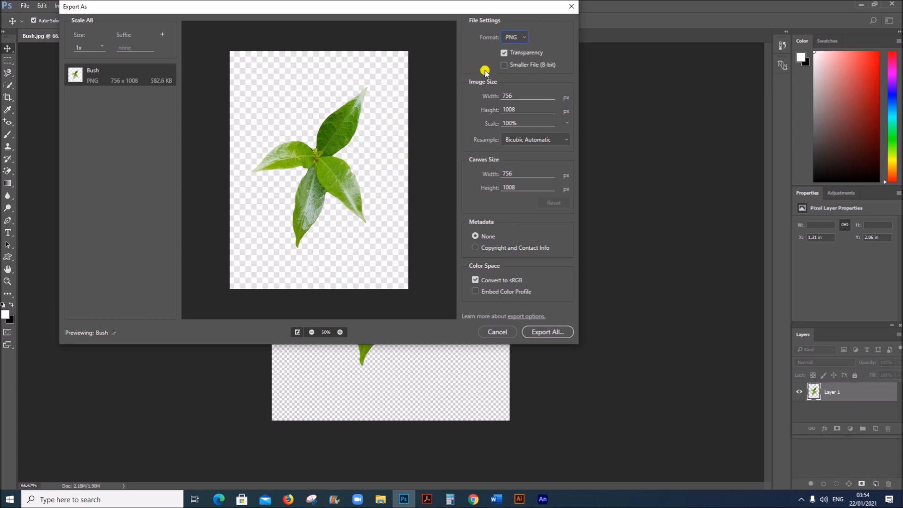
- Export the image to the Examination folder as 4Leaves_ZZ123_1234 in PNG format
click(535, 333)
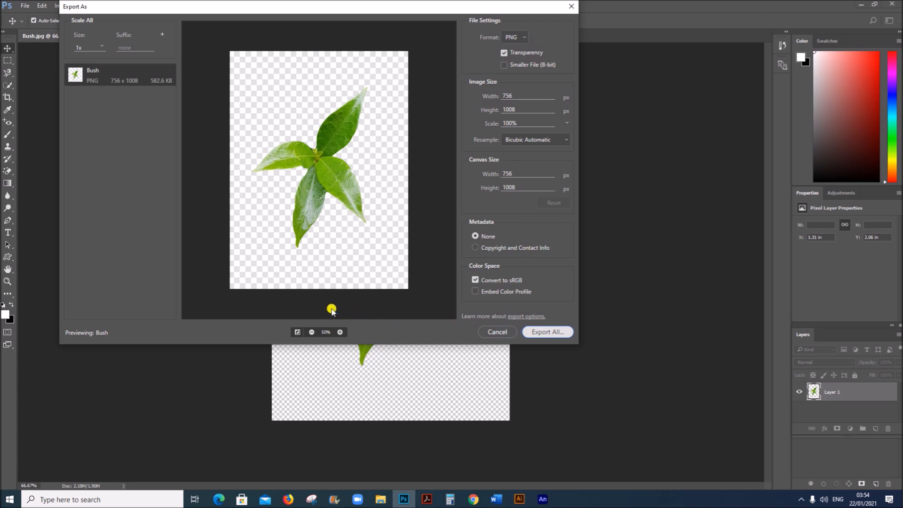
double_click(173, 81)
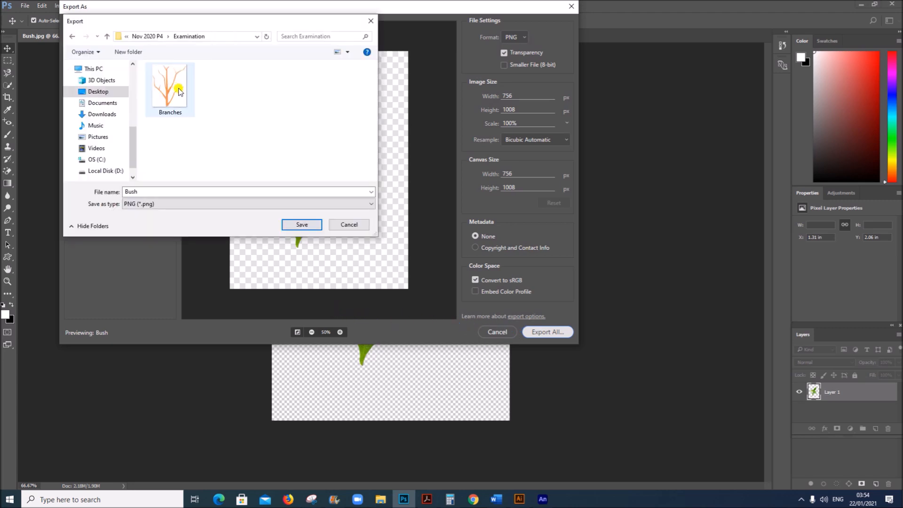
double_click(190, 191)
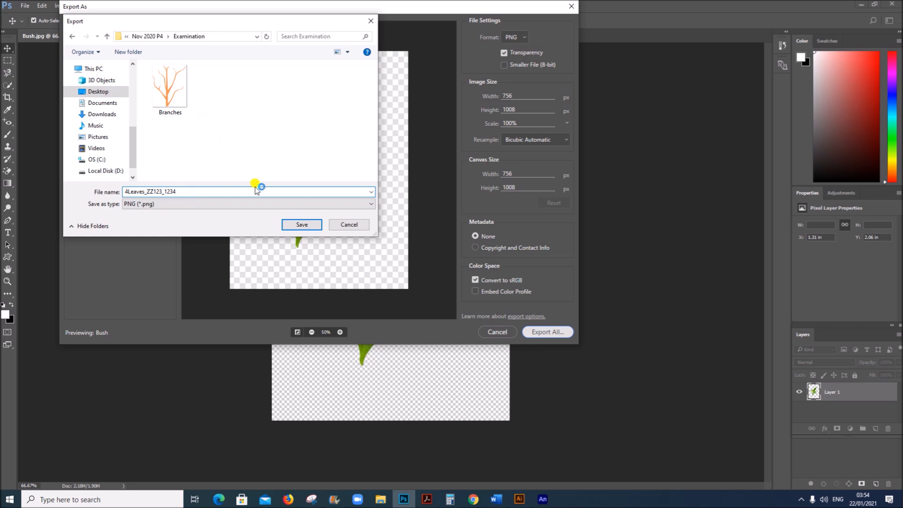
click(300, 225)
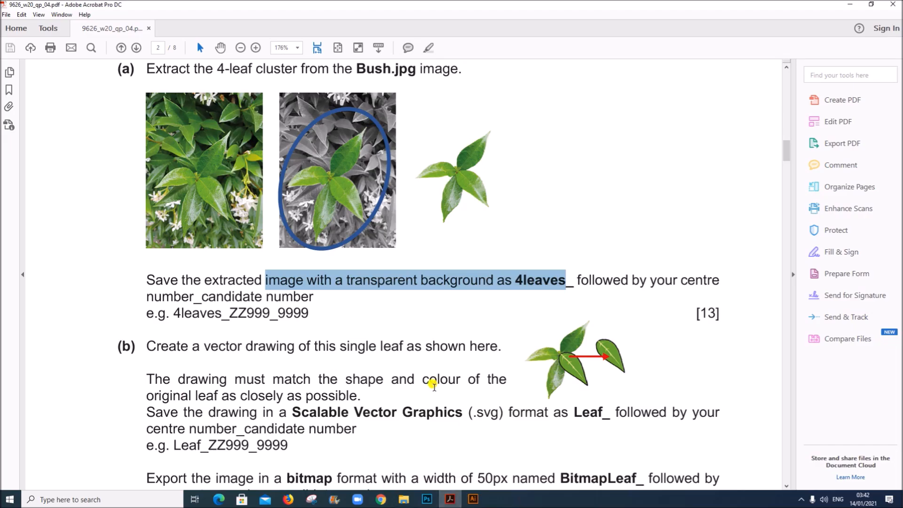
- Read task 1(b) of the exam paper in Acrobat for the requirements of the single-leaf vector drawing
scroll(428, 383, down, 3)
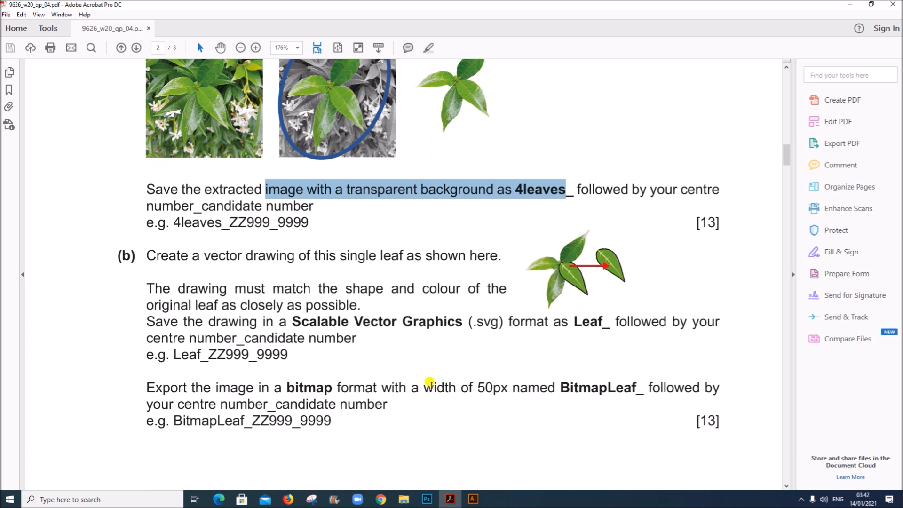
scroll(428, 382, down, 2)
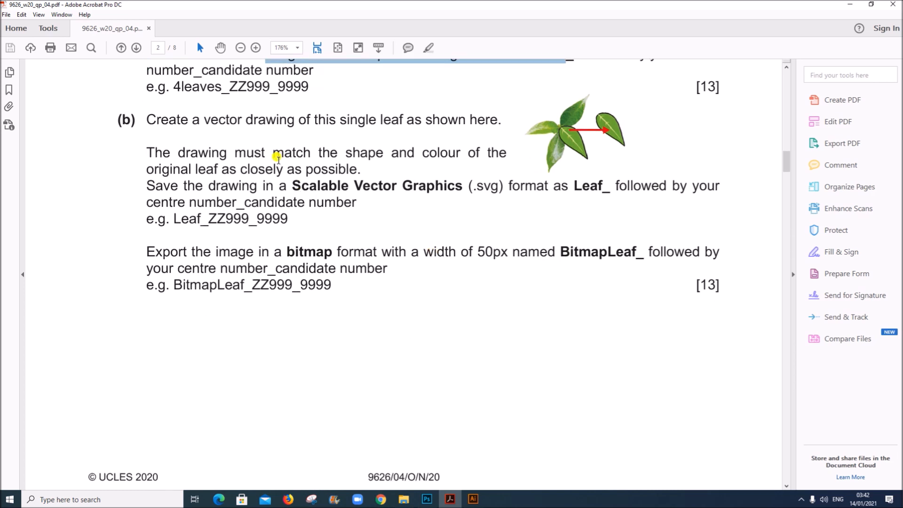
drag(197, 121, 494, 120)
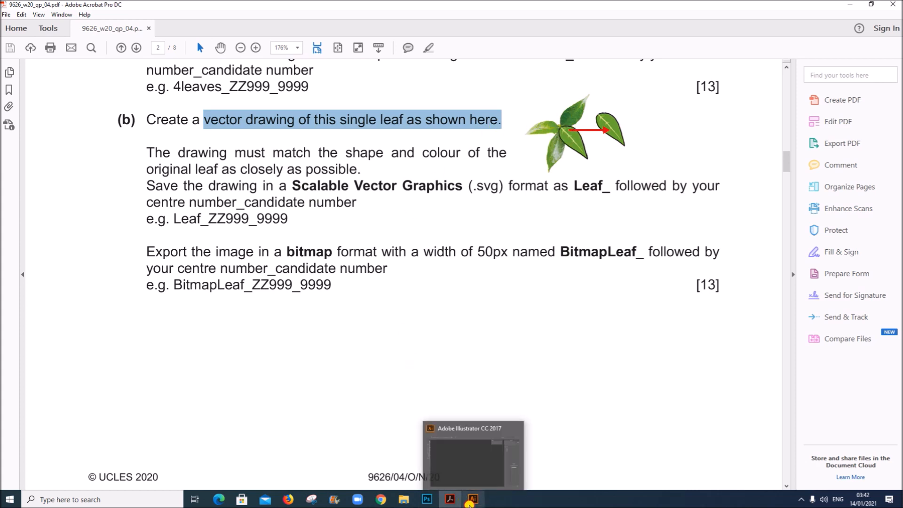
- Switch to Illustrator and create a new 400 x 400 px document in RGB color mode
click(469, 503)
click(26, 6)
click(32, 16)
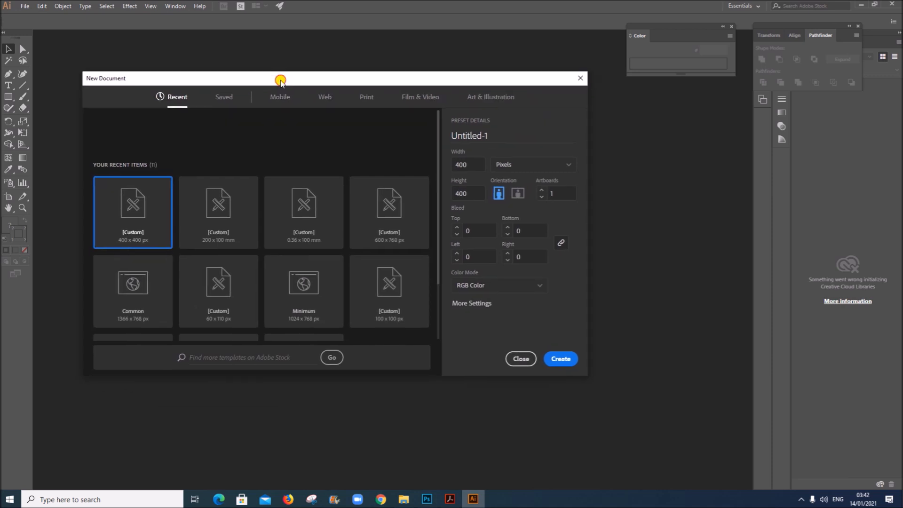
drag(280, 82, 280, 81)
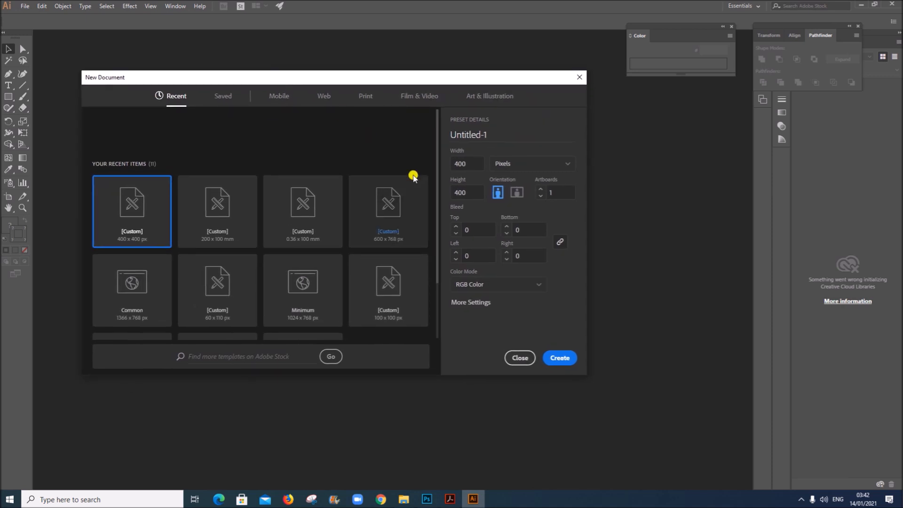
click(559, 358)
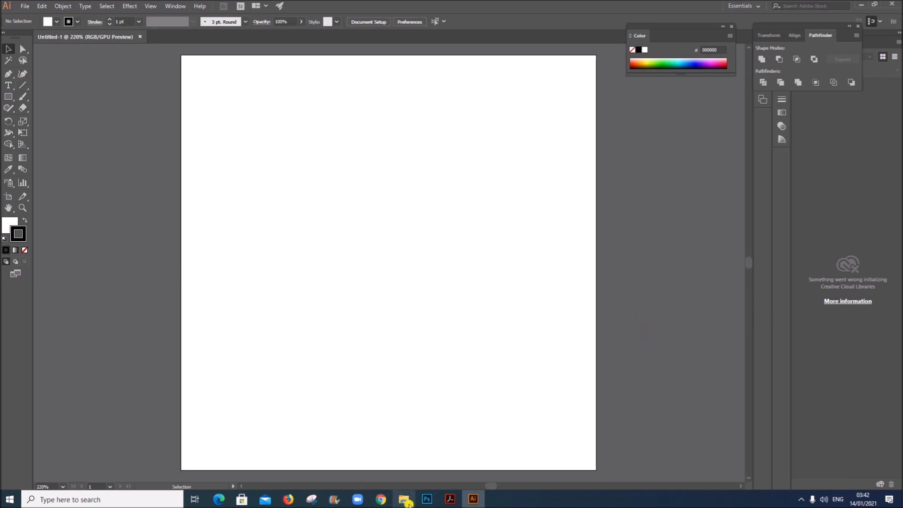
- Place 4leaves_1234_ZZ123.png from the Examination folder onto the artboard and shift it down until the image's upper-left corner is in view
click(406, 500)
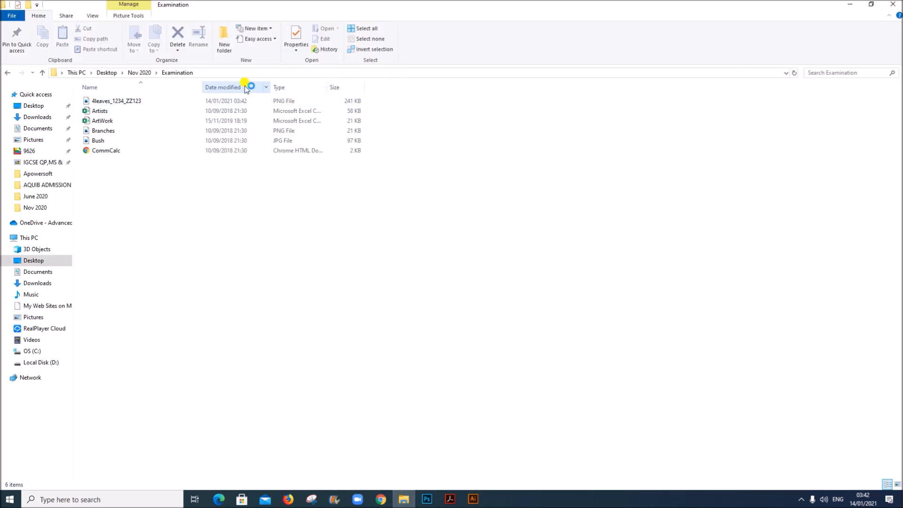
click(871, 4)
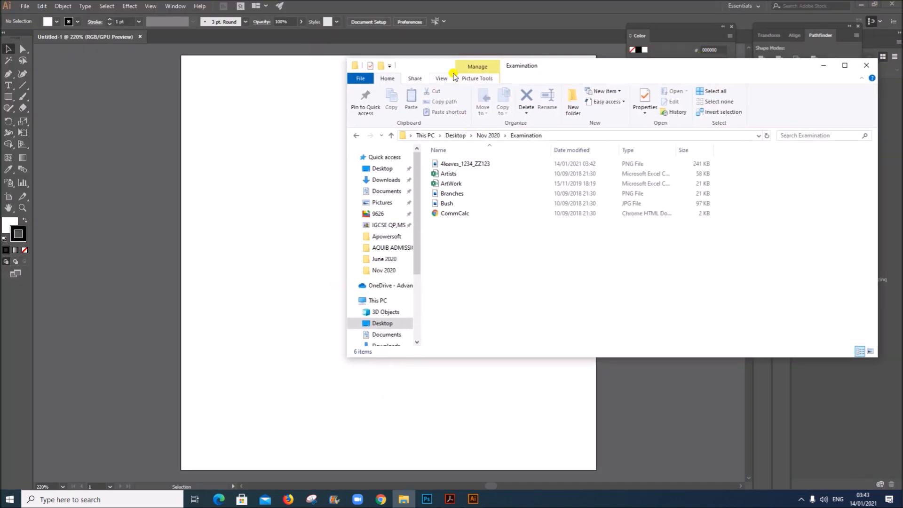
drag(455, 76, 622, 97)
drag(623, 185, 351, 179)
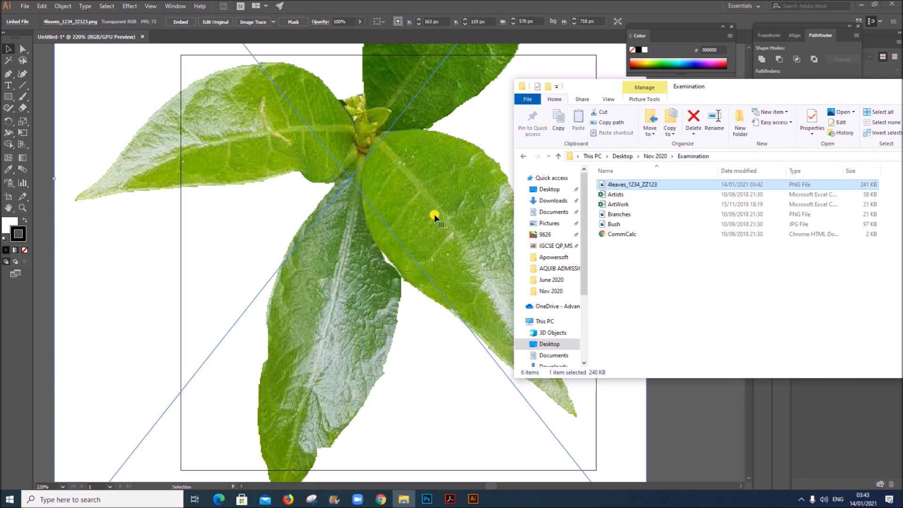
click(435, 217)
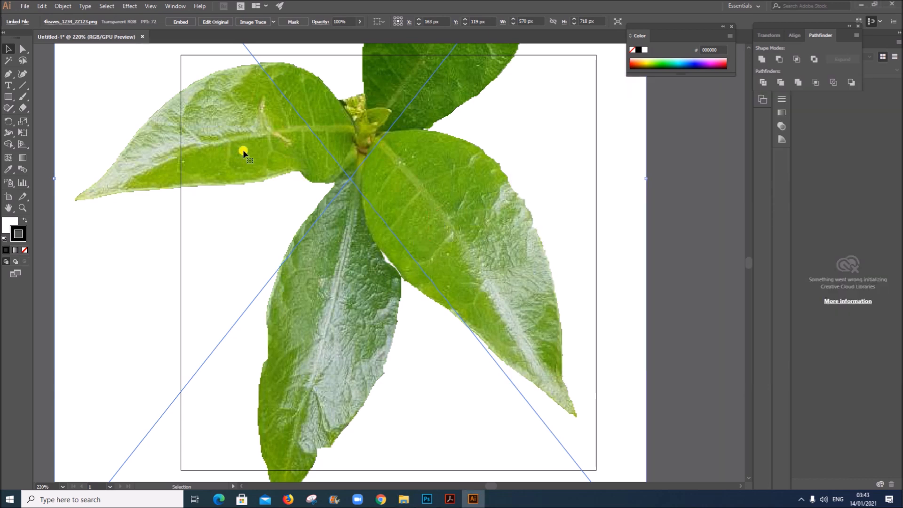
drag(410, 240, 425, 289)
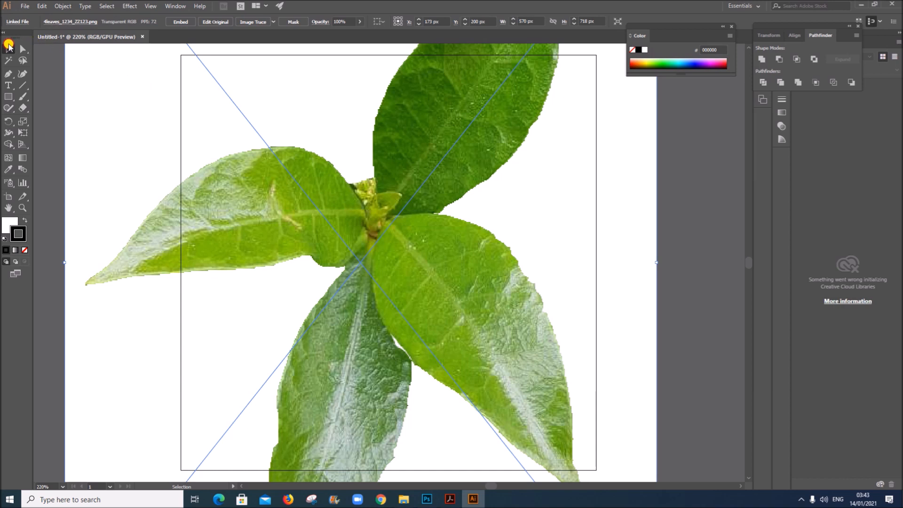
drag(306, 177, 396, 391)
drag(159, 105, 523, 343)
drag(606, 409, 326, 169)
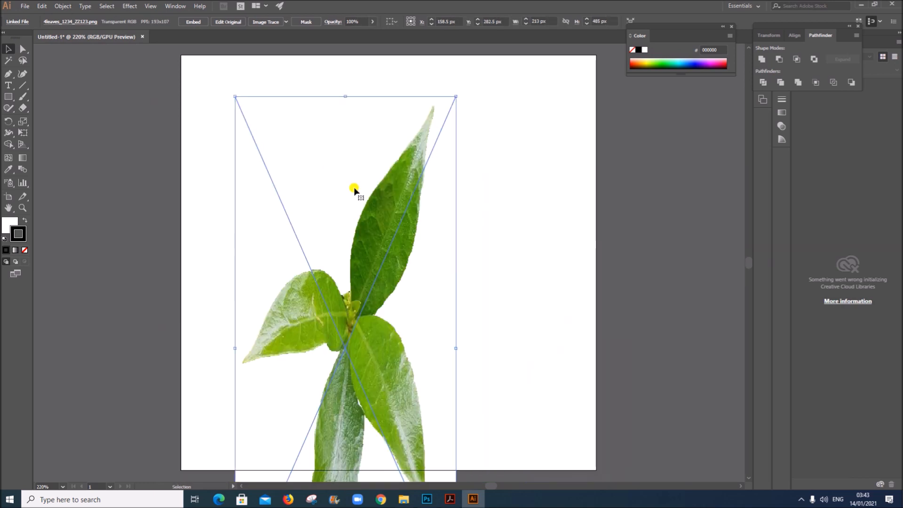
key(ctrl+z)
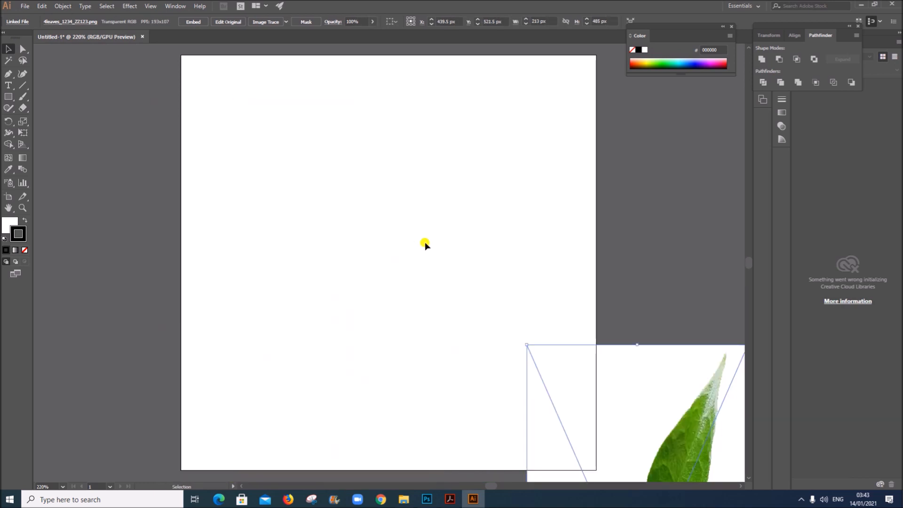
drag(642, 392, 417, 229)
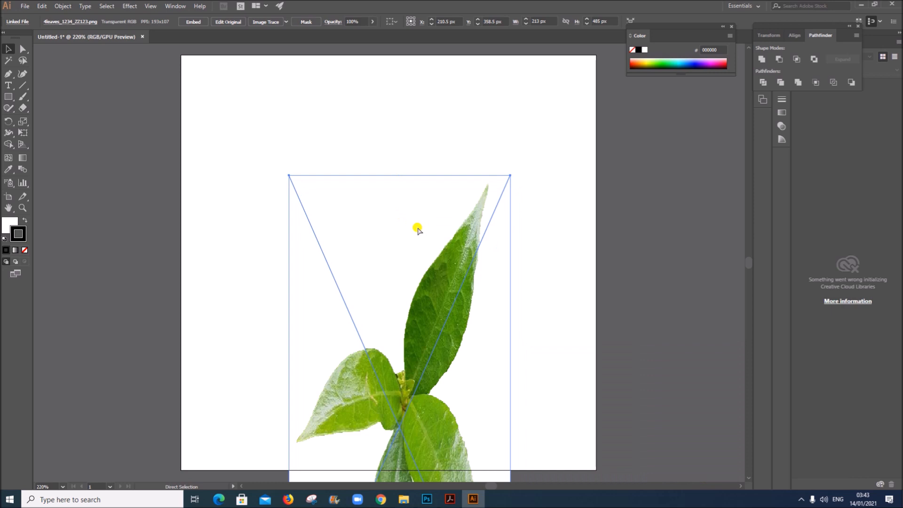
key(ctrl+z)
key(ctrl+z)
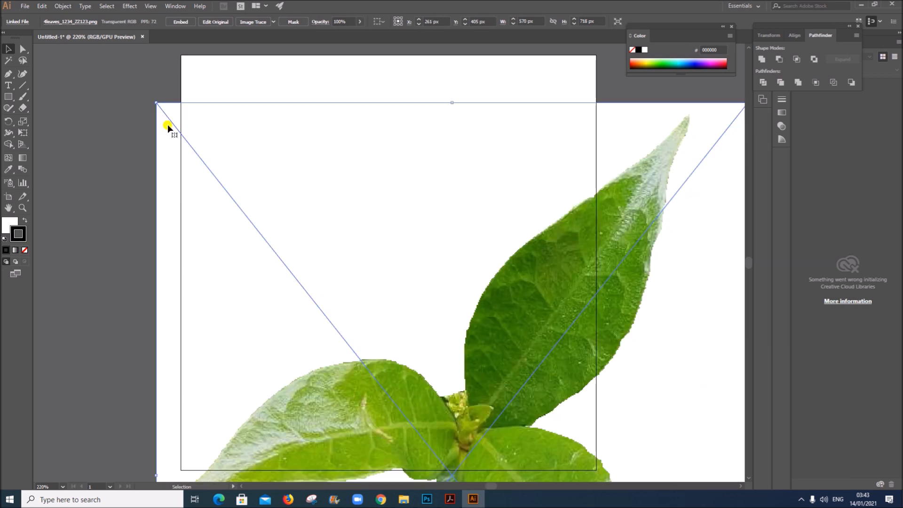
- Scale the leaf image down proportionally to about 310 x 391 px and position it so it fits inside the artboard
drag(156, 102, 395, 287)
drag(614, 435, 446, 156)
drag(220, 118, 240, 141)
drag(504, 322, 450, 236)
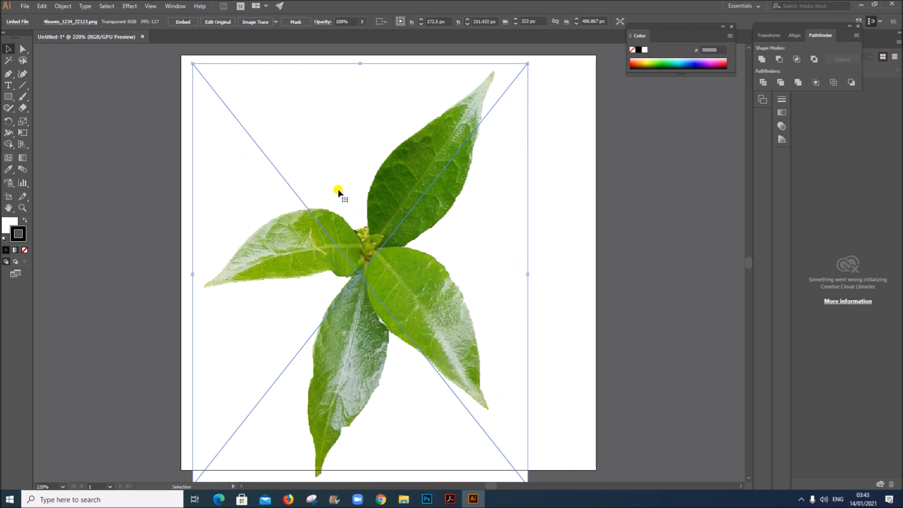
drag(192, 63, 205, 80)
drag(354, 305, 345, 281)
click(555, 286)
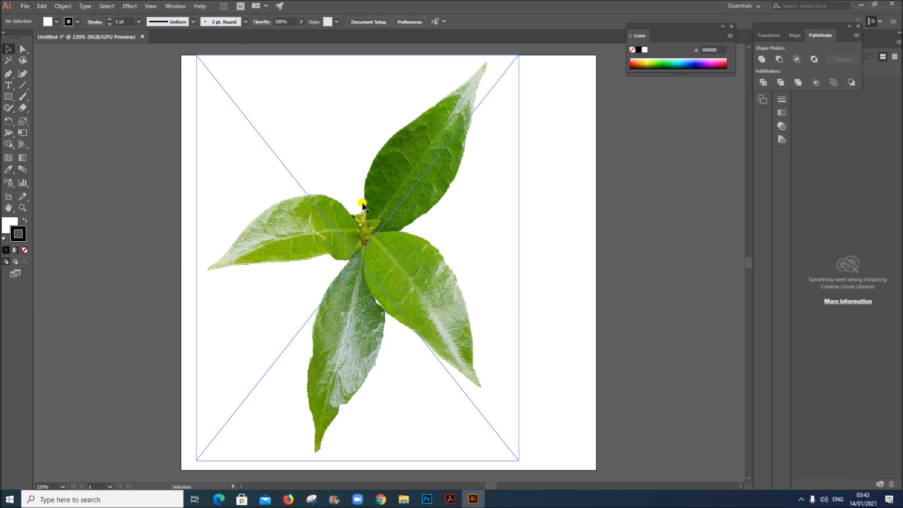
- Image-trace the placed leaf image in Color mode with a limited palette of 30 colors, and close the trace settings
click(402, 275)
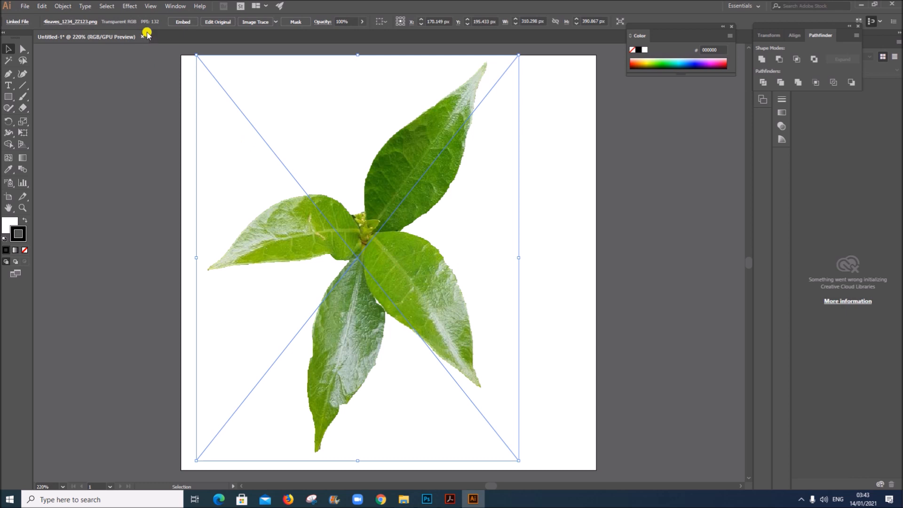
click(175, 5)
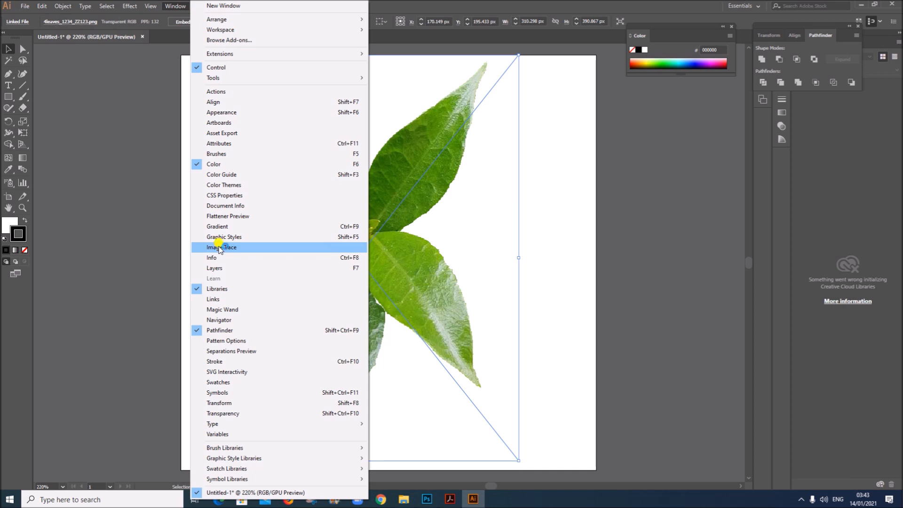
click(219, 247)
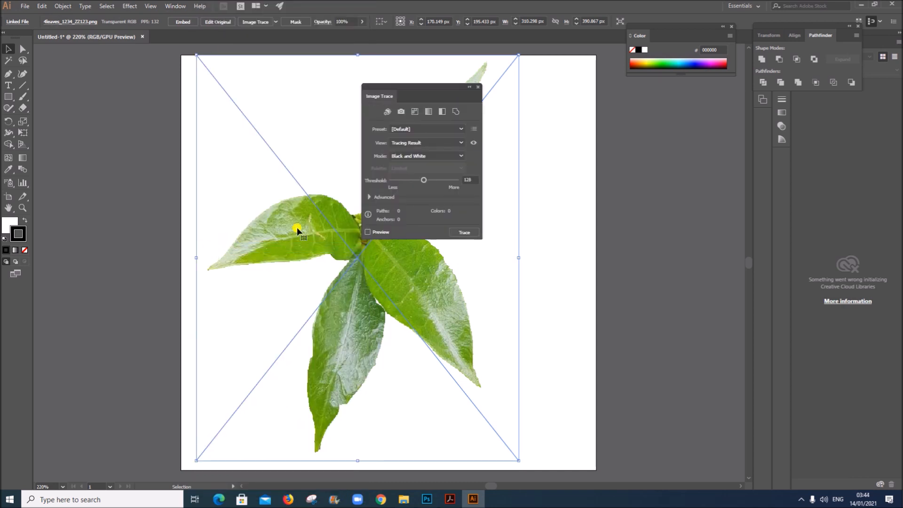
click(409, 156)
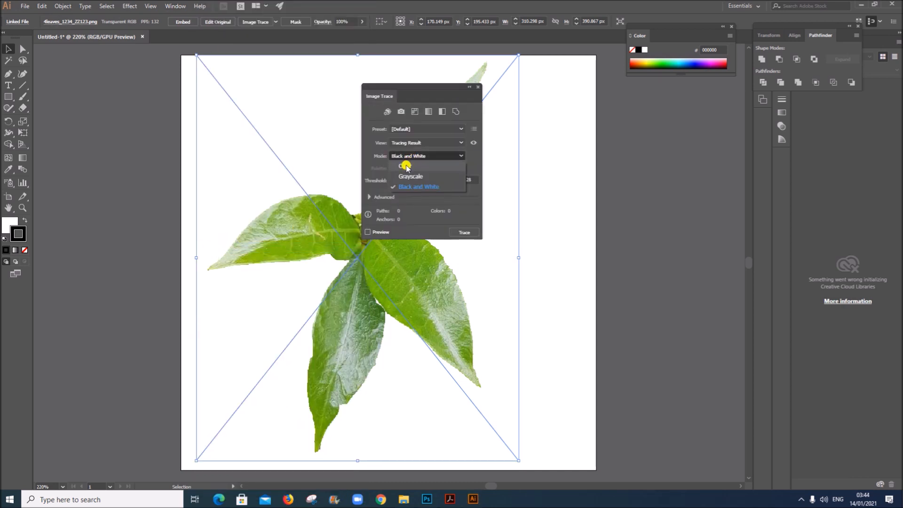
click(405, 167)
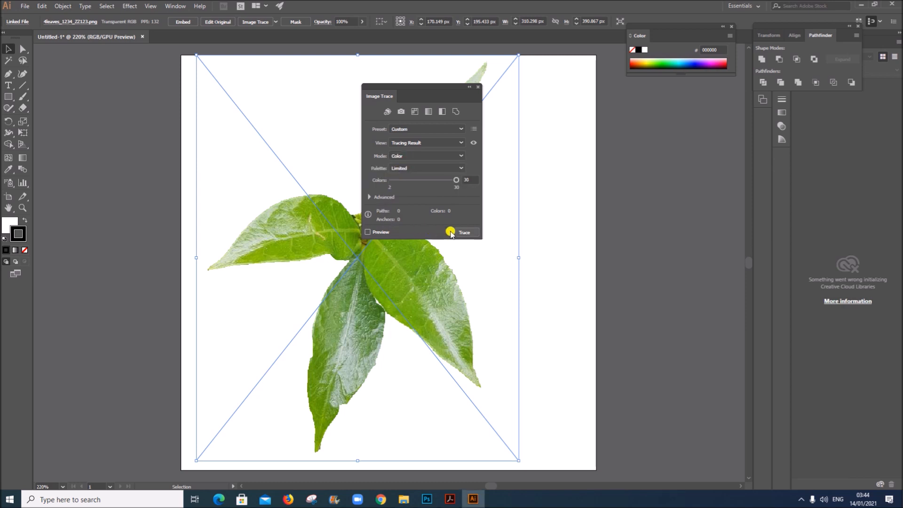
click(459, 232)
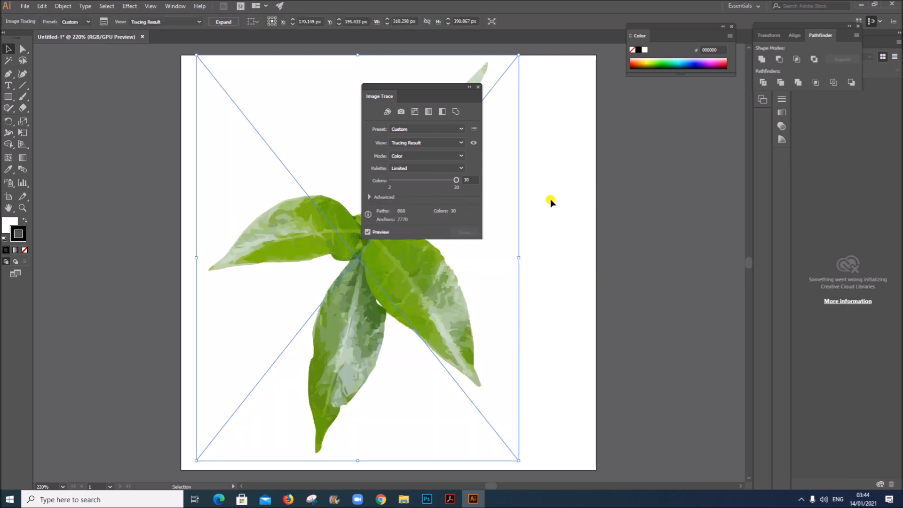
click(477, 87)
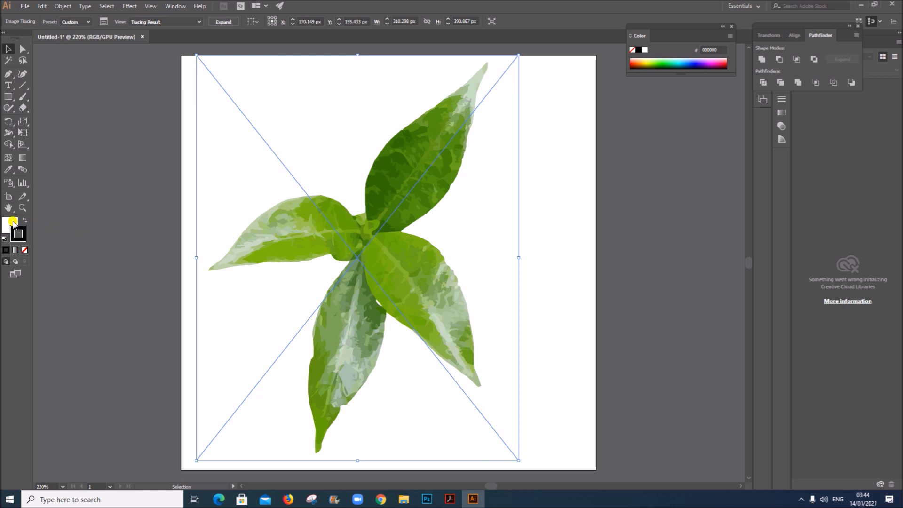
- Check the leaf colour requirement in the exam paper, and in Illustrator sample the lower-right leaf's green as fill with a black stroke
click(450, 499)
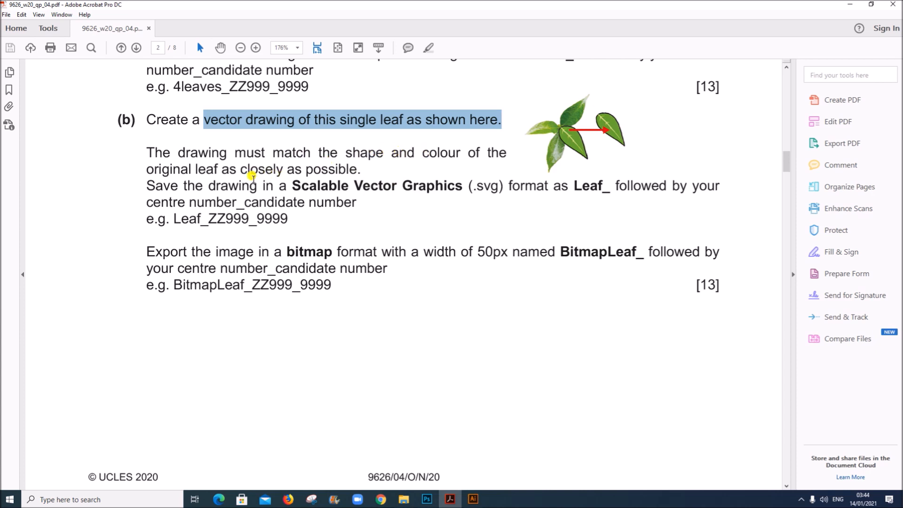
click(473, 499)
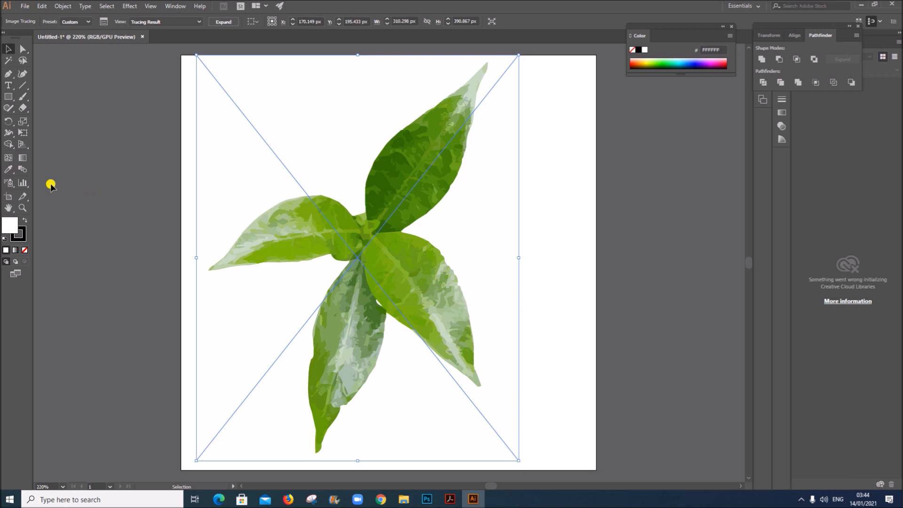
click(8, 169)
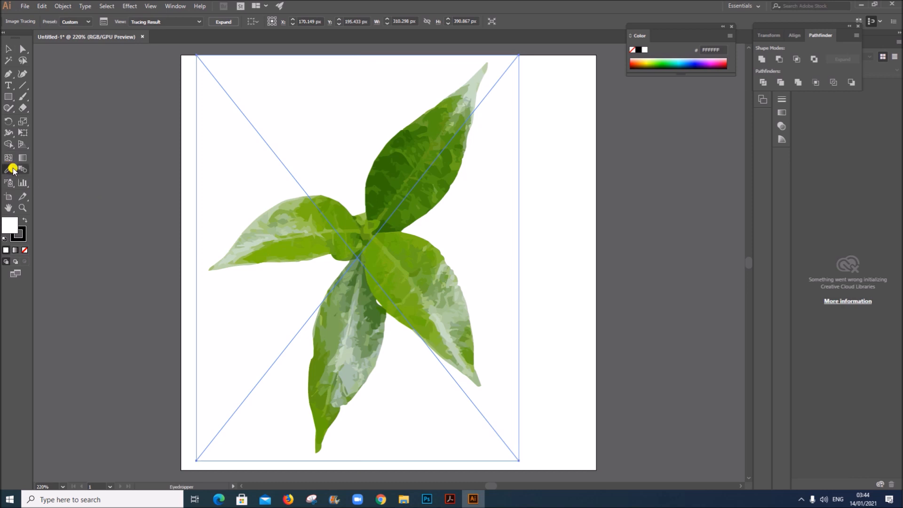
click(386, 264)
click(20, 238)
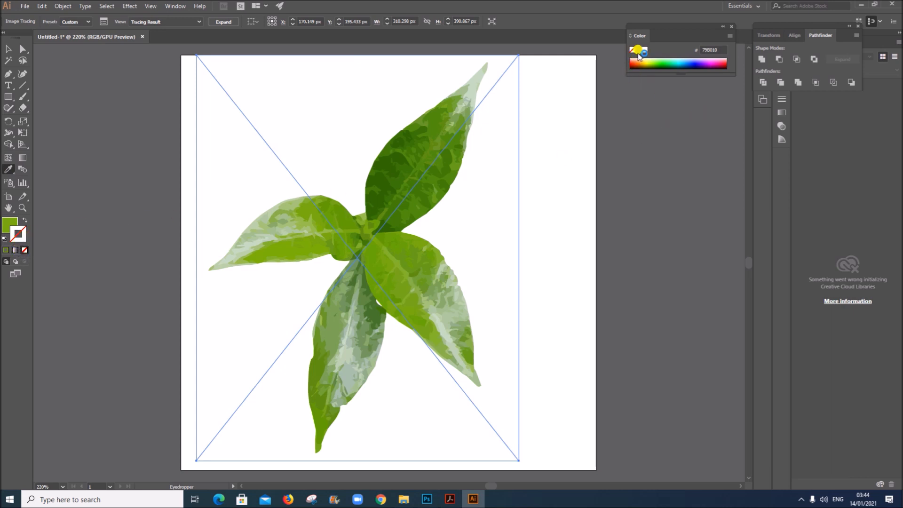
click(638, 50)
click(7, 225)
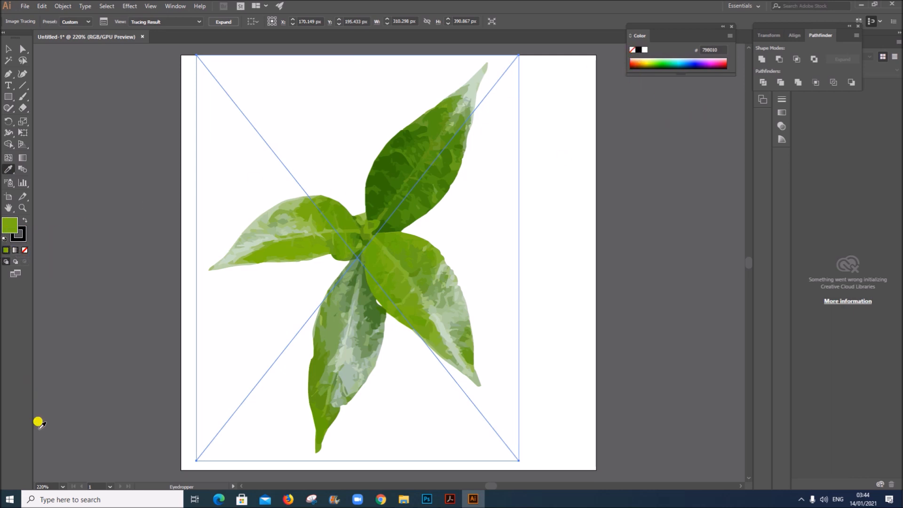
- Trace the outline of the lower-right leaf with the Pen tool as a closed path, from its base around the tip and back
click(8, 74)
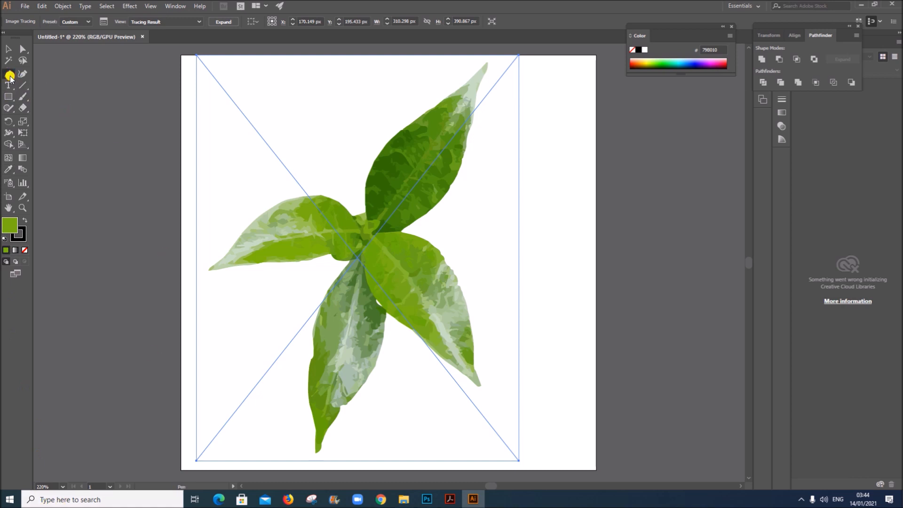
click(370, 239)
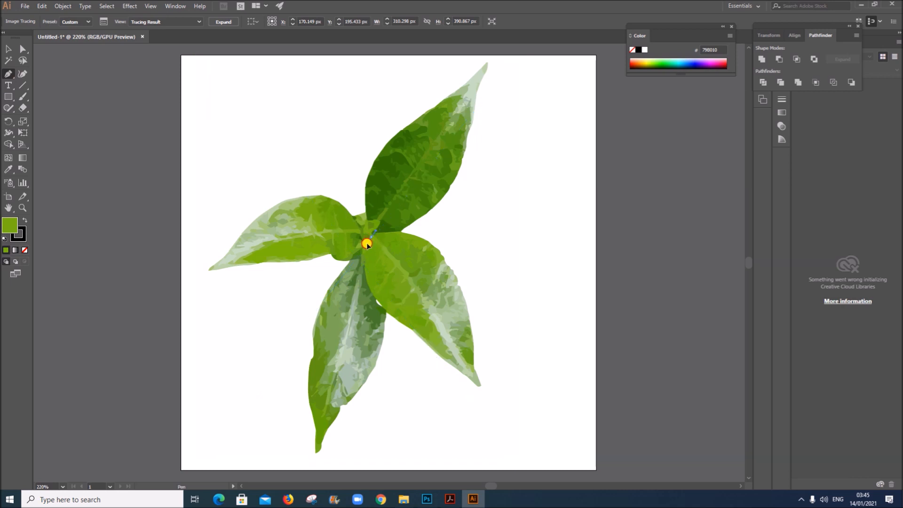
drag(368, 245, 367, 245)
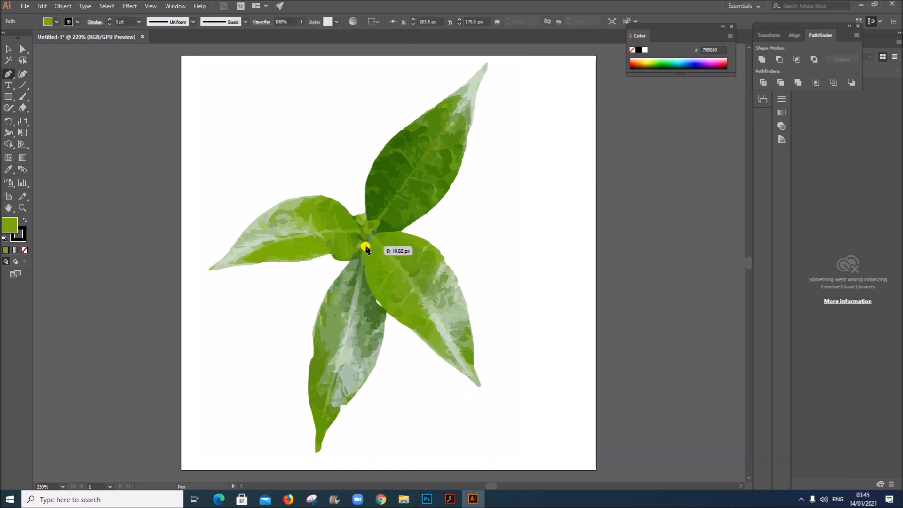
drag(363, 255, 364, 265)
click(364, 271)
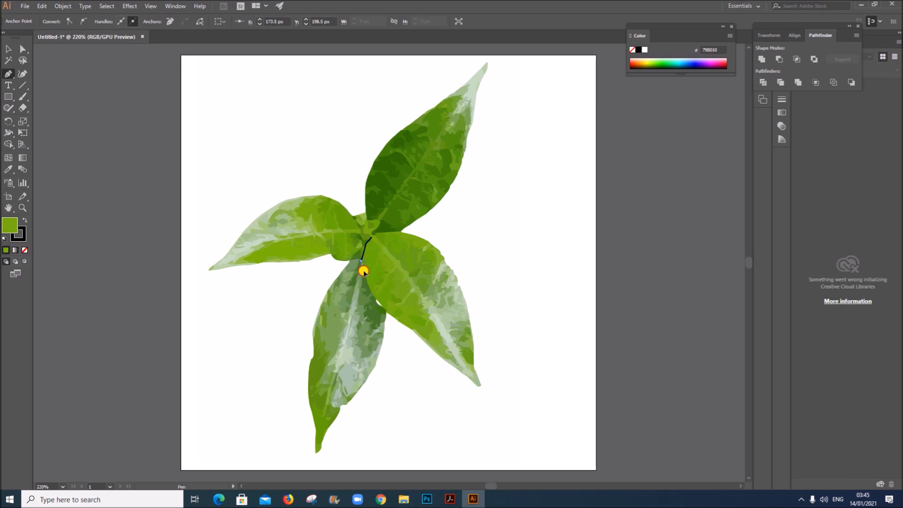
drag(368, 290, 469, 305)
click(461, 286)
click(452, 269)
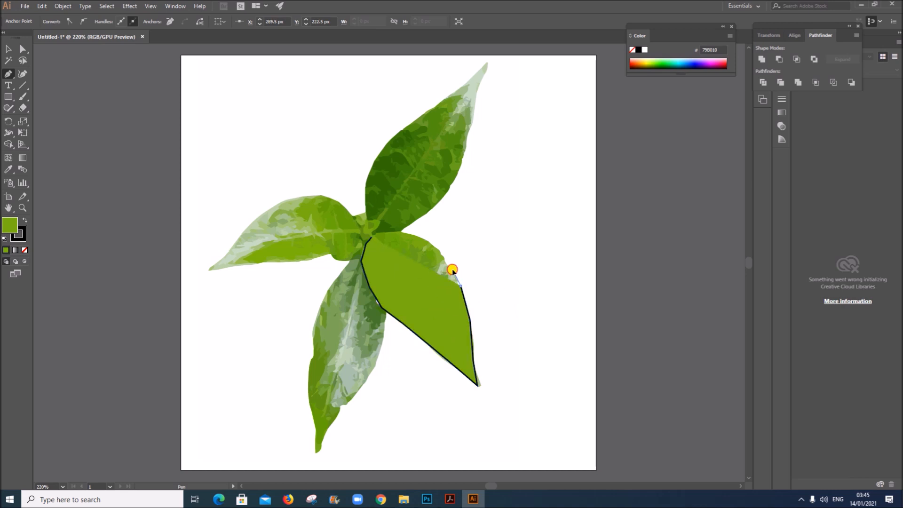
click(439, 251)
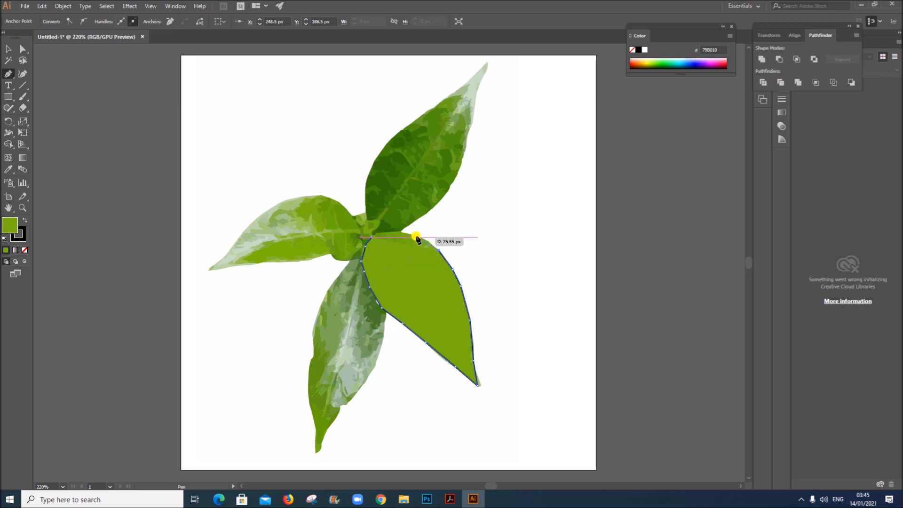
ctrl+click(425, 239)
click(424, 239)
click(386, 232)
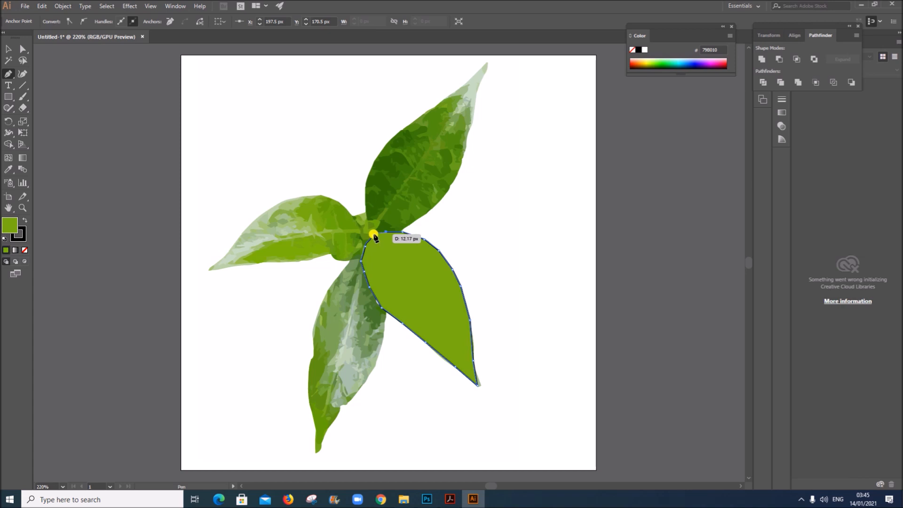
click(376, 232)
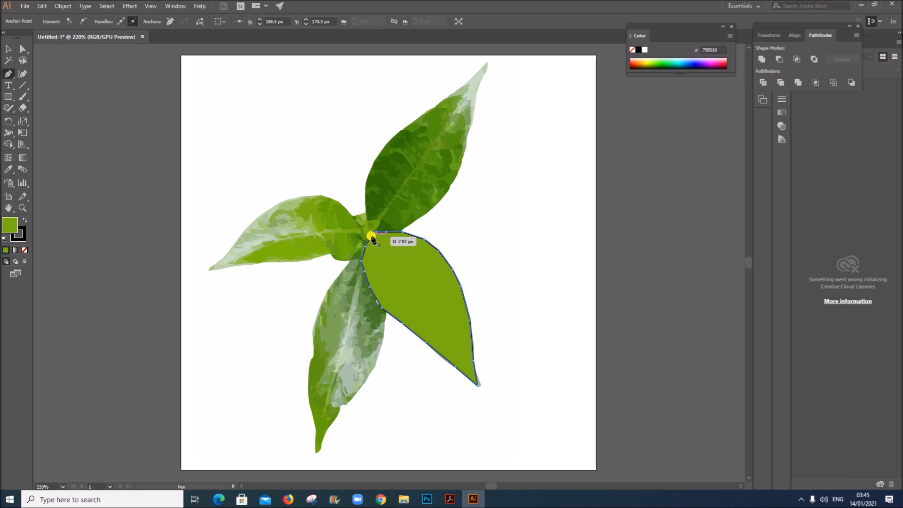
click(371, 238)
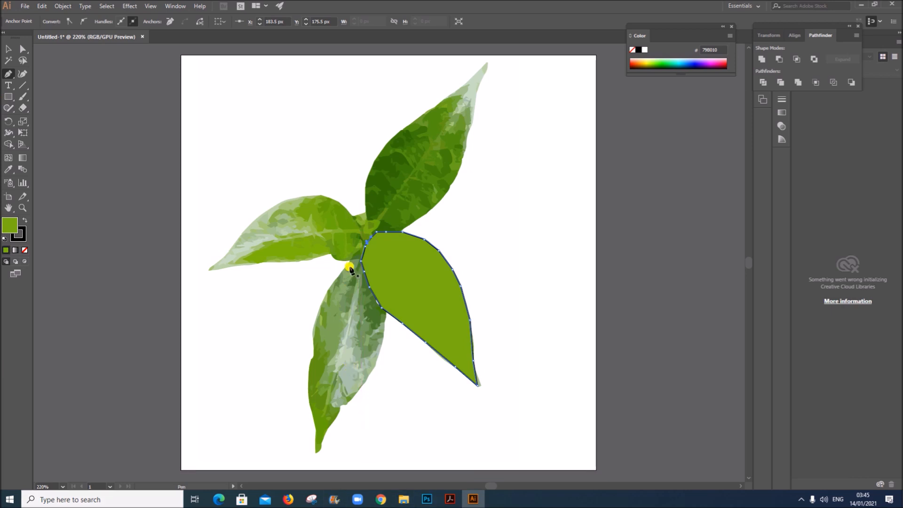
- Move the drawn leaf shape to the empty area right of the cluster and compare it with the example in the exam paper
click(5, 49)
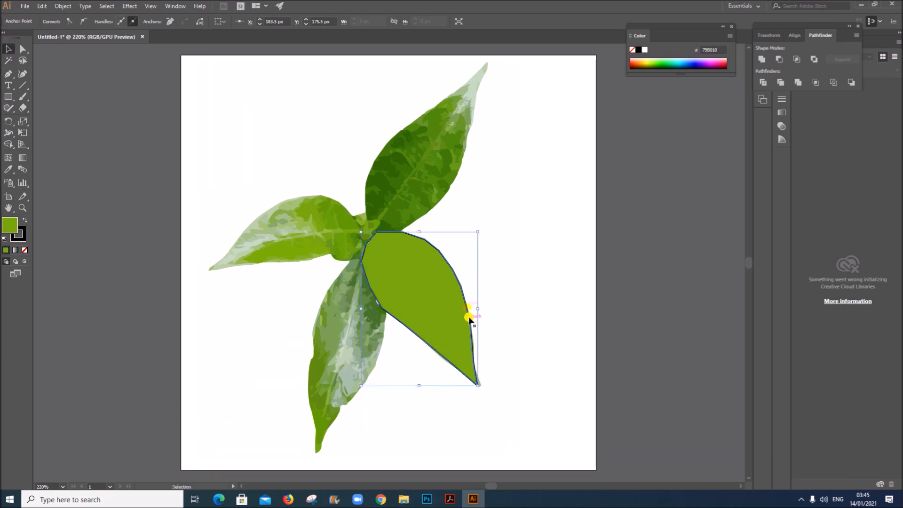
drag(420, 286, 522, 260)
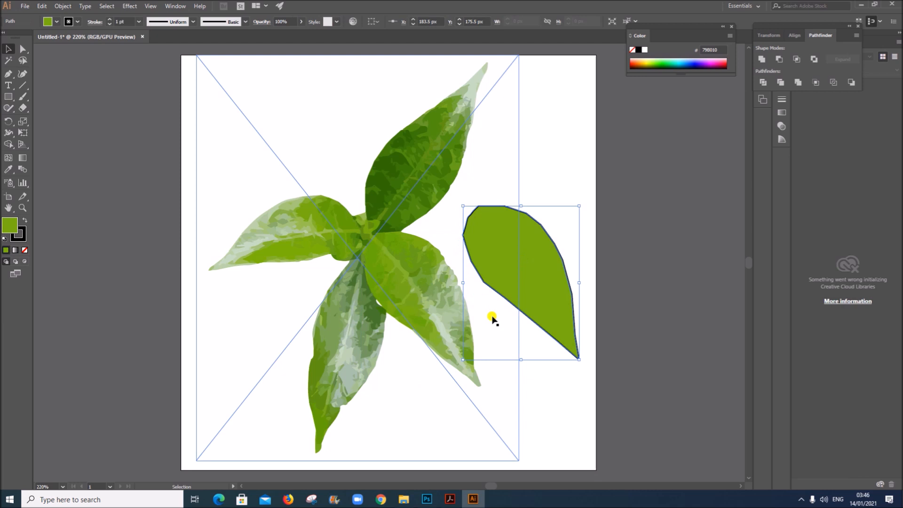
key(alt+Tab)
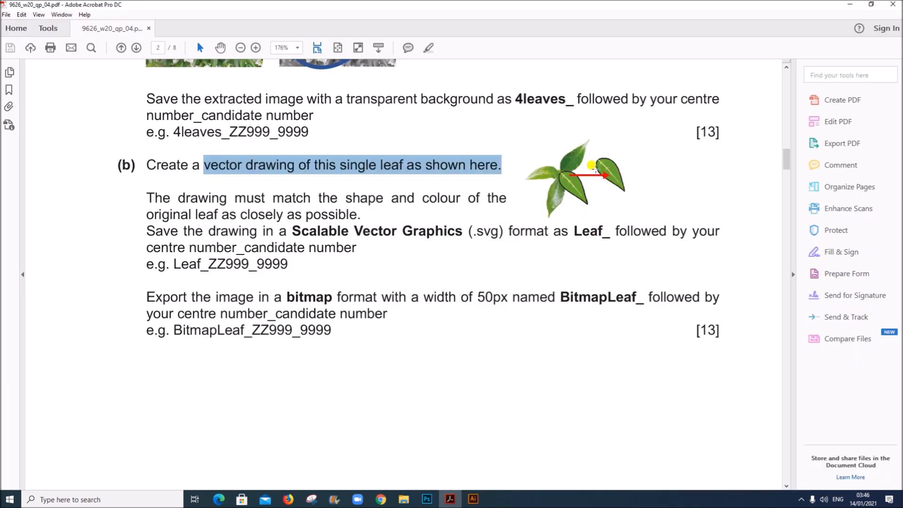
click(473, 499)
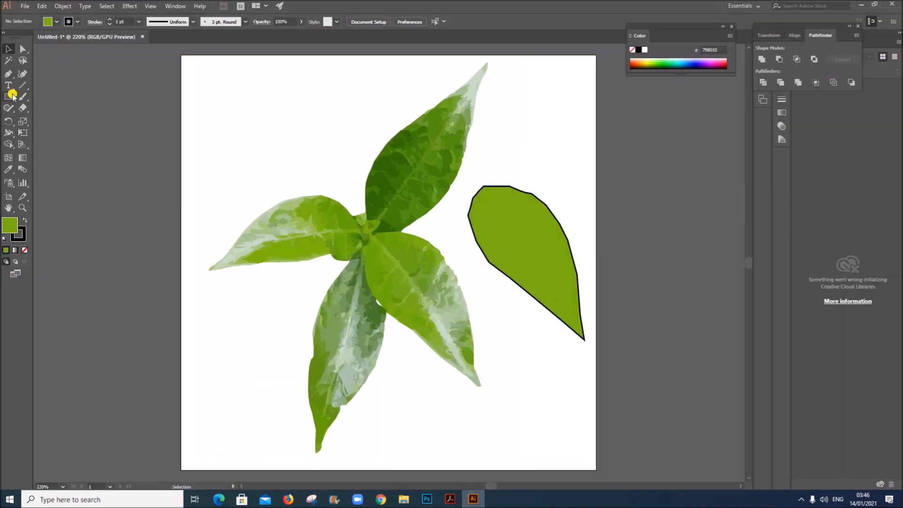
- Sample the lighter green of the traced lower-right leaf's vein with the Eyedropper as the current fill, without a stroke
click(11, 74)
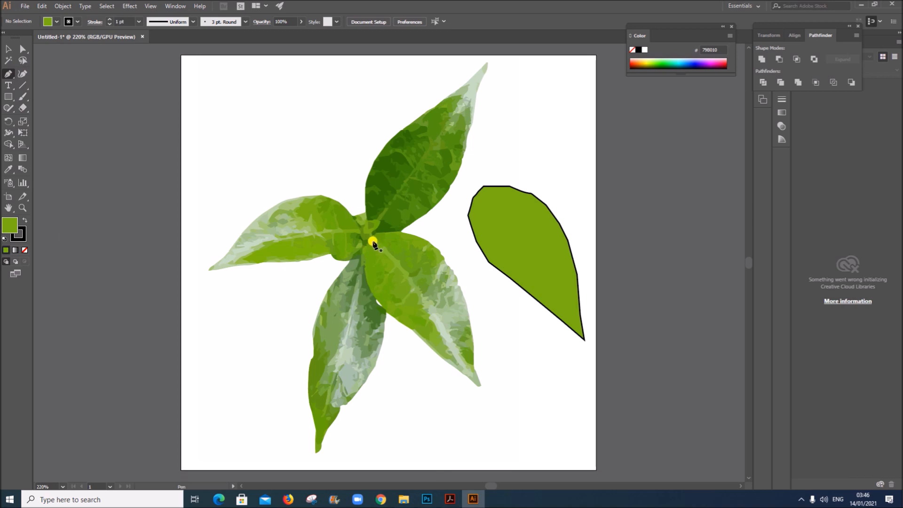
click(6, 170)
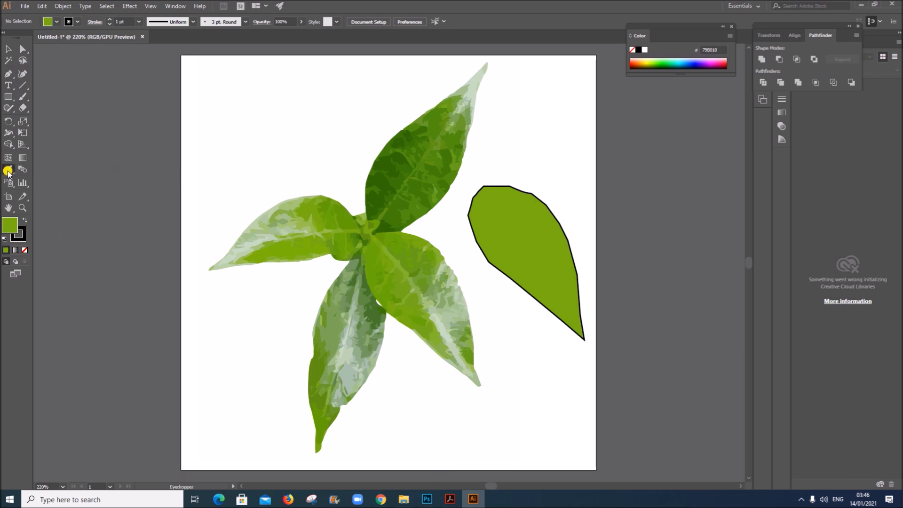
click(398, 260)
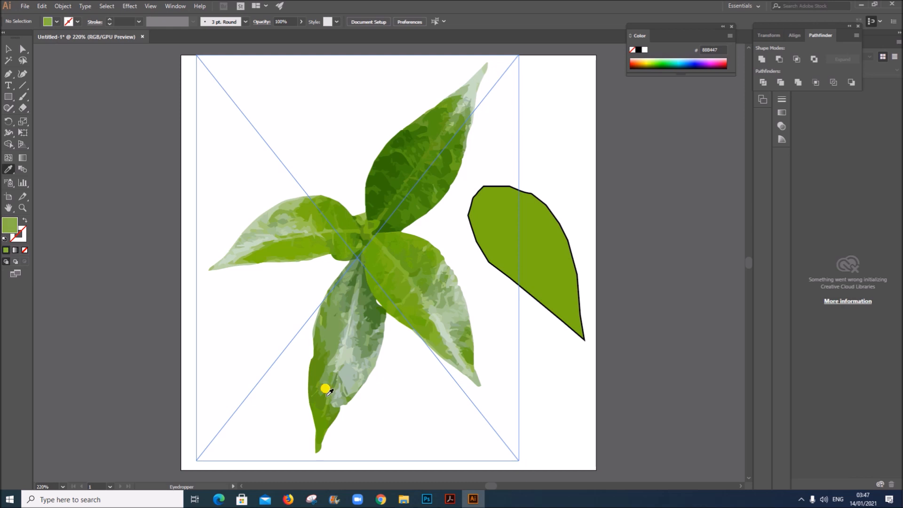
- Draw the lower-left edge of the vein with the Pen tool from the lower-right leaf's base towards its tip, including three side veins
click(7, 74)
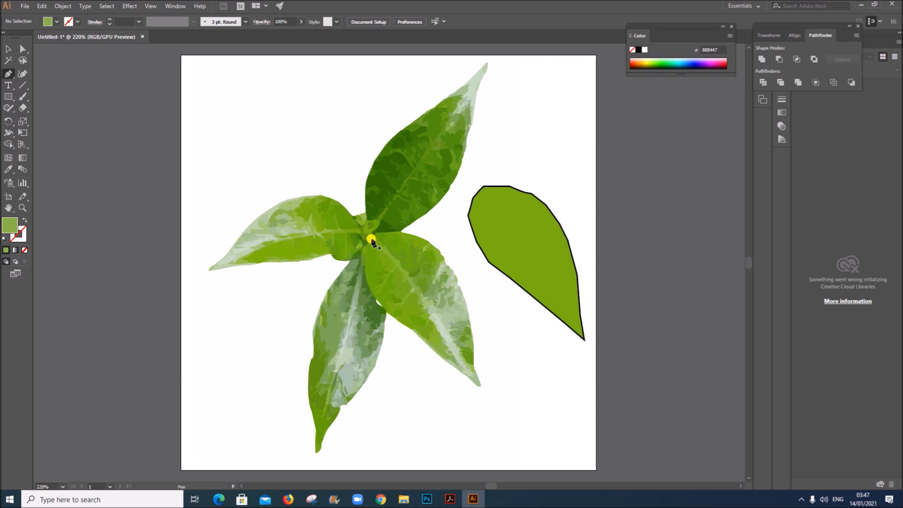
drag(371, 240, 384, 256)
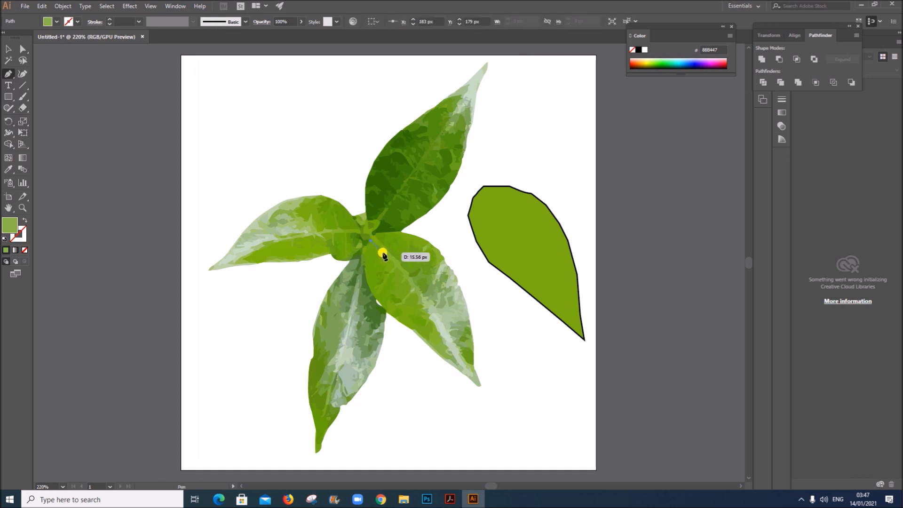
click(382, 253)
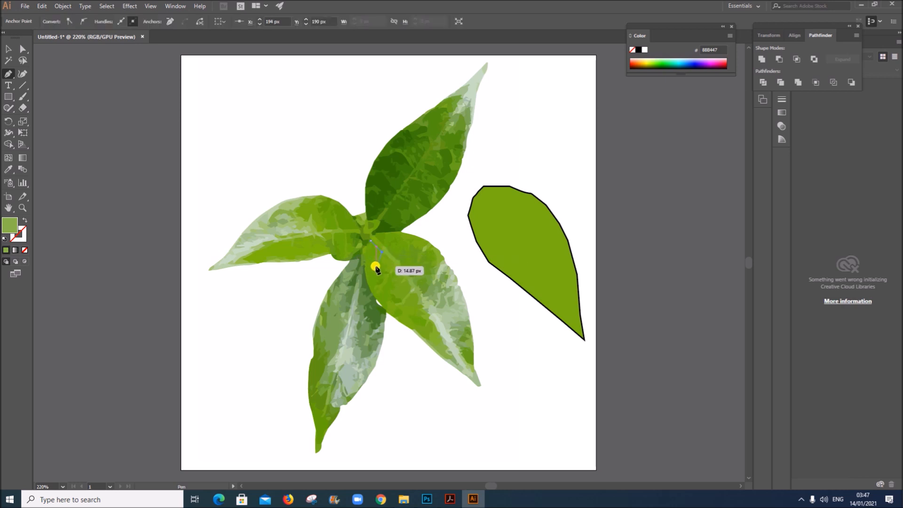
click(375, 267)
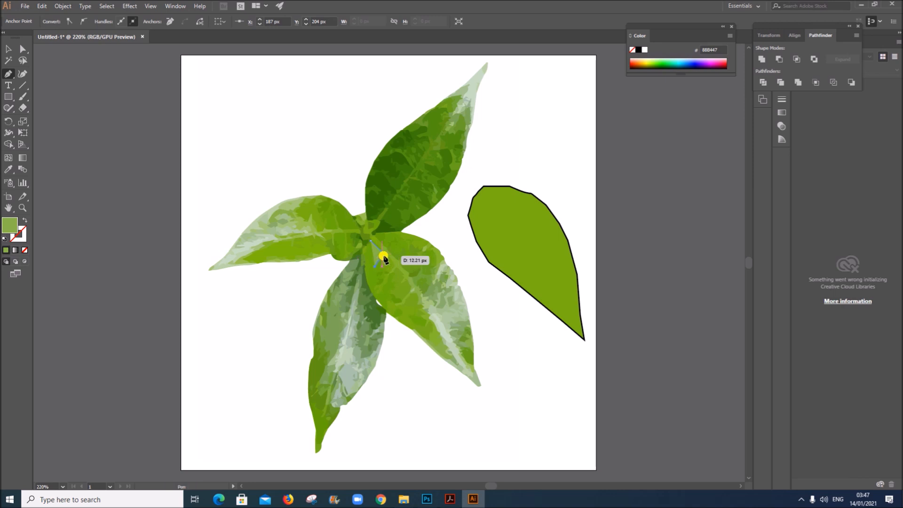
click(384, 254)
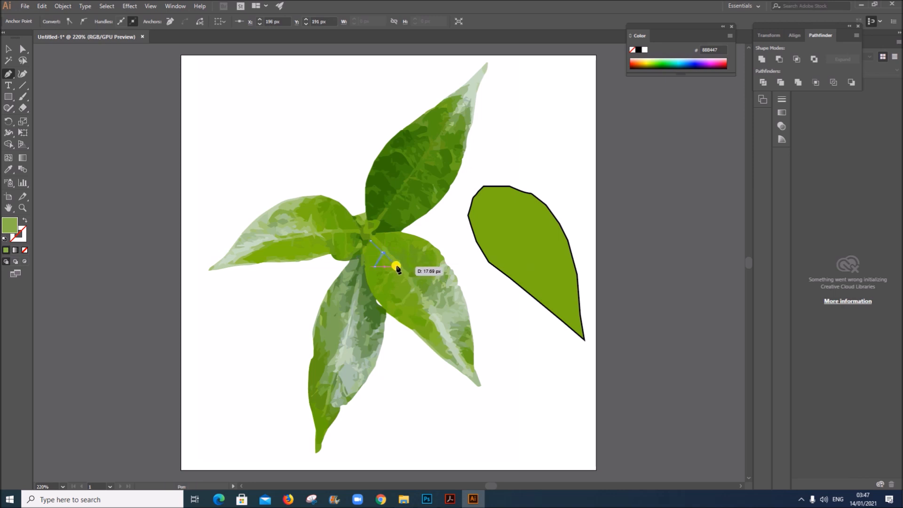
click(394, 267)
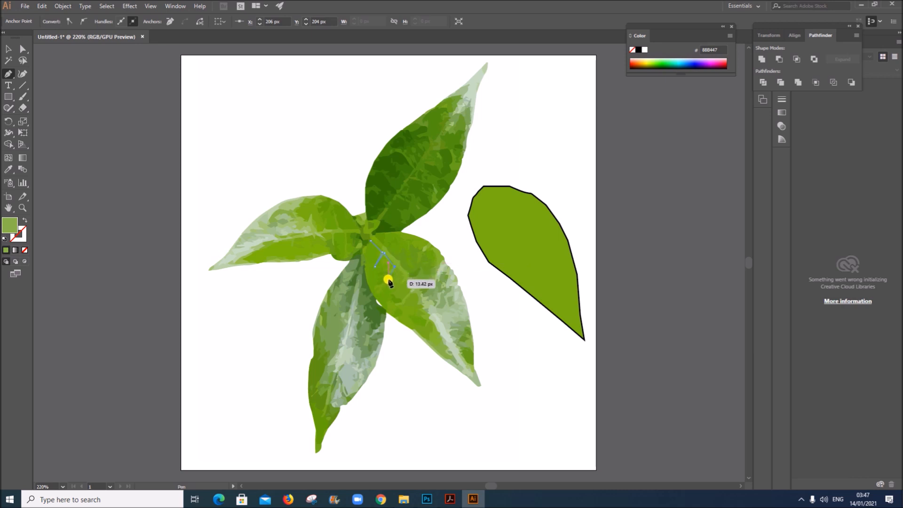
click(388, 279)
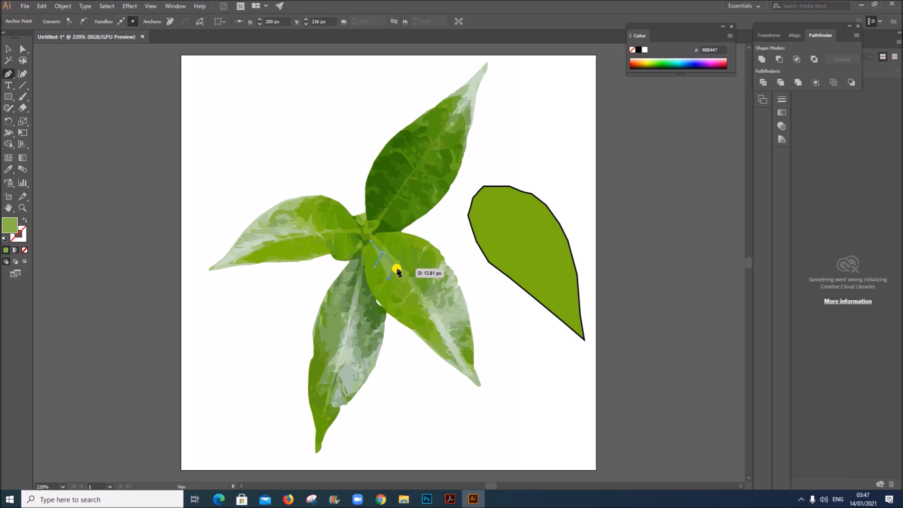
click(396, 269)
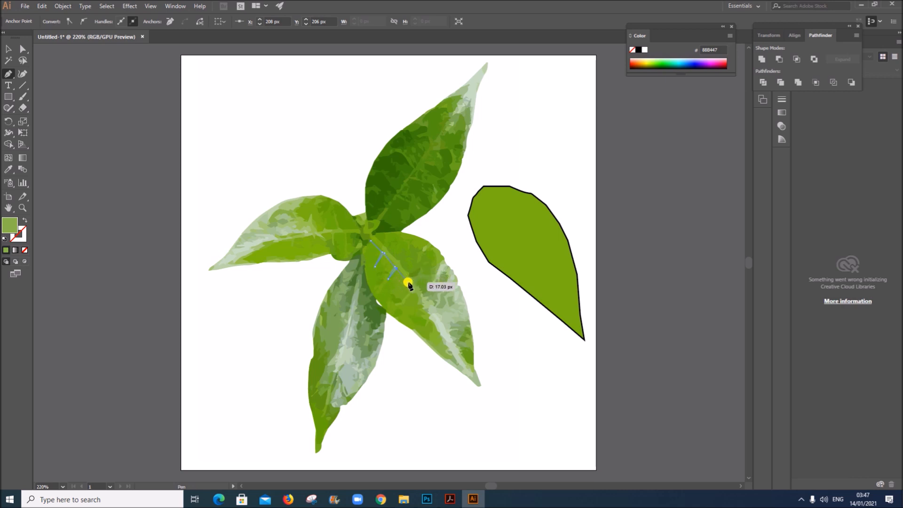
click(411, 284)
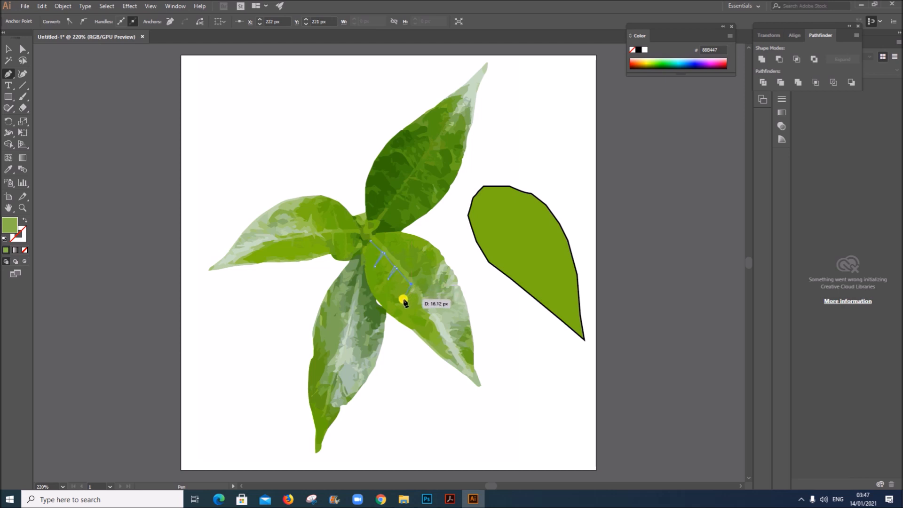
click(402, 301)
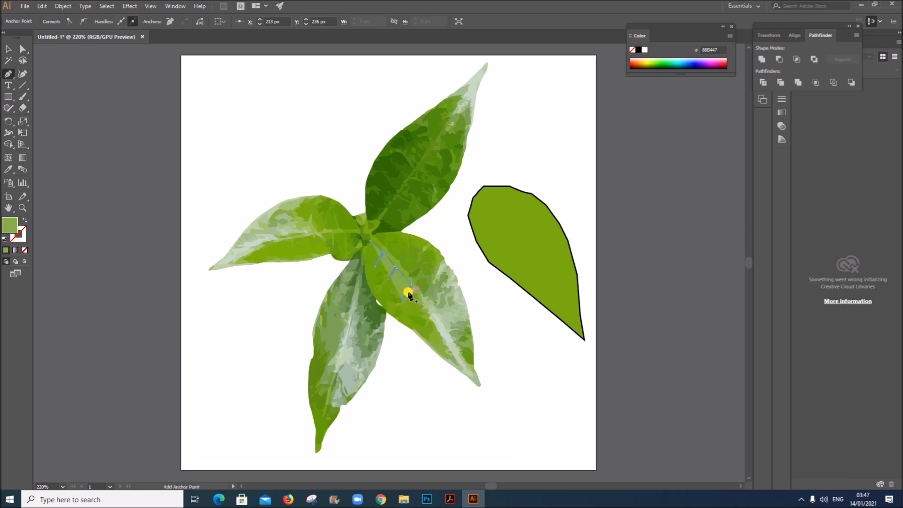
click(413, 286)
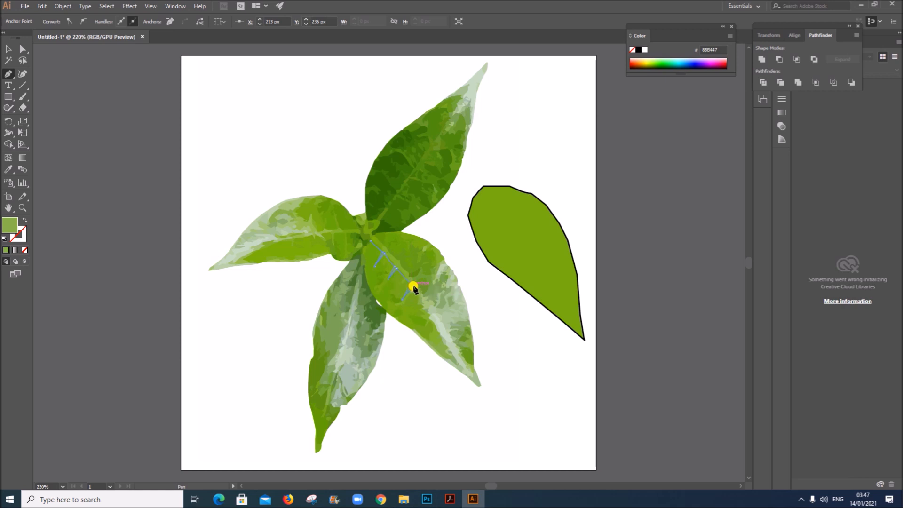
click(437, 326)
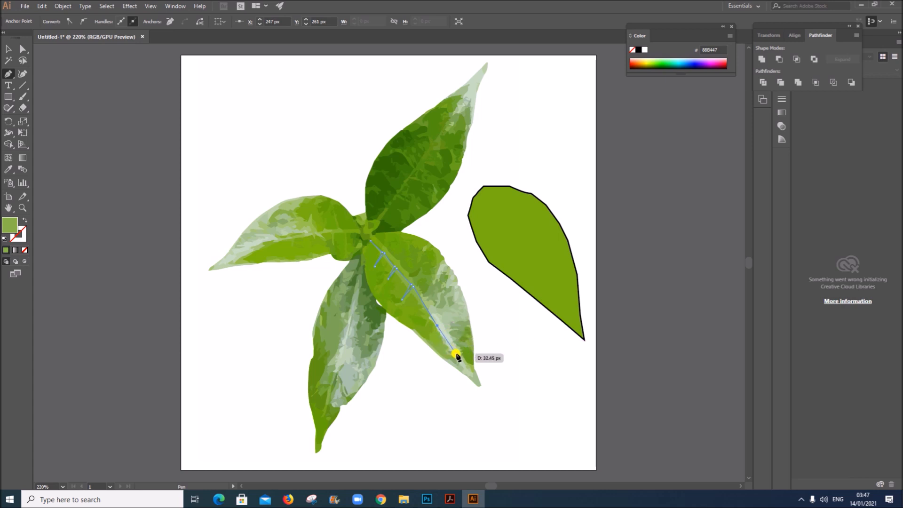
click(457, 354)
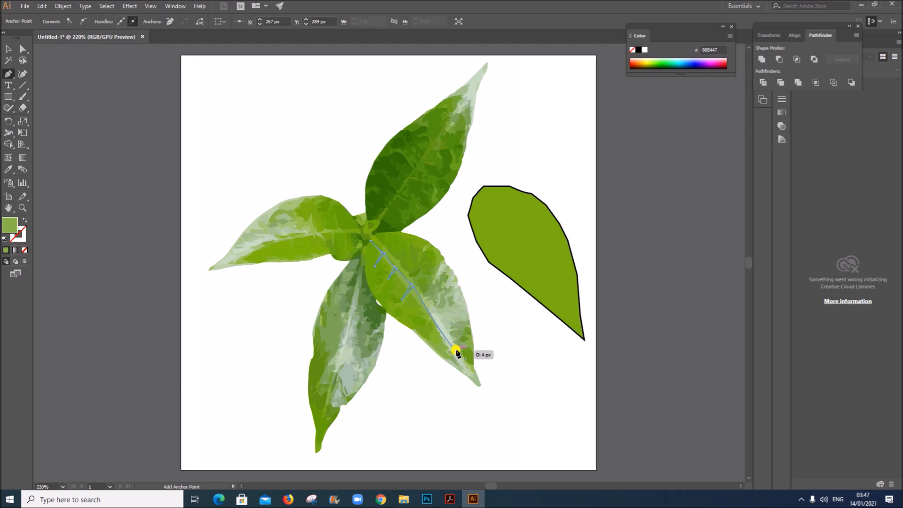
- Trace the vein's opposite edge back to the leaf base with three matching side veins, closing the path
click(417, 287)
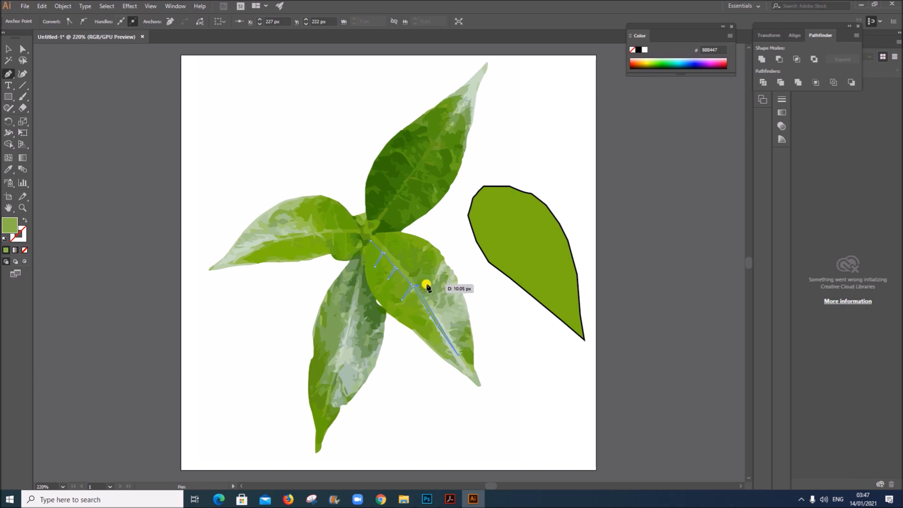
click(430, 283)
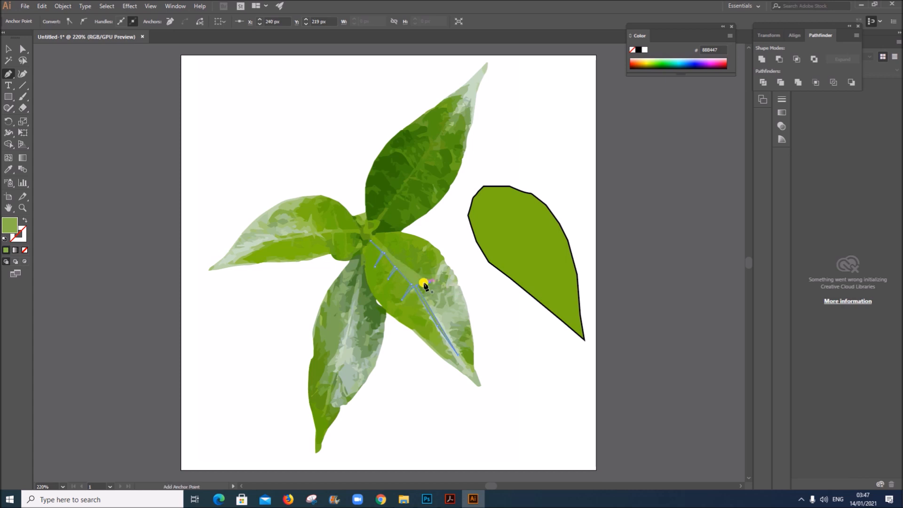
click(415, 284)
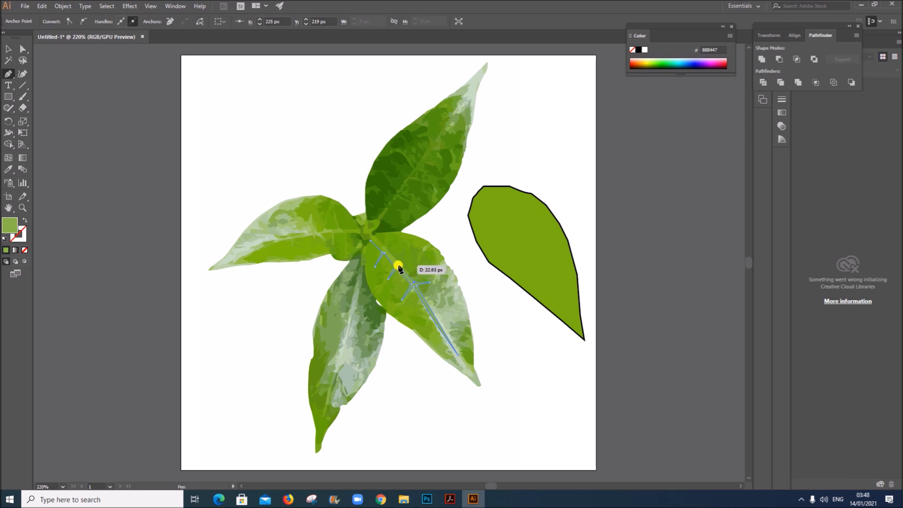
click(397, 267)
click(410, 264)
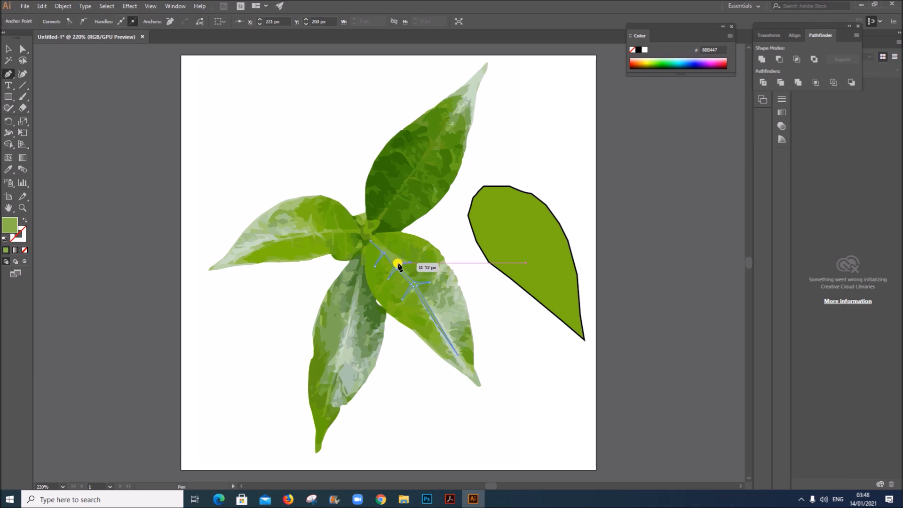
click(395, 264)
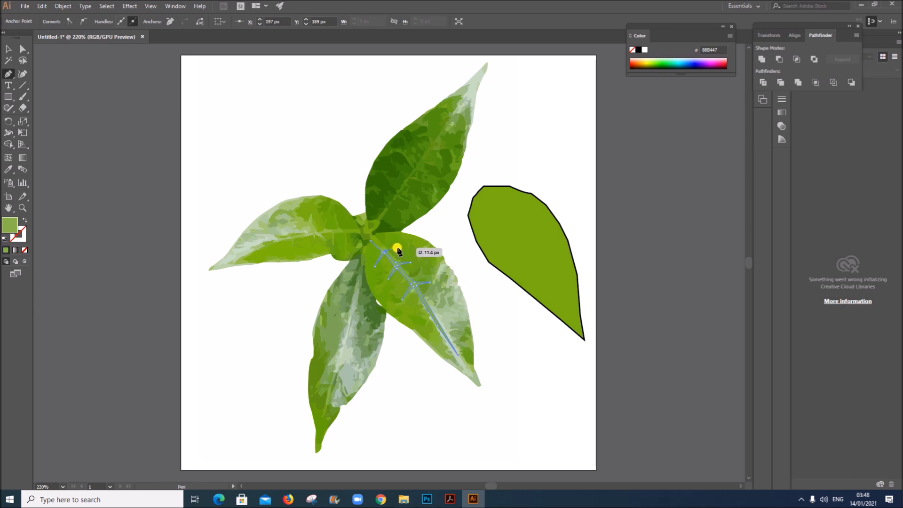
click(397, 246)
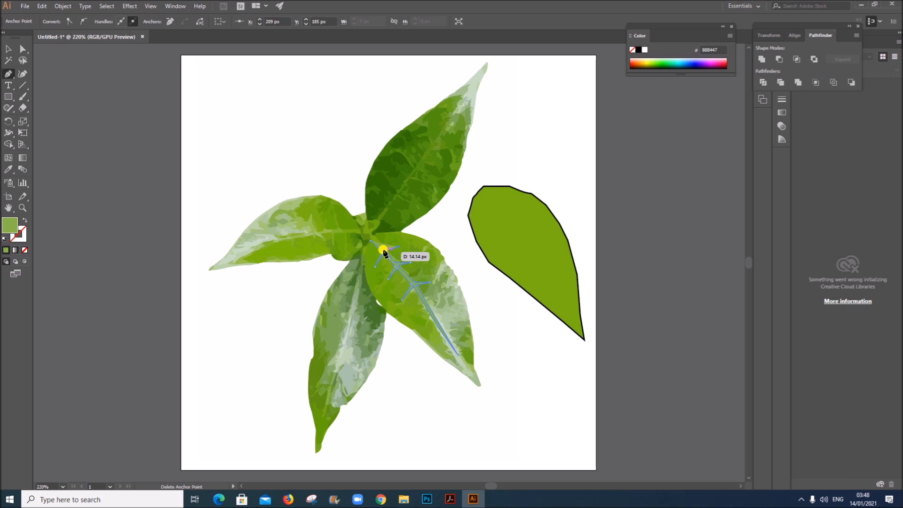
click(383, 249)
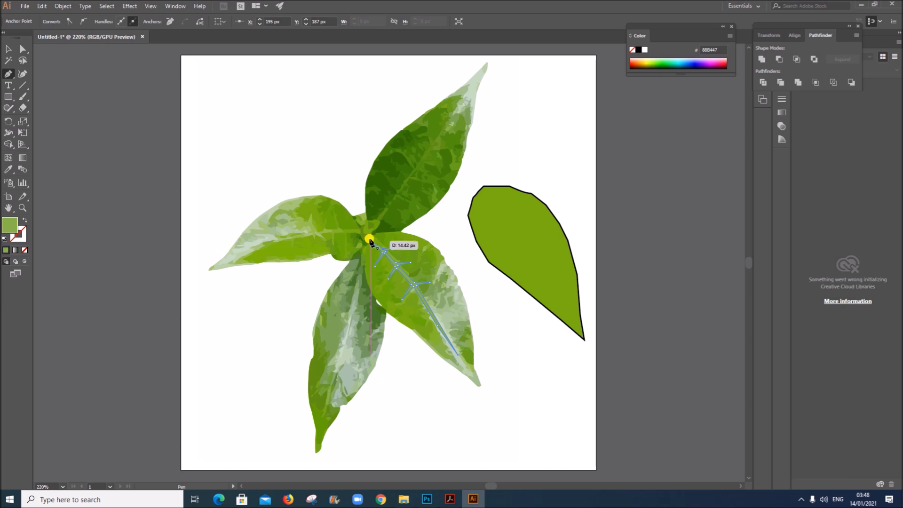
click(369, 241)
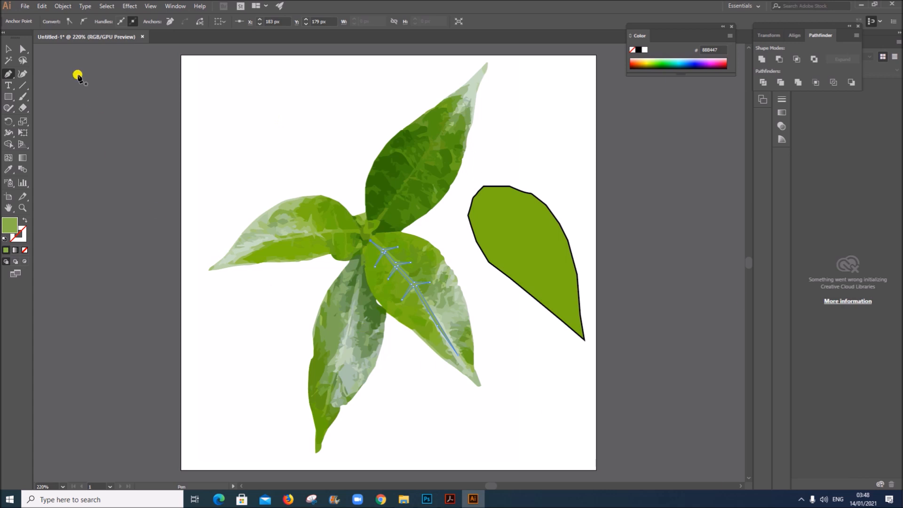
- Move the finished vein shape onto the middle of the drawn leaf and deselect it
click(7, 48)
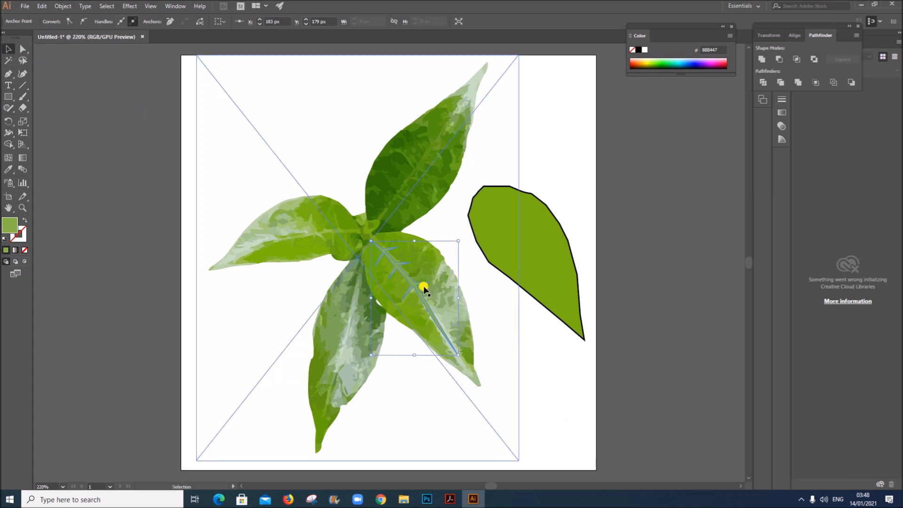
drag(414, 286, 526, 238)
click(591, 170)
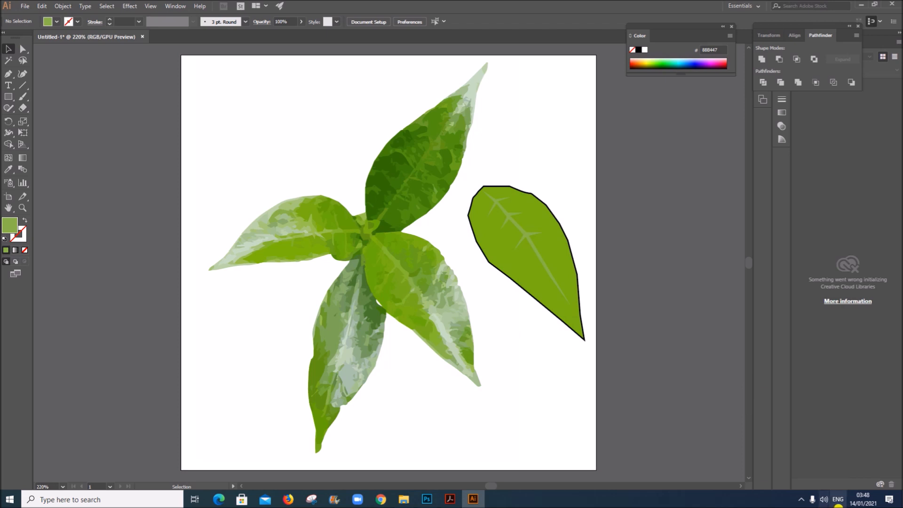
- Compare the vein with the example leaf in the exam paper, and in Illustrator lighten the vein's fill to BBEF62
click(533, 246)
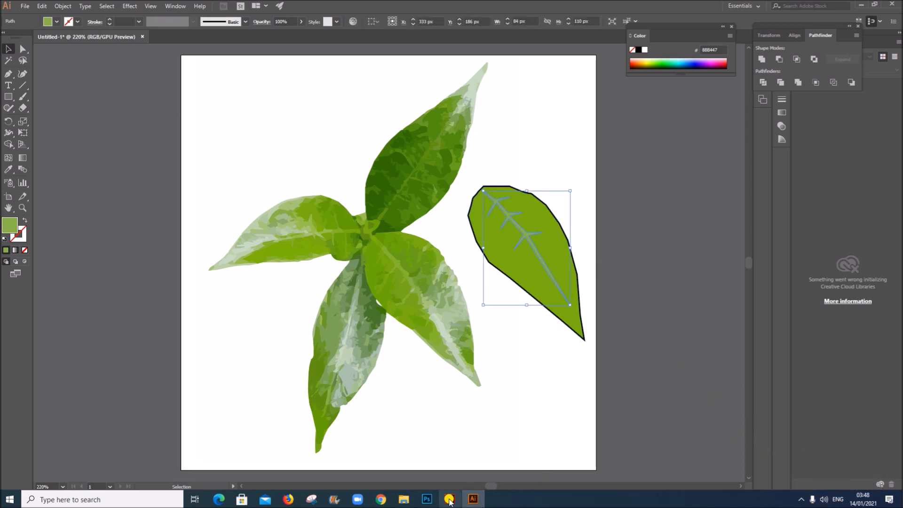
click(450, 499)
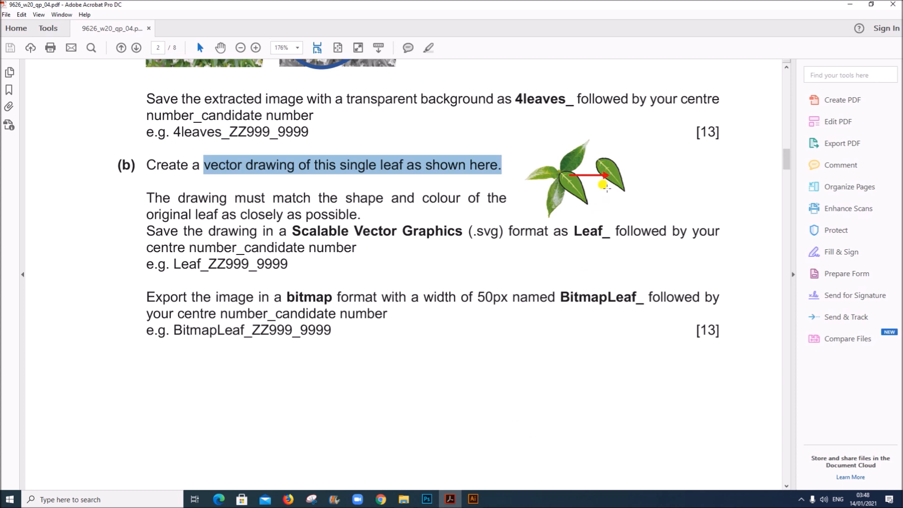
click(473, 497)
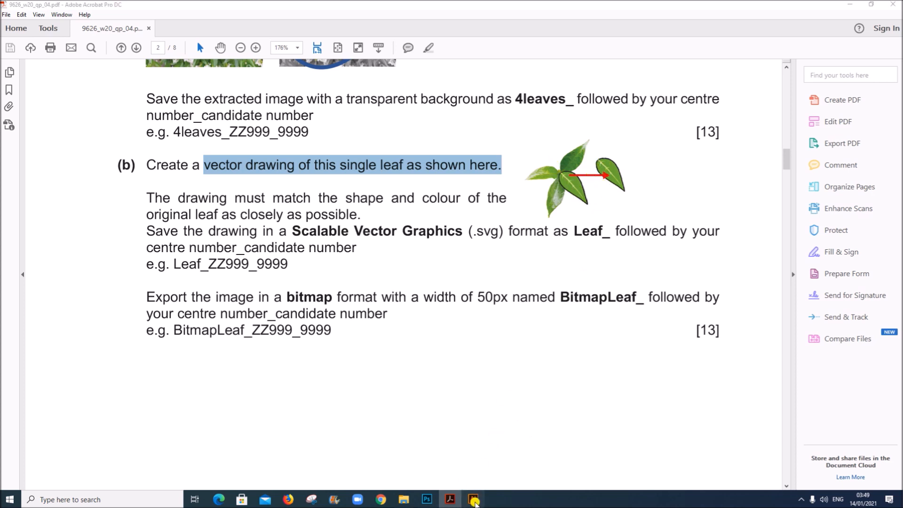
double_click(7, 229)
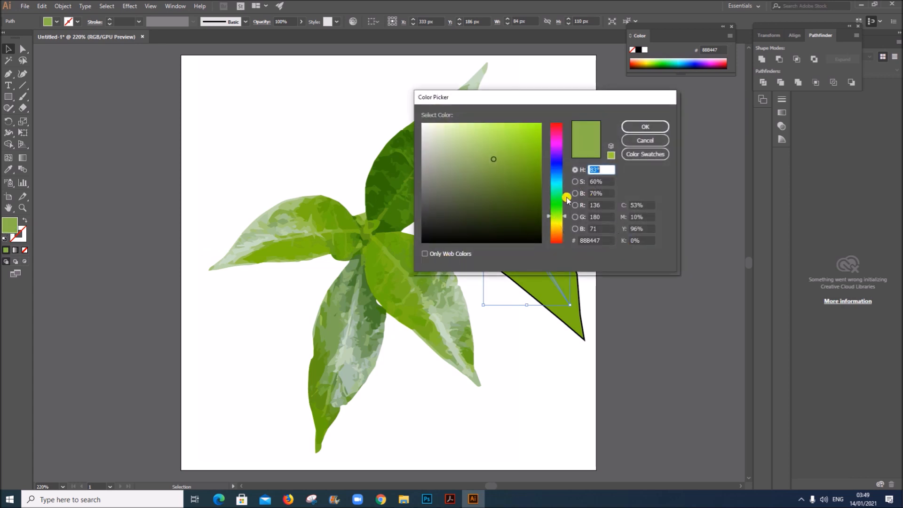
click(507, 129)
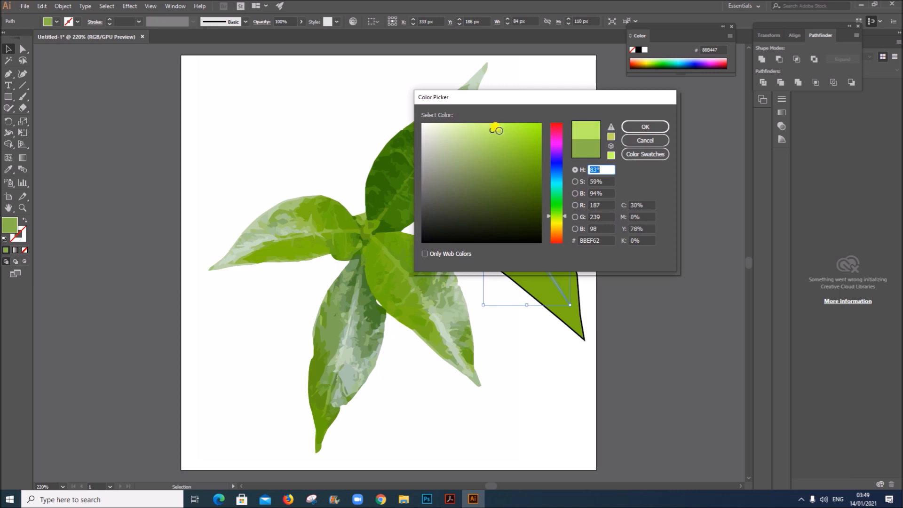
click(657, 127)
- Delete the traced image of the leaf cluster and move the drawn leaf towards the centre of the artboard
click(413, 231)
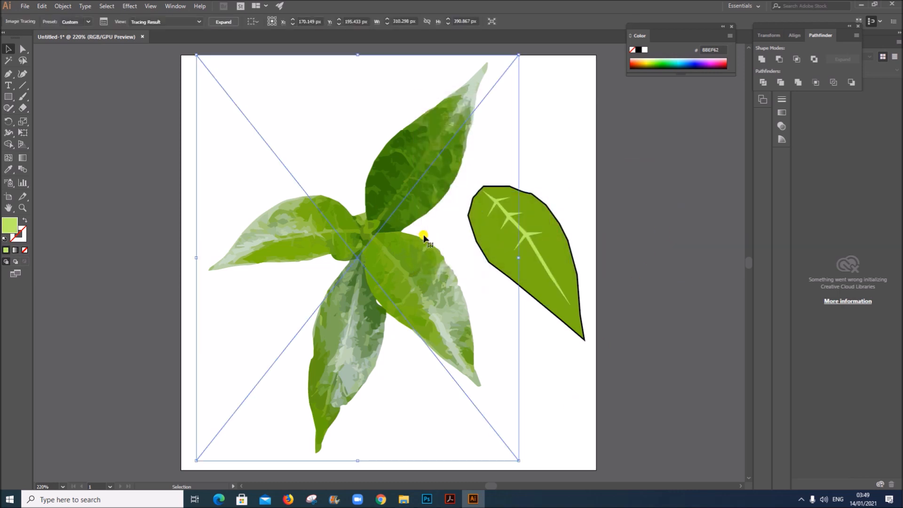
key(Delete)
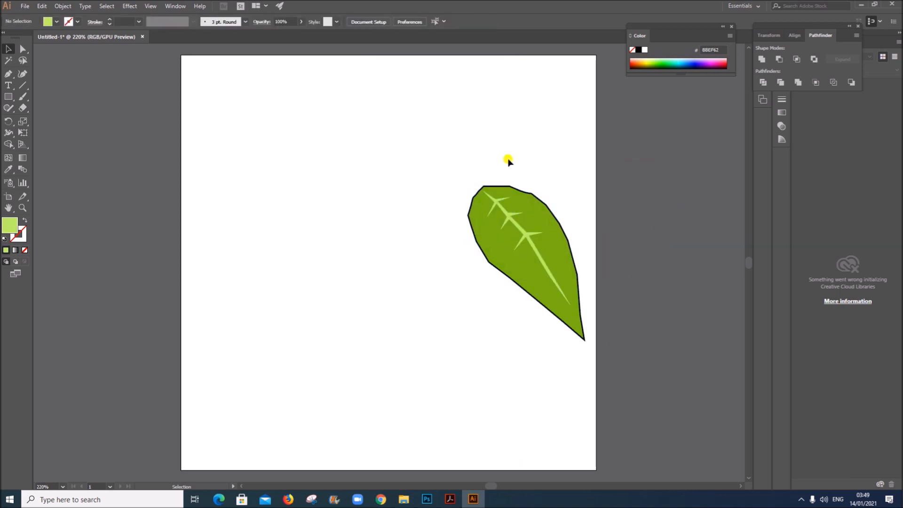
drag(472, 151, 402, 271)
click(481, 292)
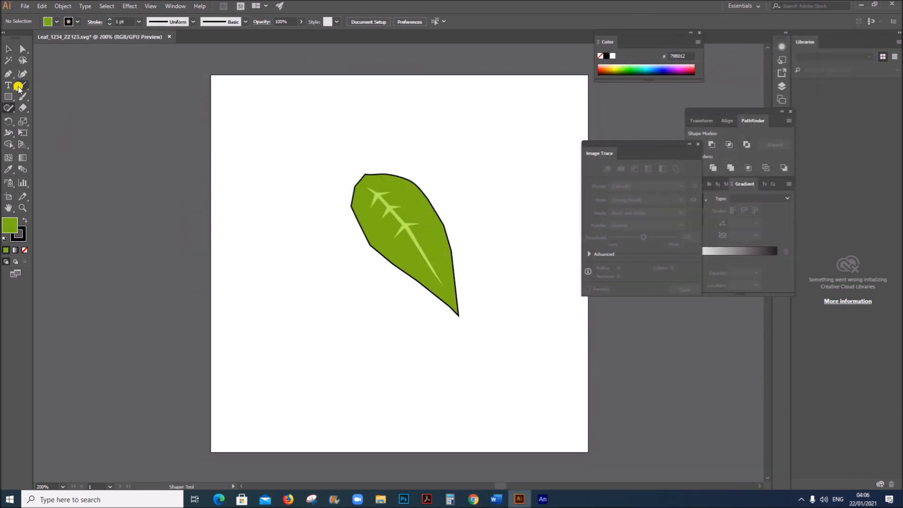
- Smooth the angular outline of the leaf into an even curve with the Smooth Tool and deselect it
click(10, 111)
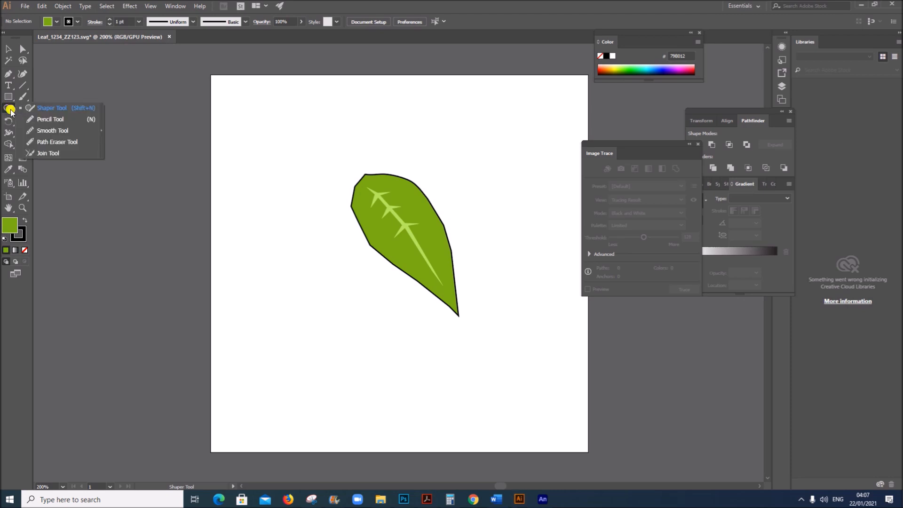
click(43, 132)
key(v)
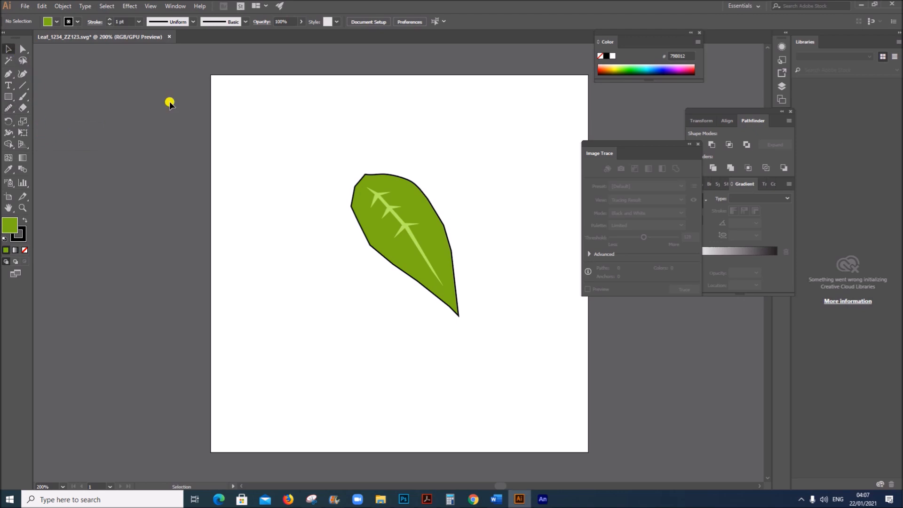
click(350, 211)
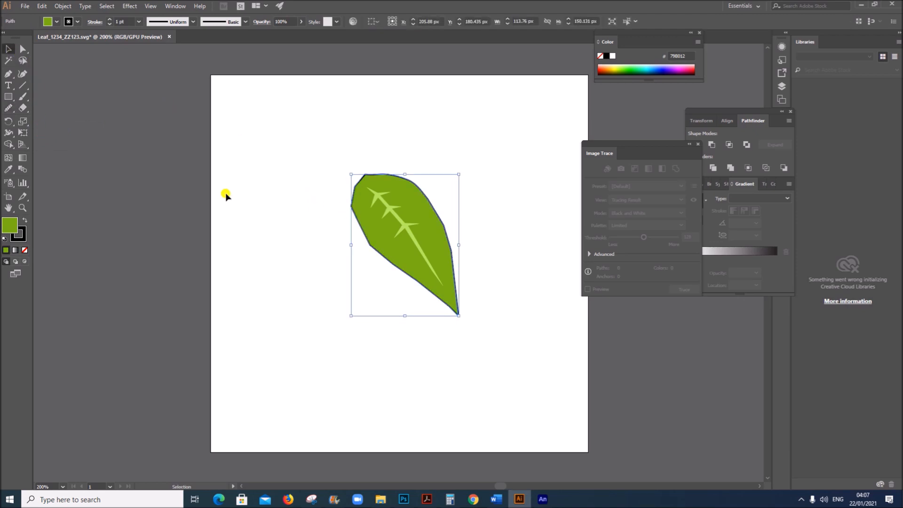
click(9, 109)
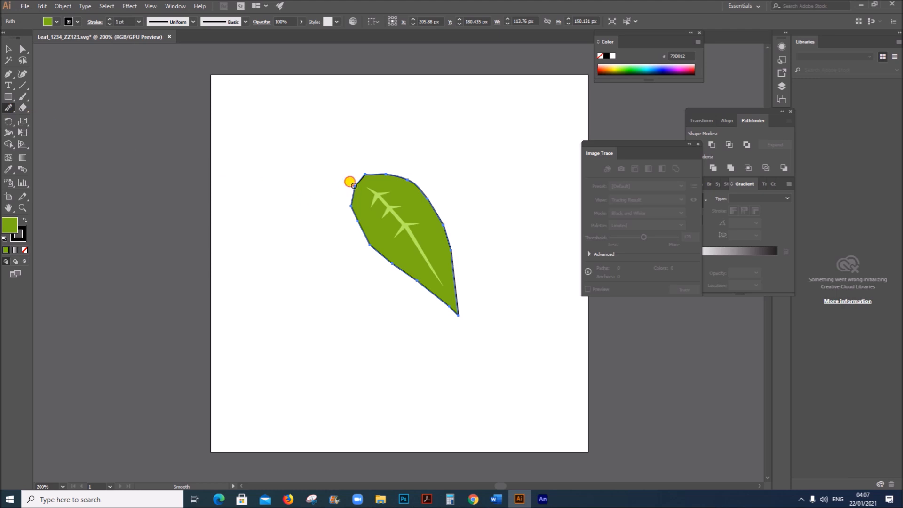
mouse_move(352, 194)
mouse_down()
mouse_move(374, 251)
mouse_move(396, 177)
mouse_move(369, 175)
mouse_move(403, 176)
mouse_move(430, 207)
mouse_up()
click(10, 49)
click(511, 314)
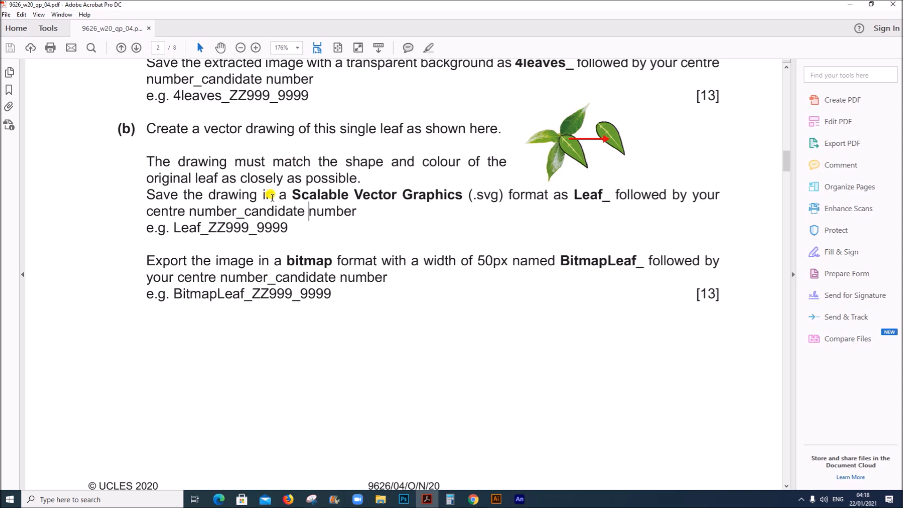
- Check the exam paper's SVG saving instructions and save the Illustrator drawing as Leaf_ZZ123_1234 in SVG 1.1 format in the Examination folder
drag(287, 194, 351, 211)
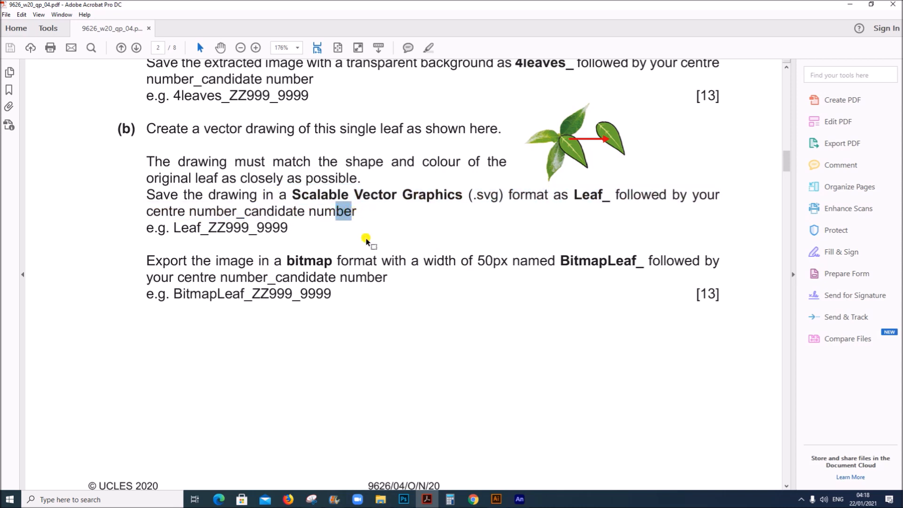
click(496, 499)
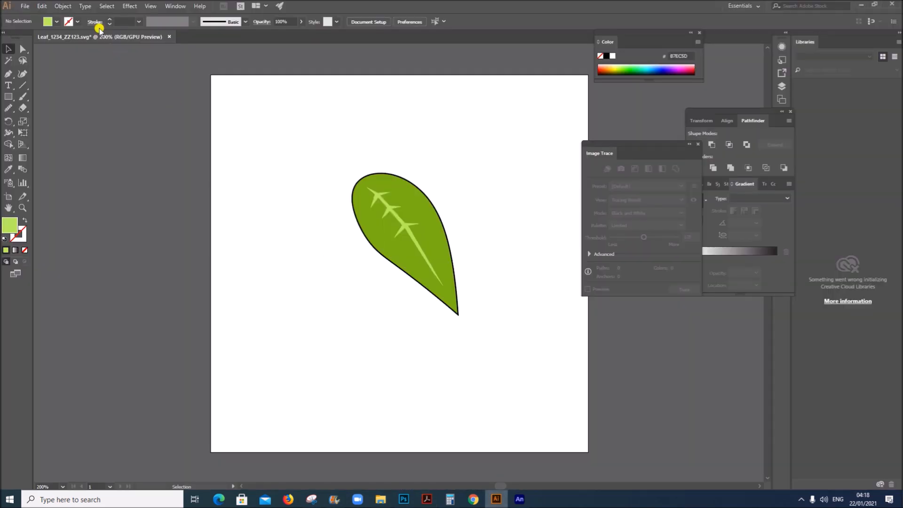
click(25, 6)
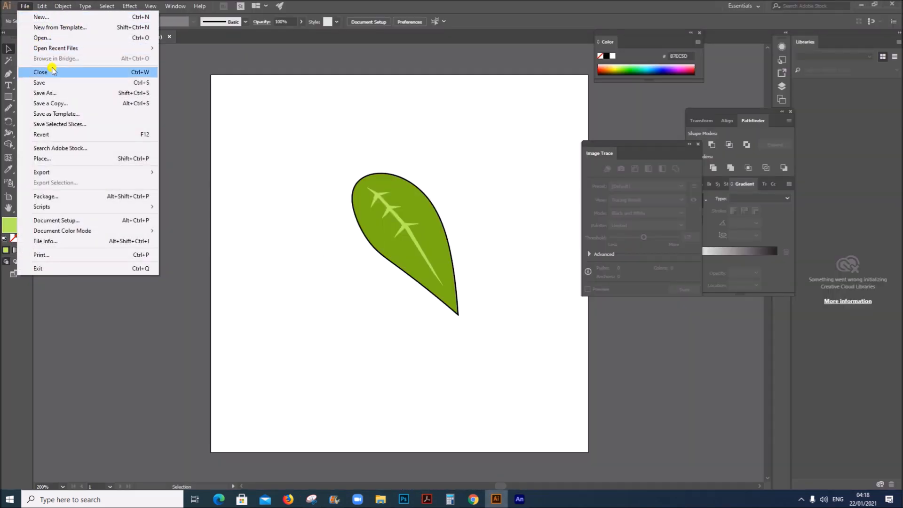
click(61, 92)
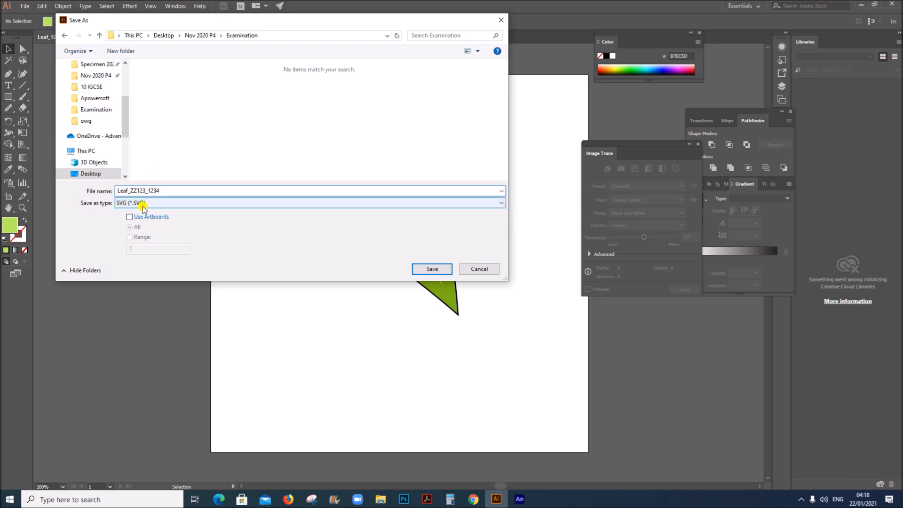
click(424, 270)
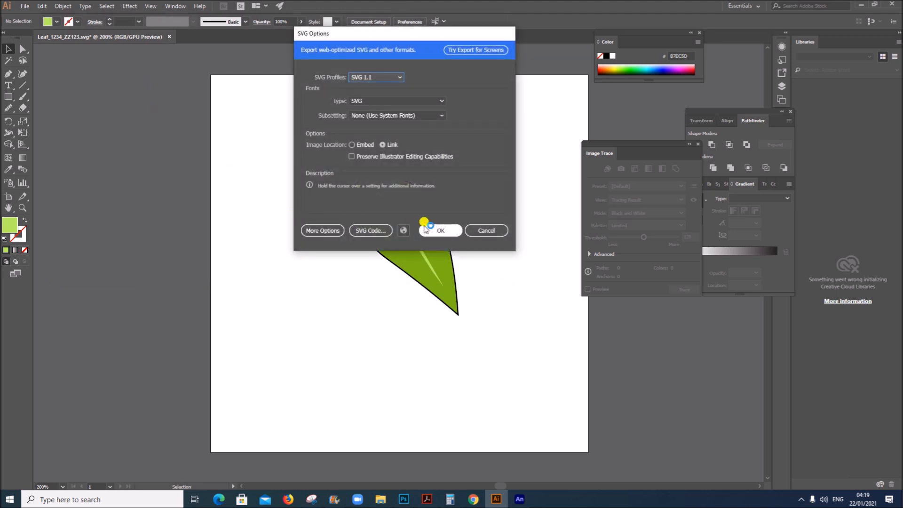
click(434, 231)
- Check the bitmap requirement in the exam paper, create a 50 by 400 px Illustrator document and copy the whole leaf drawing into it
click(427, 499)
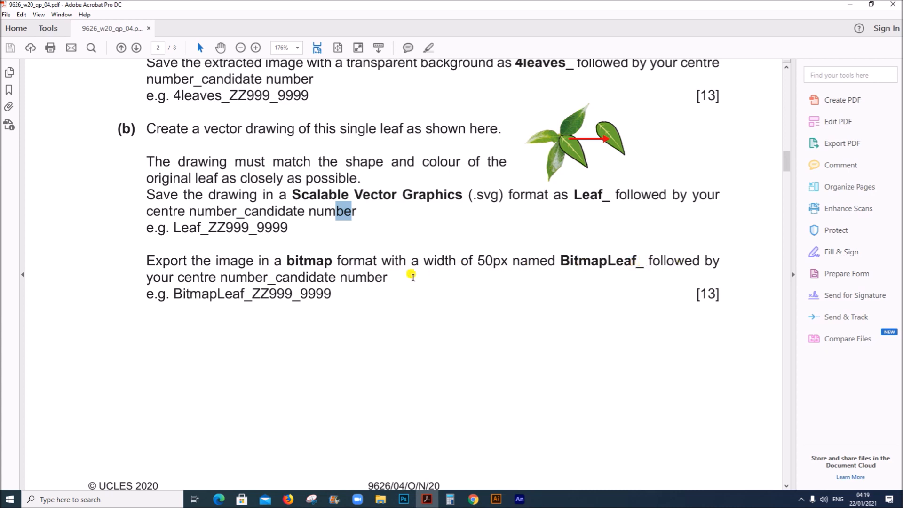
click(496, 499)
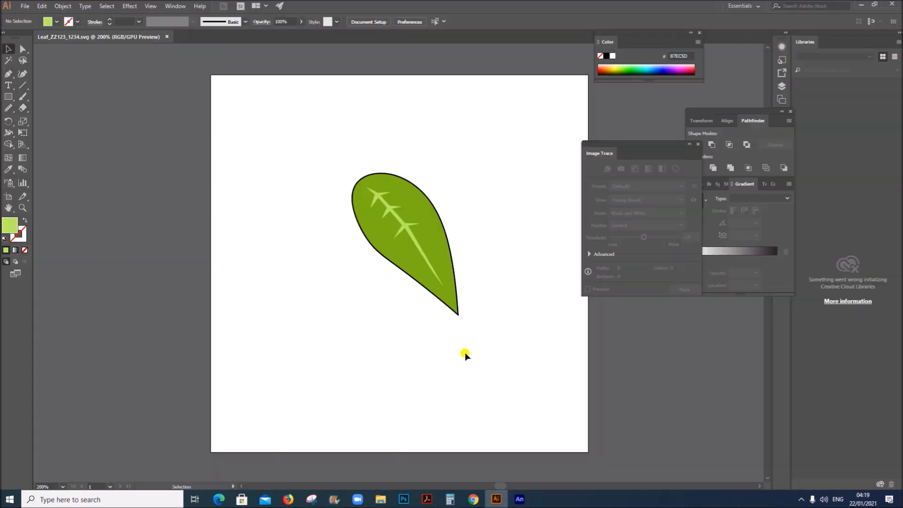
click(21, 7)
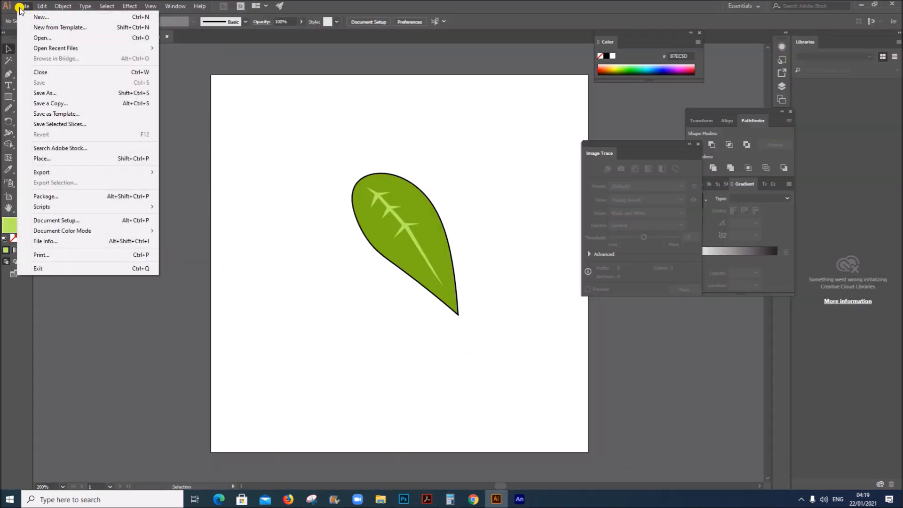
click(31, 16)
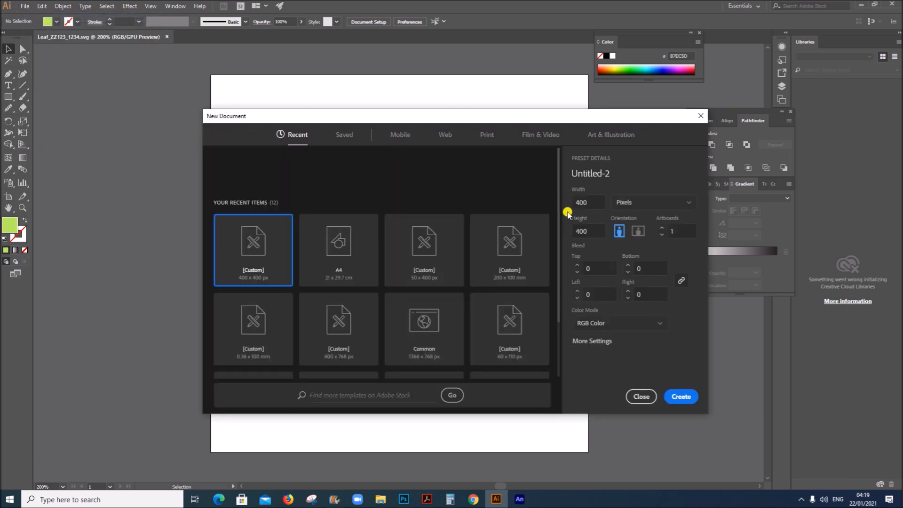
double_click(584, 203)
click(673, 396)
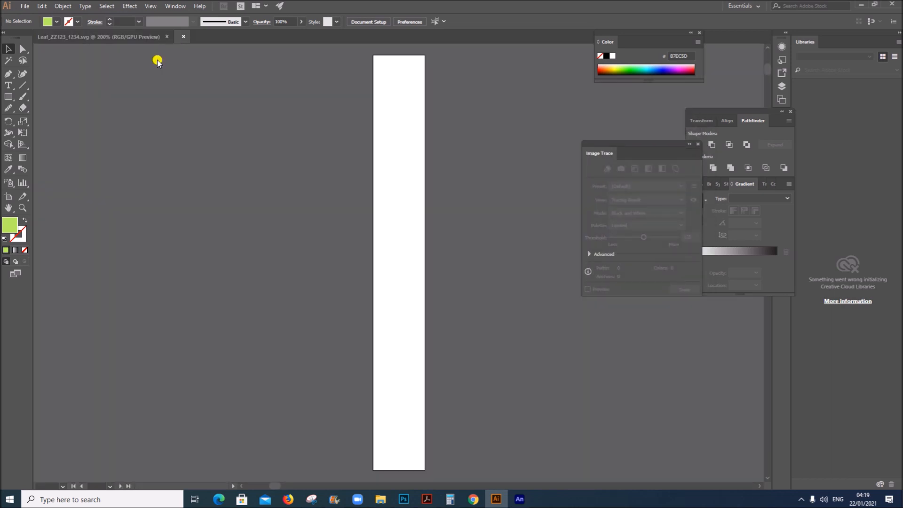
click(135, 37)
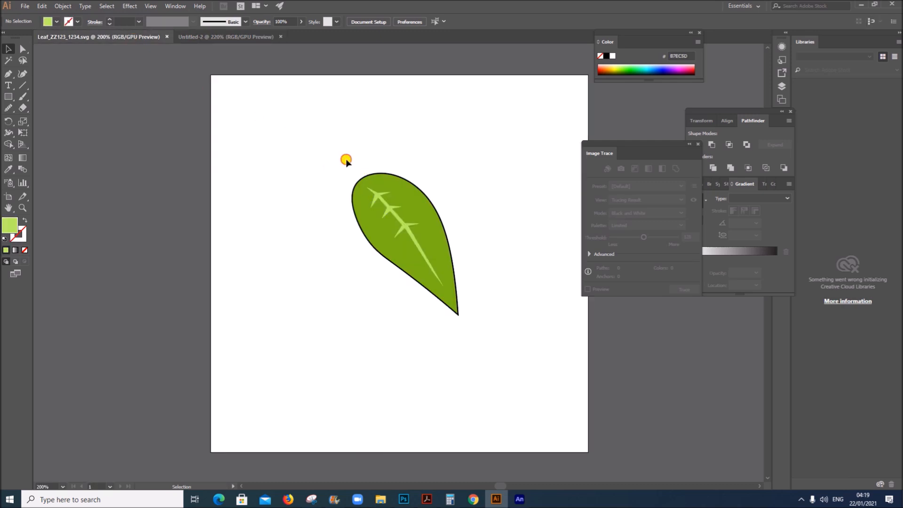
drag(423, 230, 444, 273)
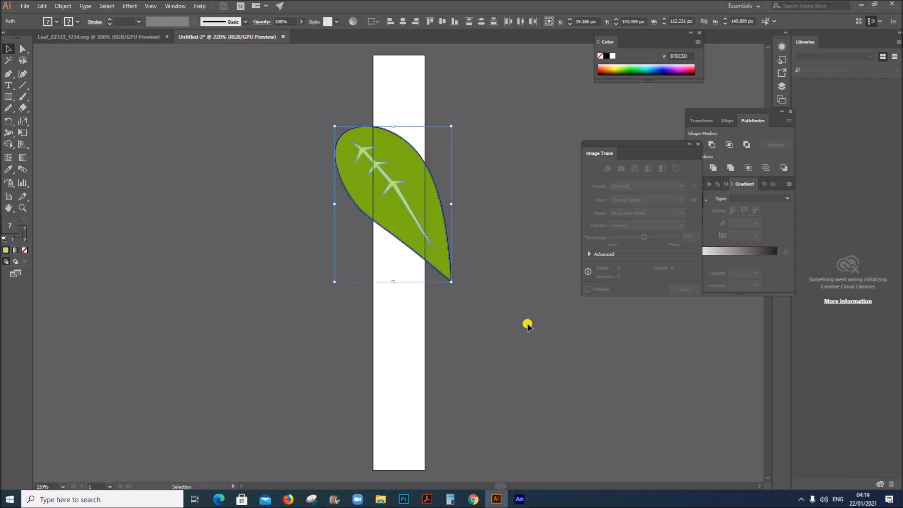
- Export the 50 px wide leaf document as a PNG in the Examination folder, using the exam paper's BitmapLeaf_ naming
click(24, 7)
mouse_move(71, 172)
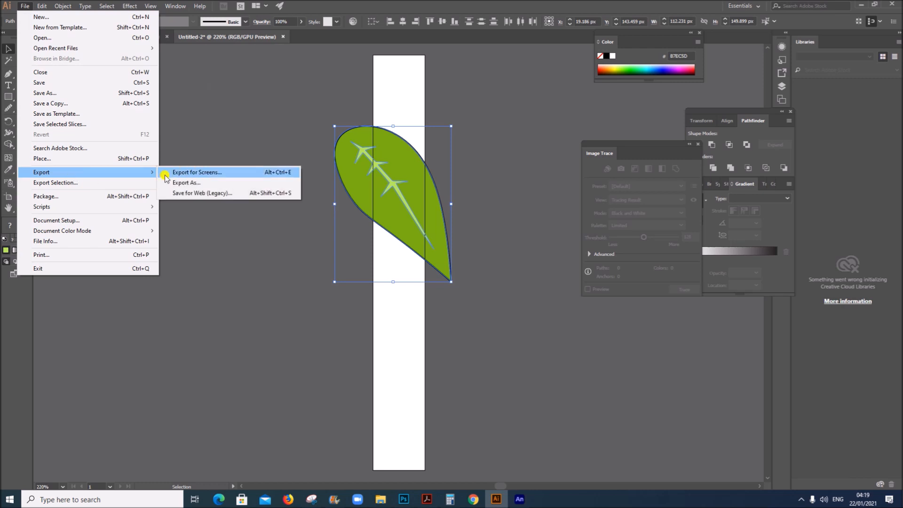
click(209, 183)
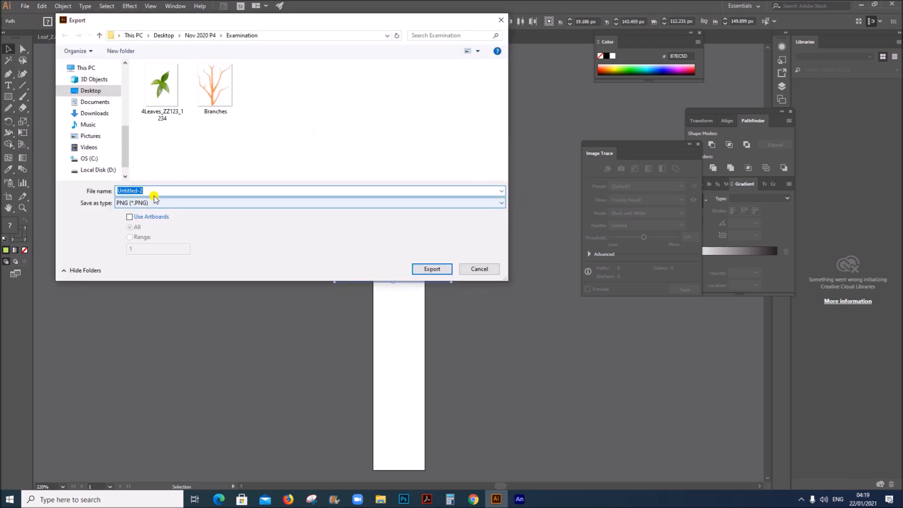
click(427, 498)
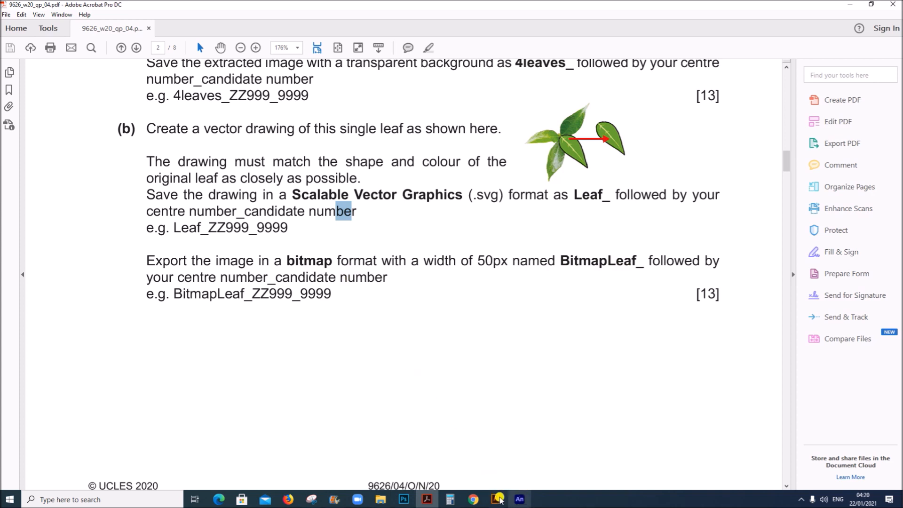
click(495, 498)
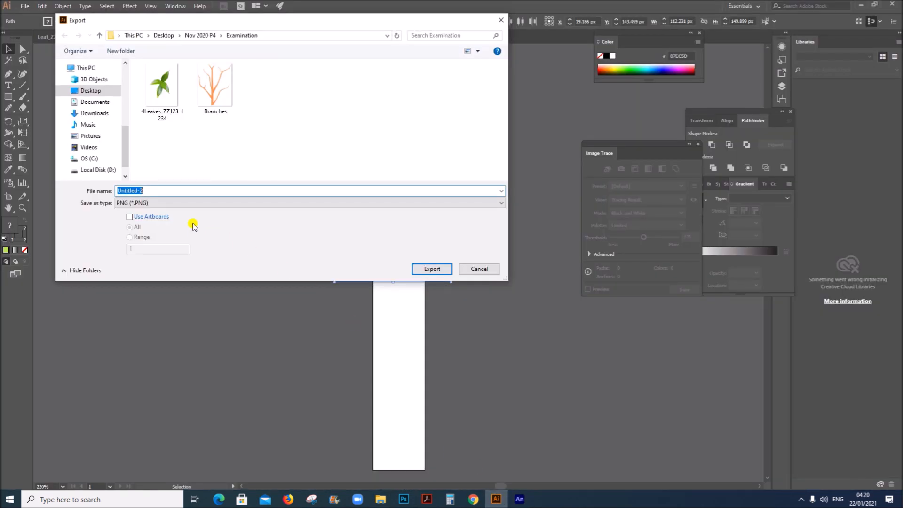
text(Bit)
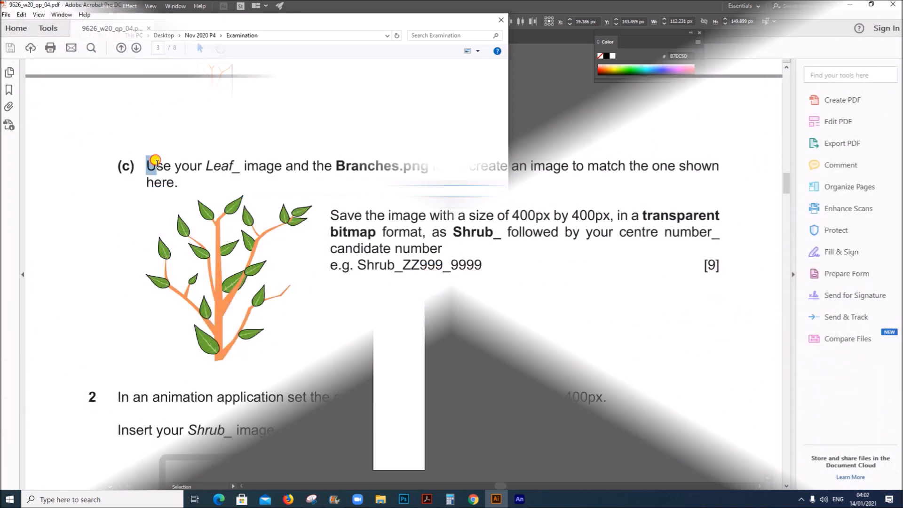
- Read the task 1(c) shrub instructions in the exam paper and create a 400 by 400 px document in Illustrator
drag(147, 165, 697, 166)
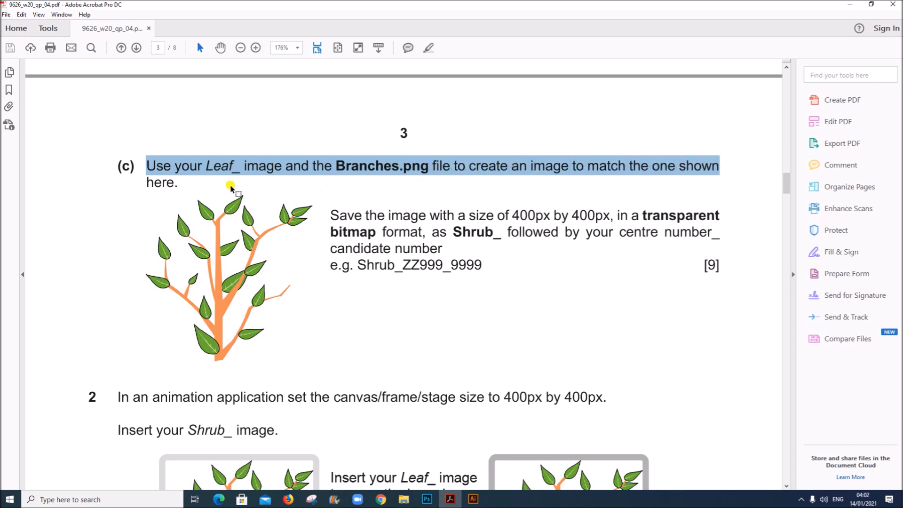
drag(146, 181, 170, 180)
drag(331, 215, 608, 216)
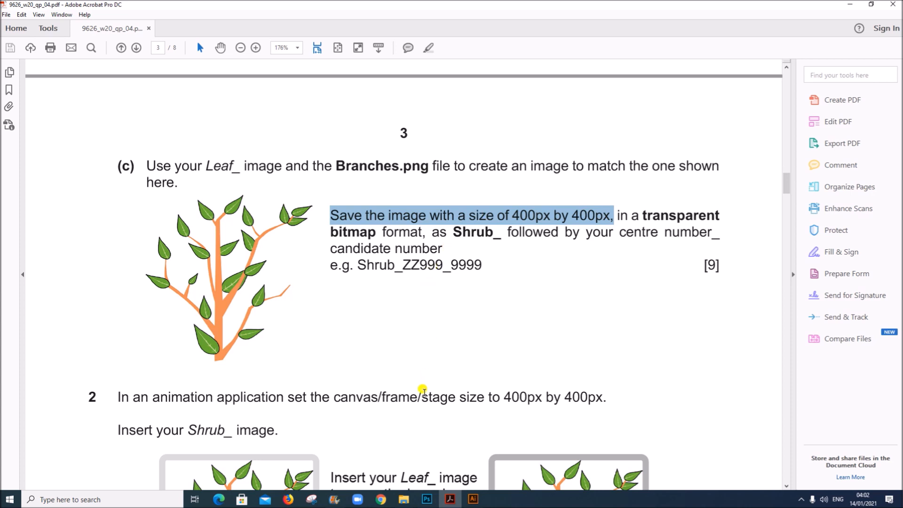
click(473, 498)
click(23, 6)
click(40, 16)
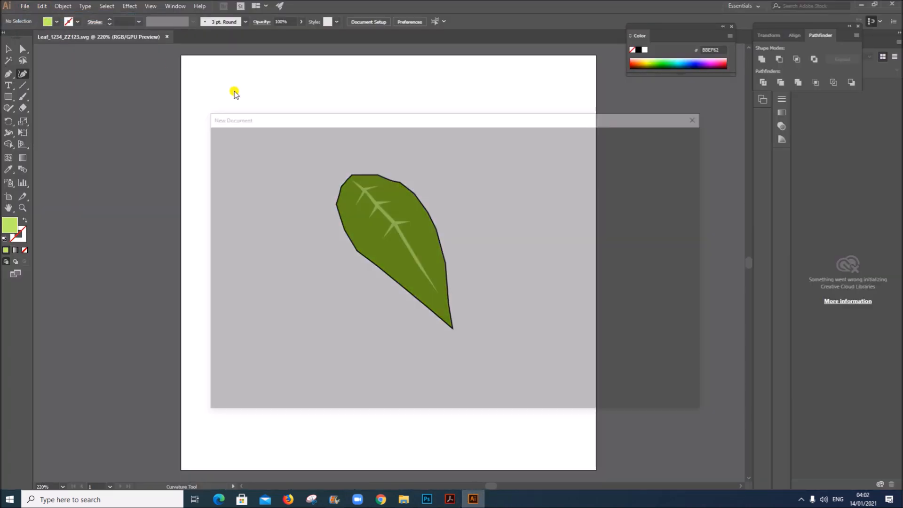
click(596, 203)
drag(596, 203, 516, 196)
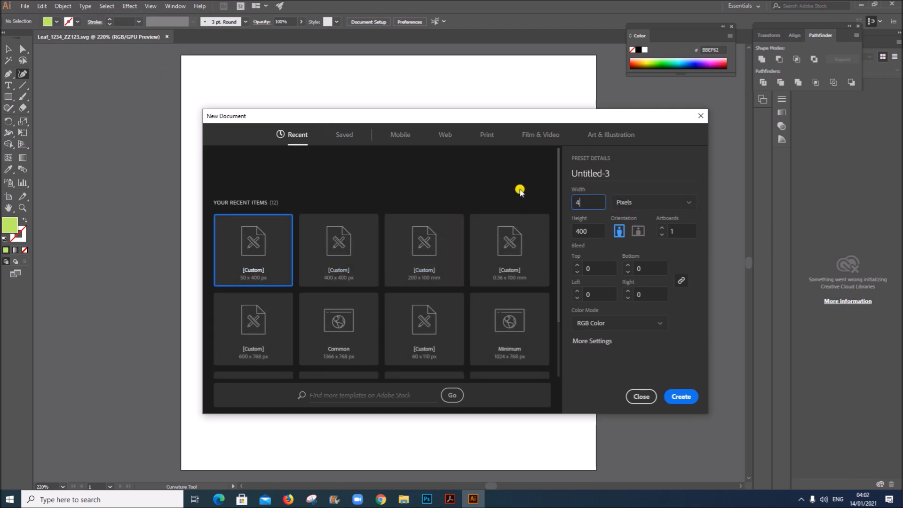
click(680, 396)
- Place Branches.png from the Examination folder on the new artboard, enlarge it to fill most of the space and centre it
key(alt+Tab)
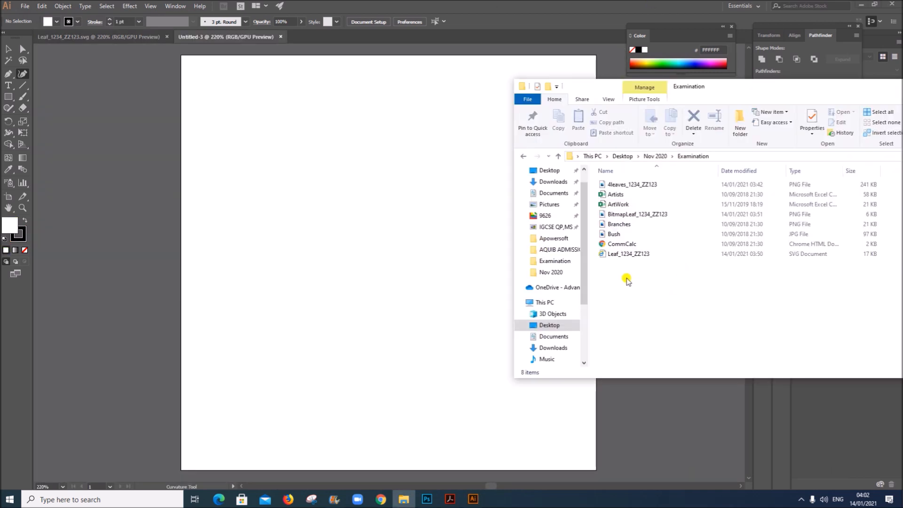
click(617, 225)
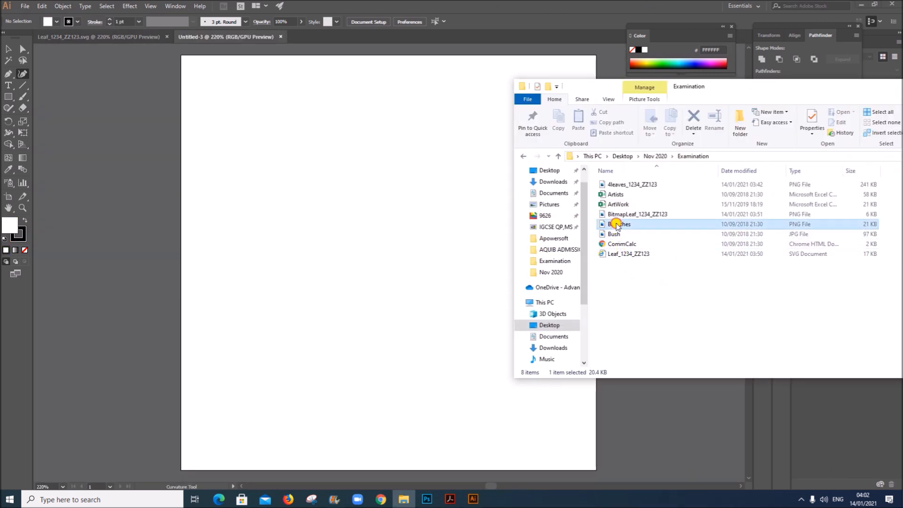
drag(590, 229, 264, 203)
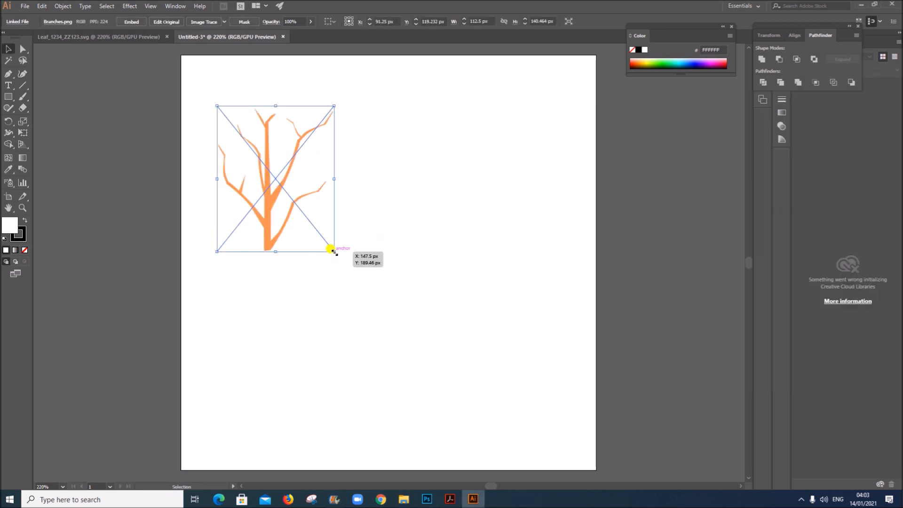
drag(332, 251, 583, 443)
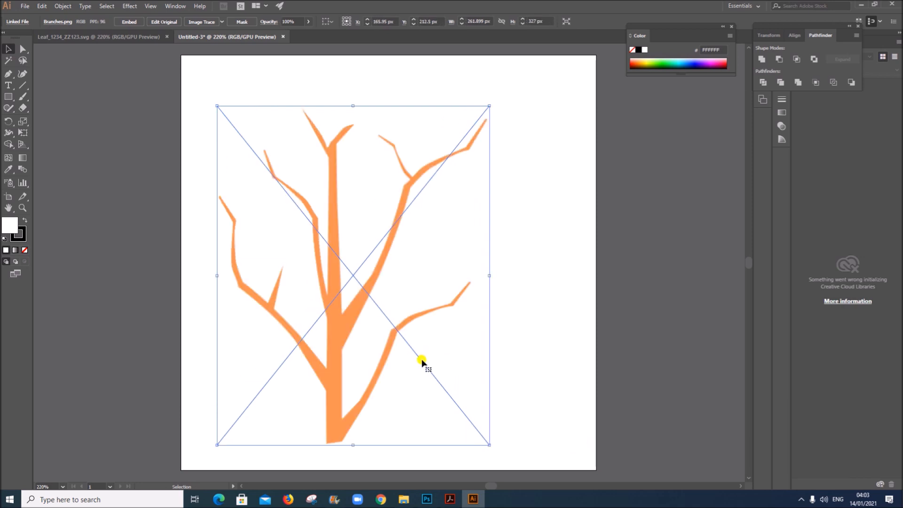
drag(337, 403, 377, 398)
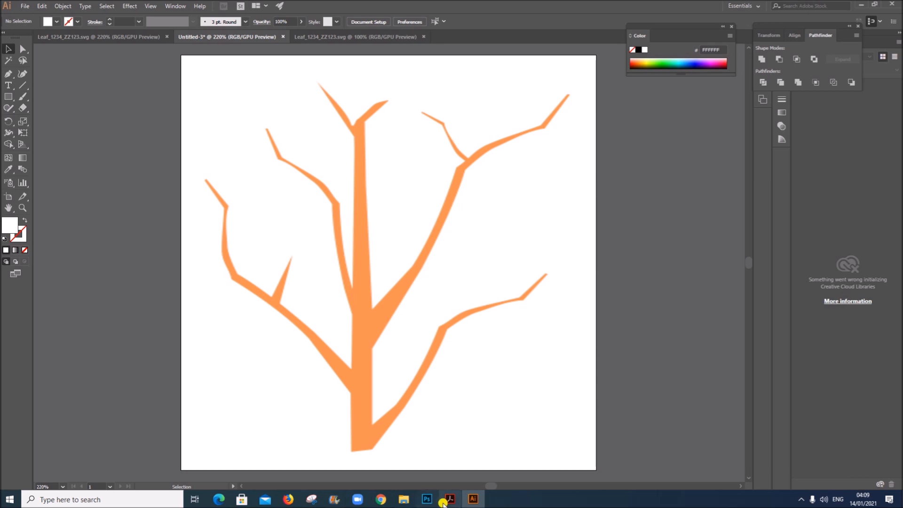
- Check the Leaf_ image instruction in the exam paper and copy the leaf from its Illustrator document onto the branches artboard
click(447, 500)
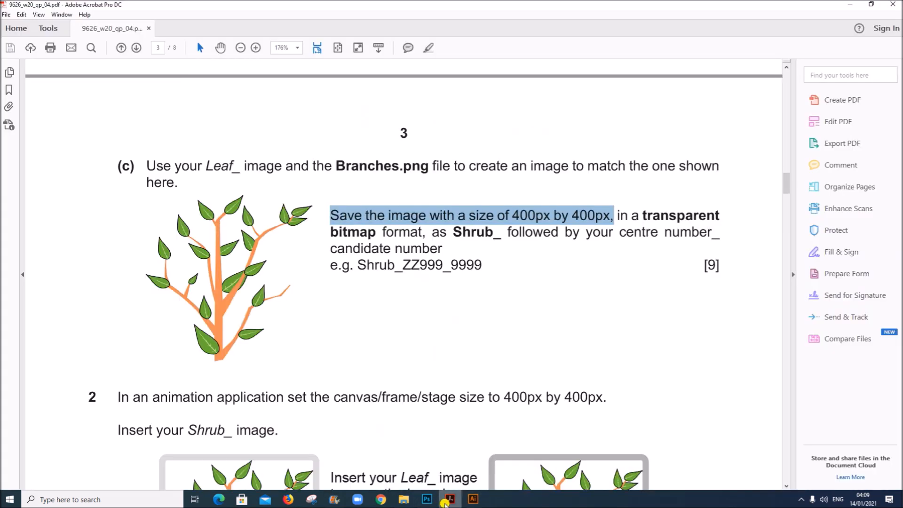
drag(207, 167, 282, 167)
click(474, 499)
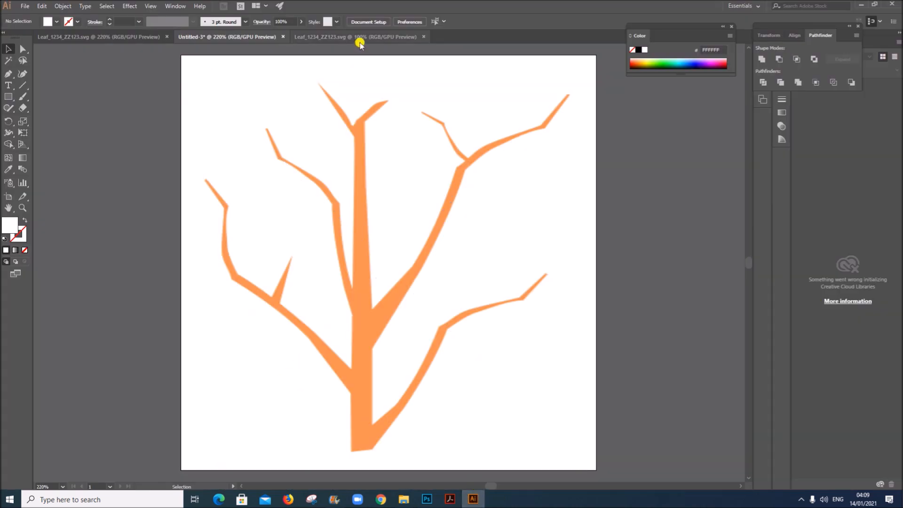
click(359, 37)
drag(378, 254, 240, 54)
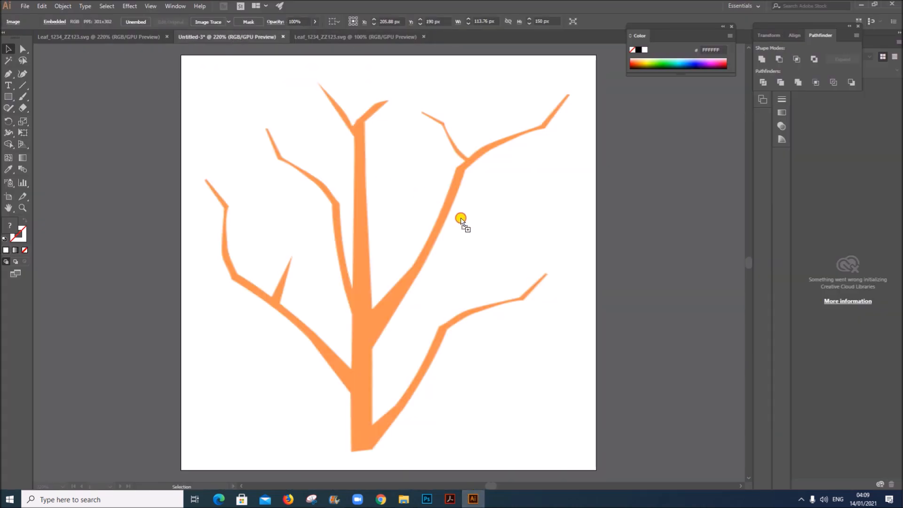
drag(461, 218, 478, 229)
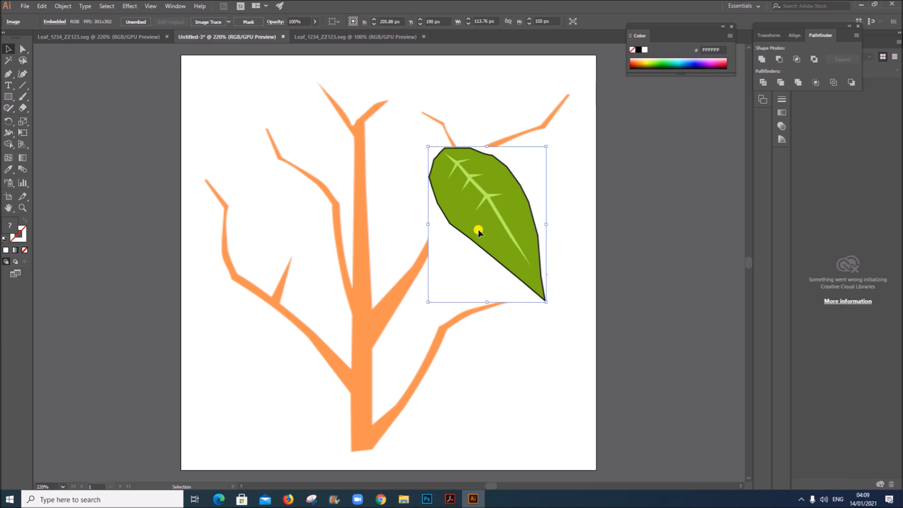
- Trace the leaf image with Image Trace in Color mode with Ignore White enabled to remove its white background
click(678, 229)
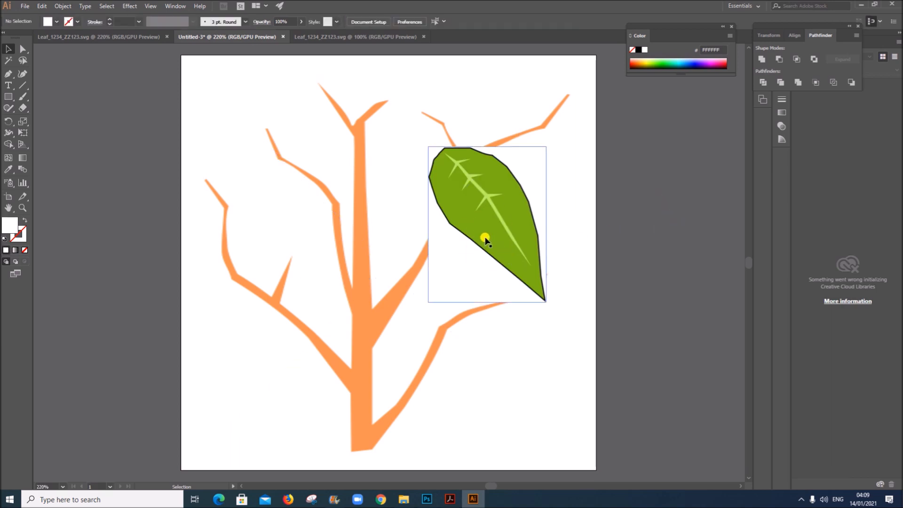
drag(474, 238, 605, 235)
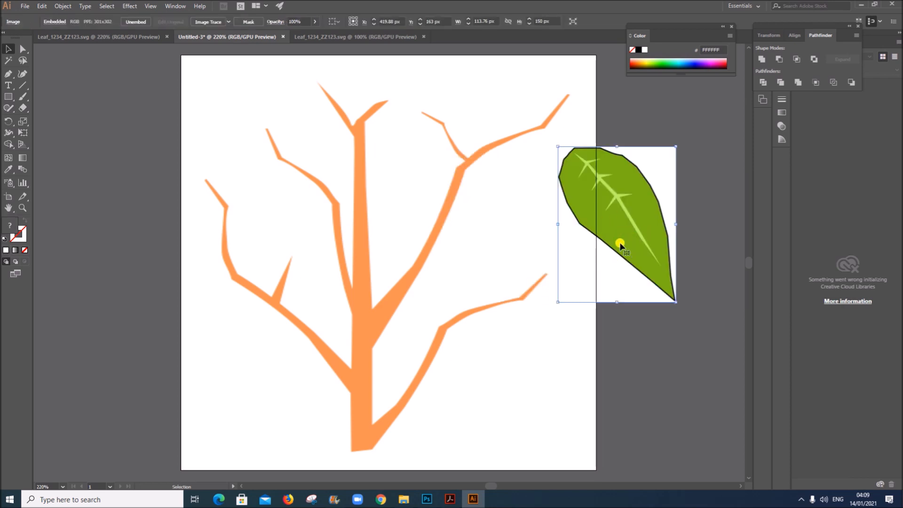
click(172, 7)
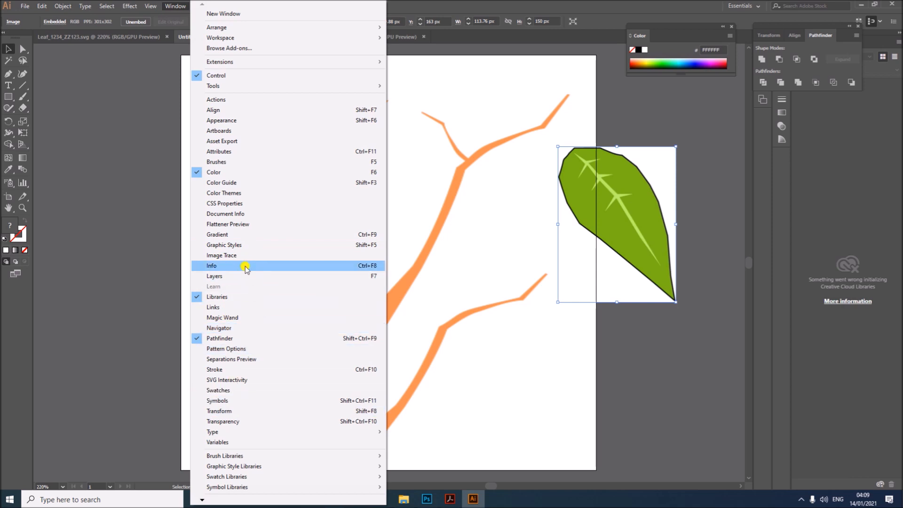
click(235, 256)
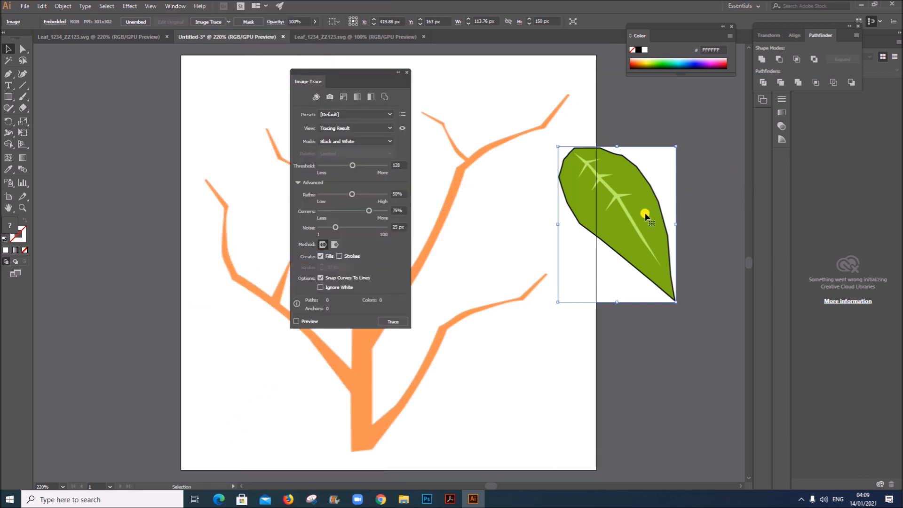
drag(645, 216, 520, 192)
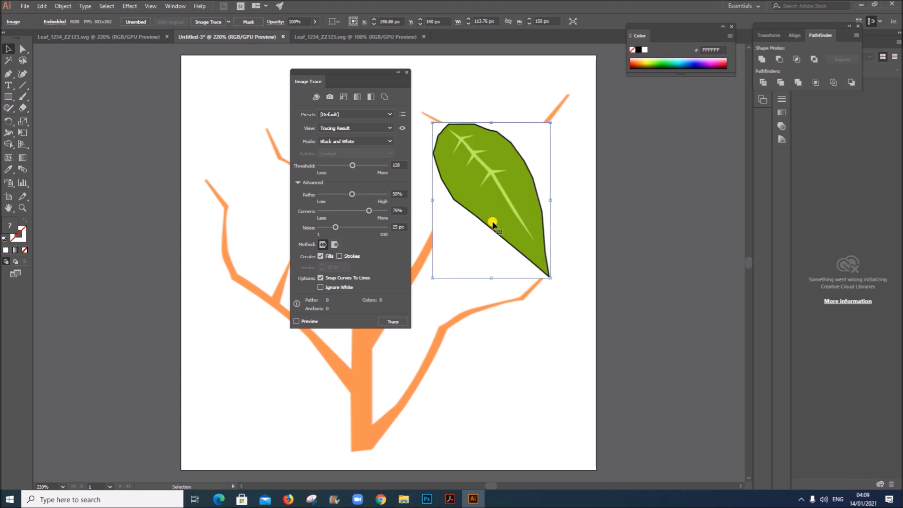
click(366, 142)
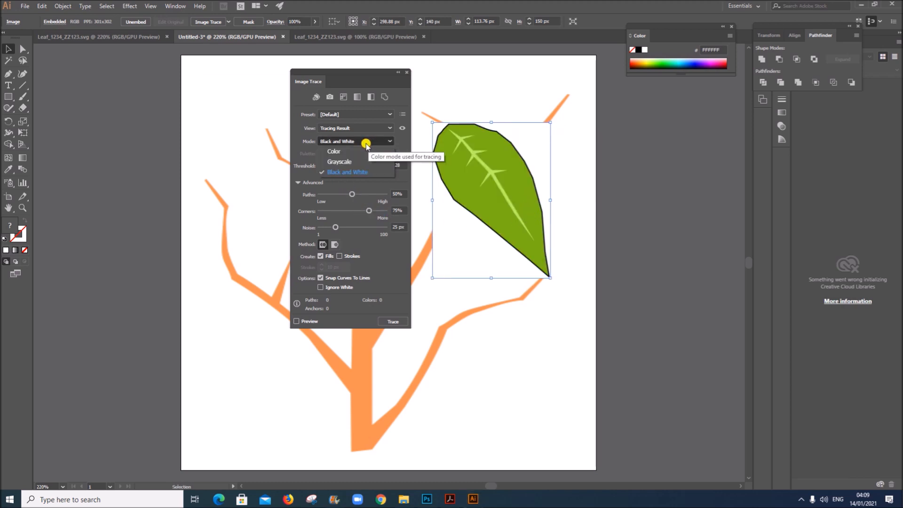
click(346, 152)
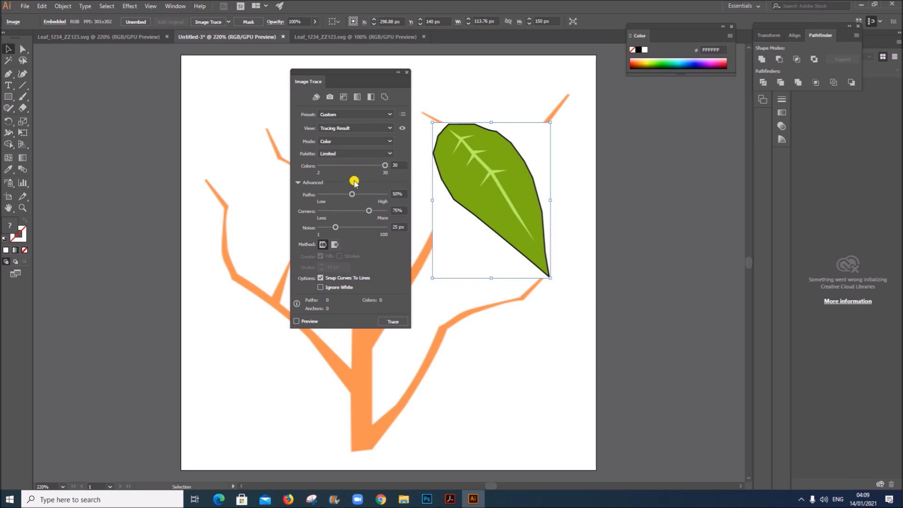
click(299, 182)
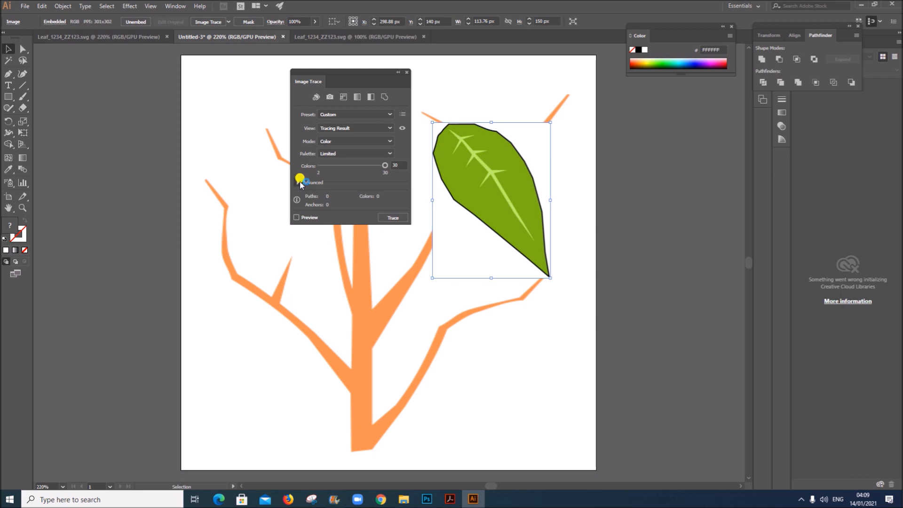
click(298, 182)
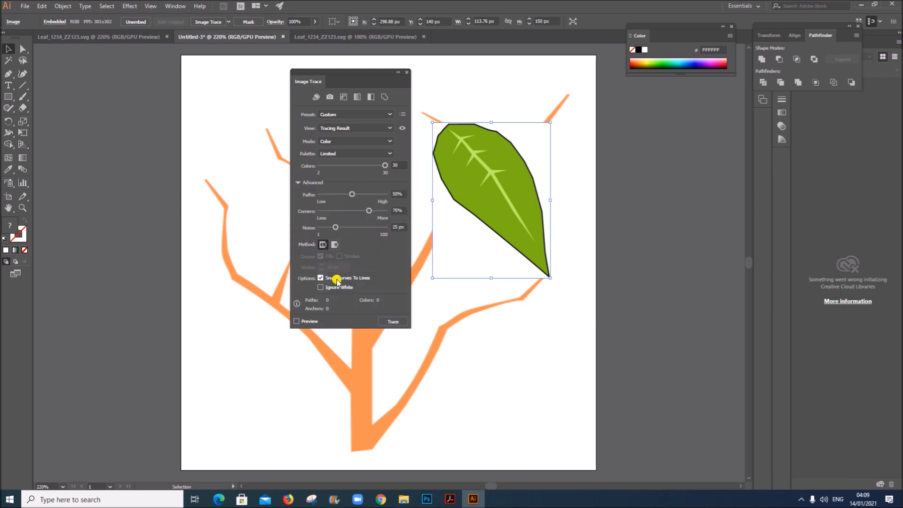
click(320, 288)
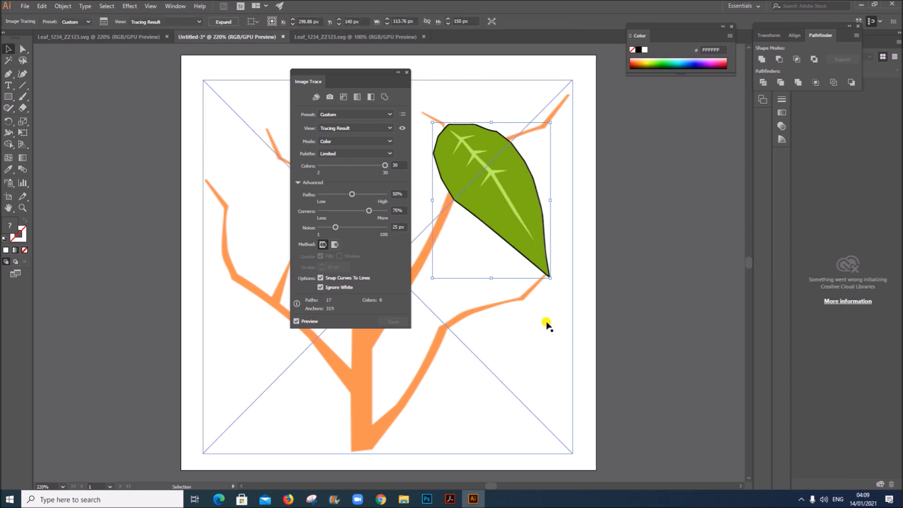
- Move the traced leaf clear of the artboard, just beyond its right edge, and close the Image Trace settings
drag(484, 207, 605, 223)
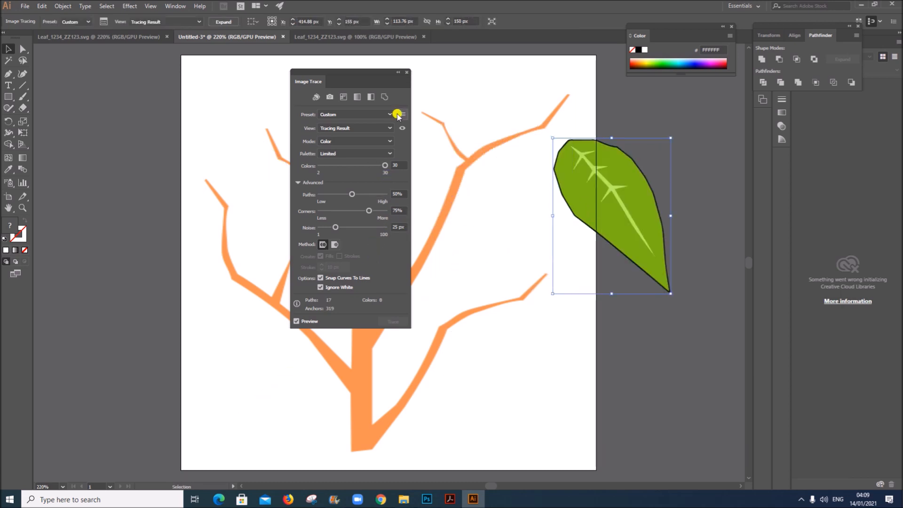
click(407, 72)
drag(627, 200, 680, 195)
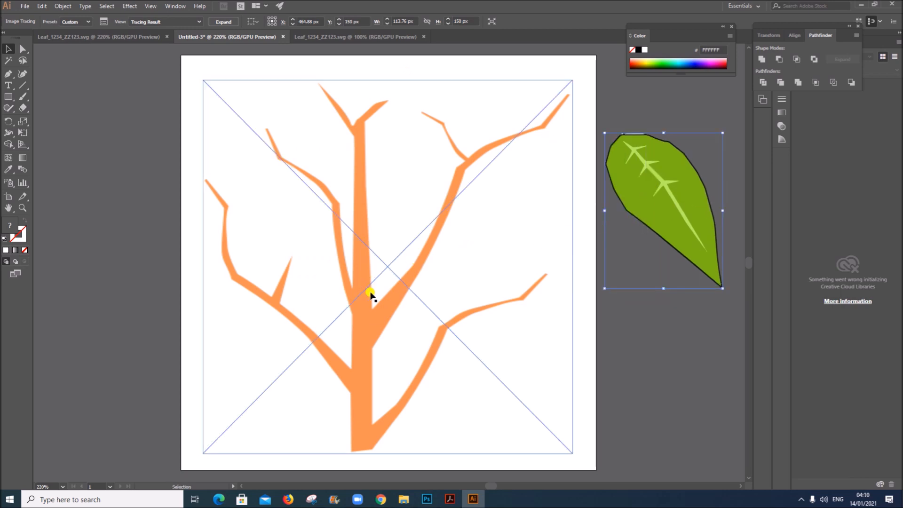
- Check the transparent bitmap requirement in the exam paper, then show the transparency grid in Illustrator to inspect the branches' background
click(369, 322)
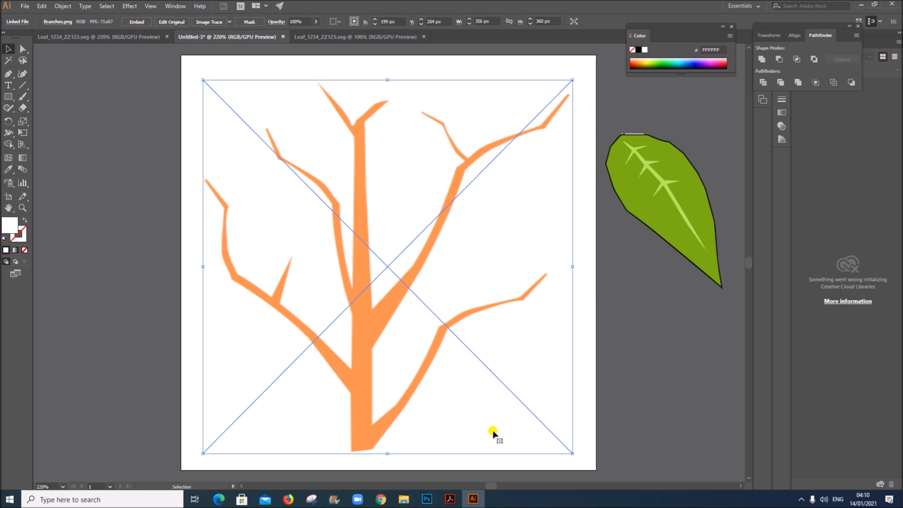
click(449, 500)
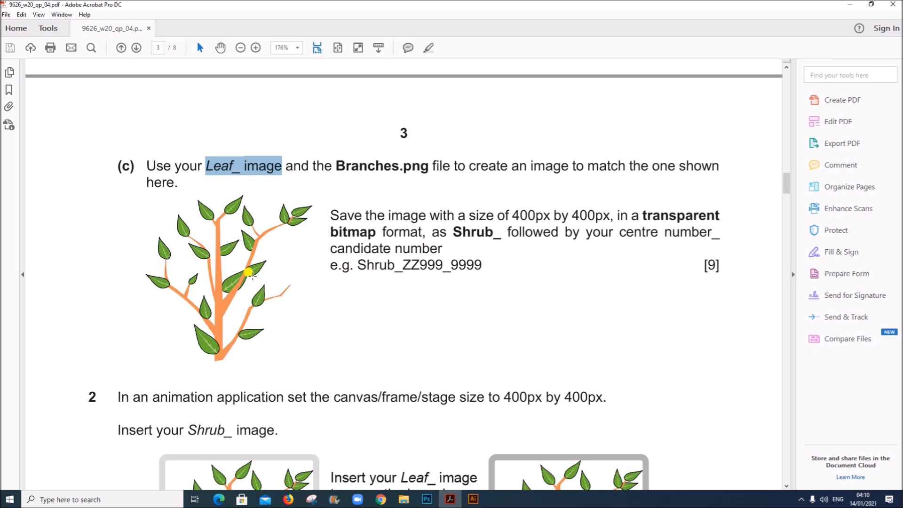
click(472, 499)
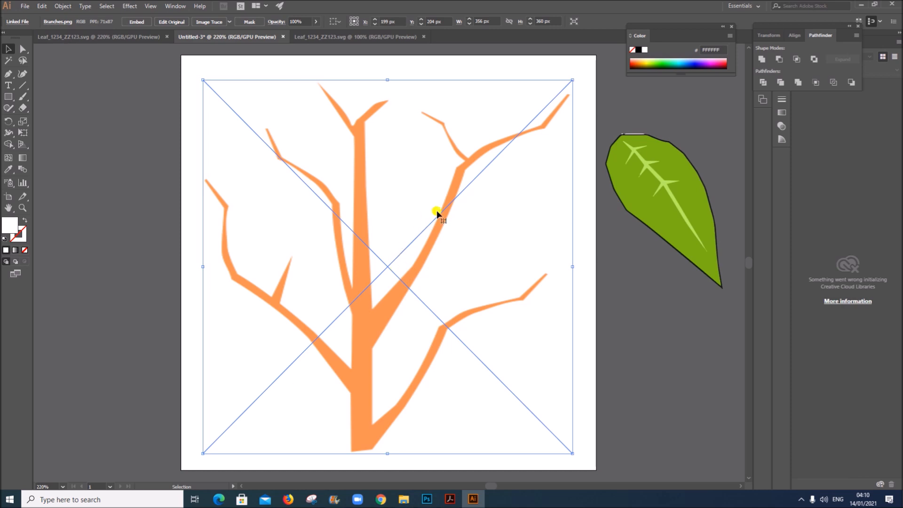
click(153, 6)
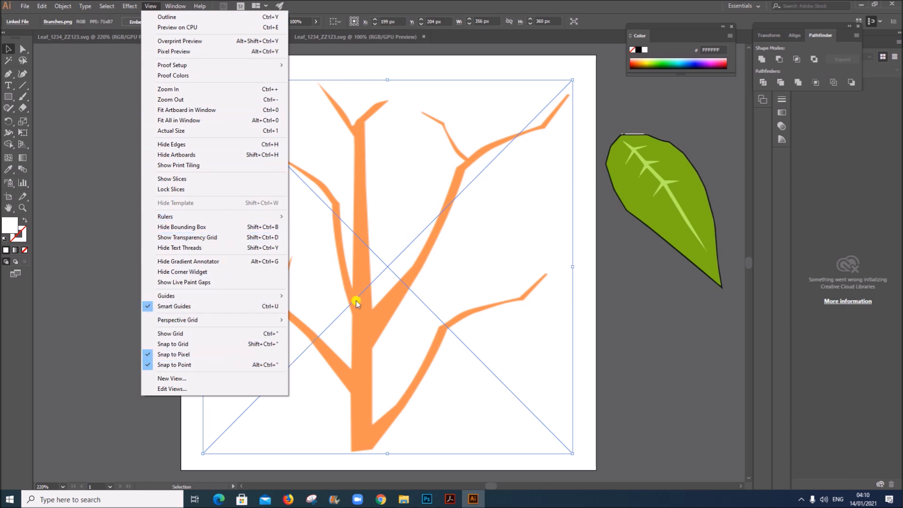
click(188, 238)
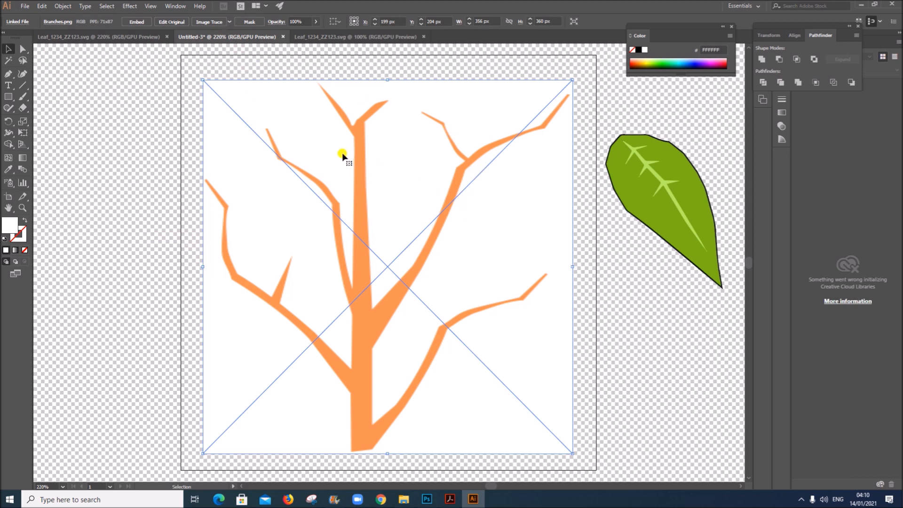
- Trace the branches image with Image Trace in Color mode with Ignore White enabled, then close the trace settings
click(172, 7)
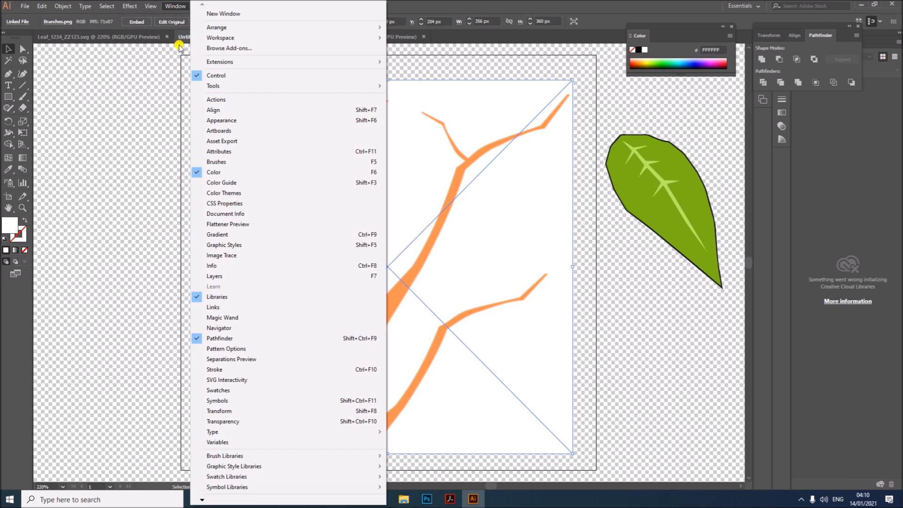
click(243, 256)
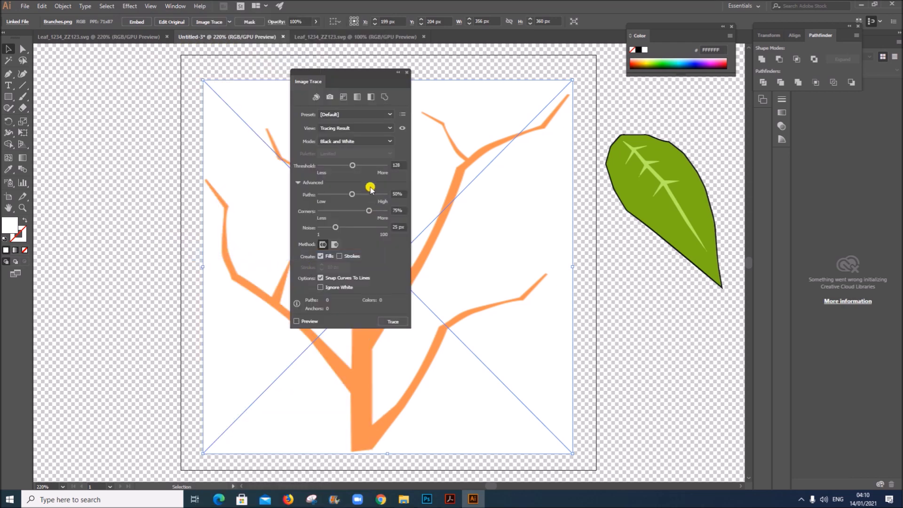
click(346, 142)
click(346, 148)
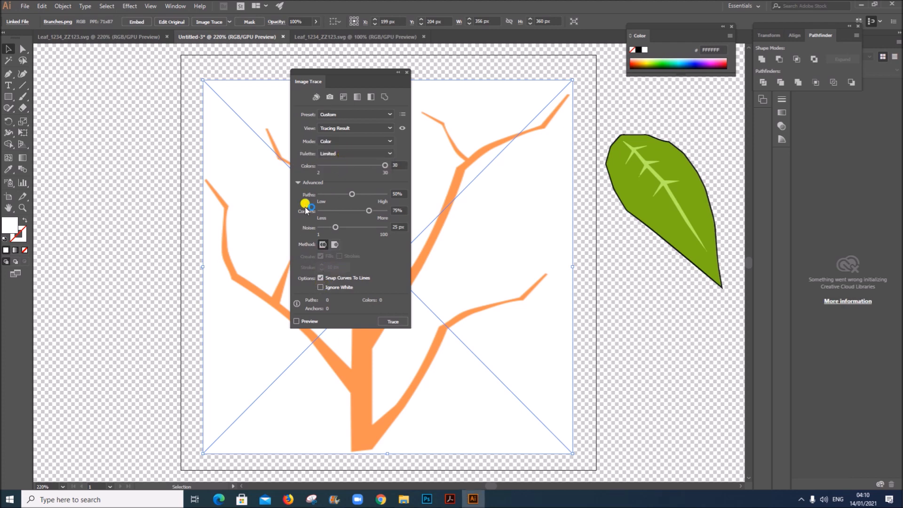
click(321, 288)
click(390, 322)
click(408, 73)
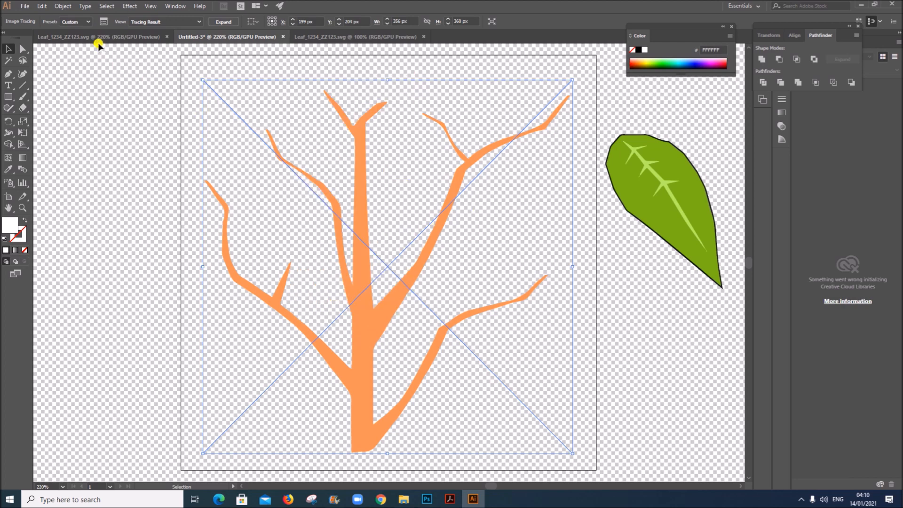
- Hide the transparency grid and check the leaf arrangement in the exam paper's shrub picture before returning to Illustrator
click(151, 6)
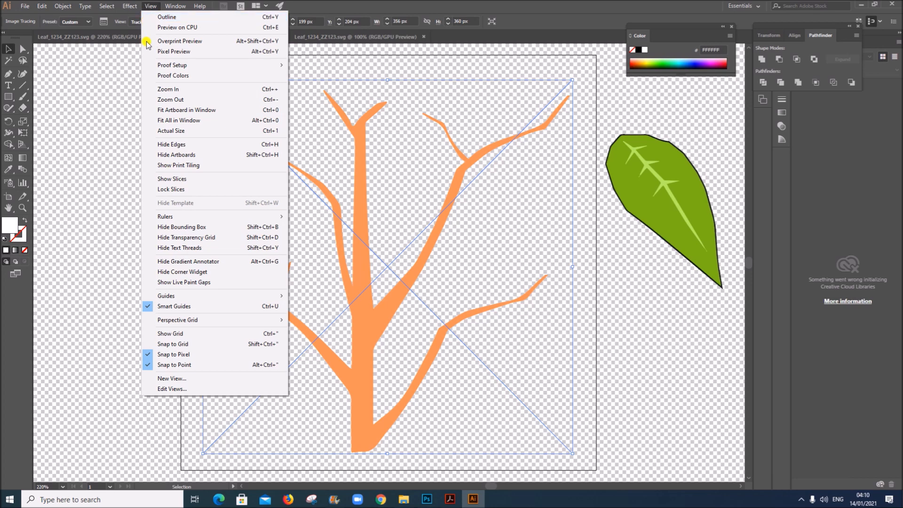
click(181, 237)
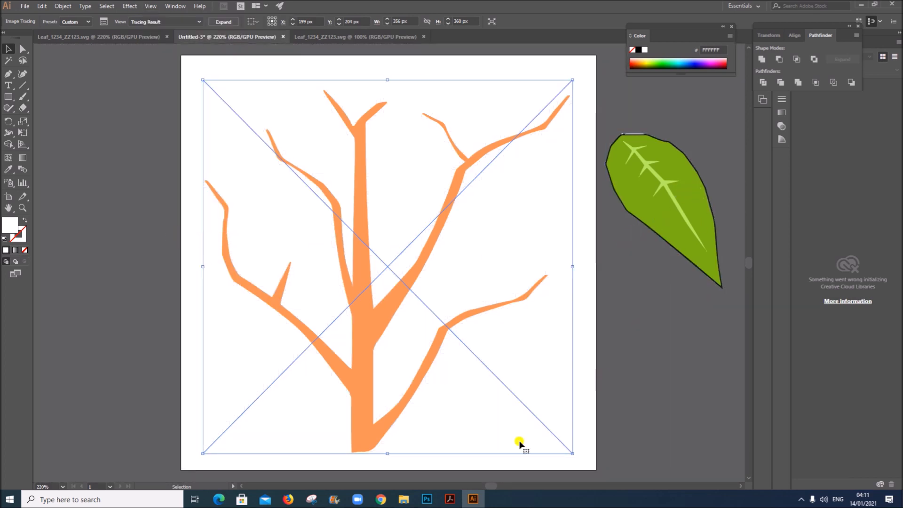
click(449, 500)
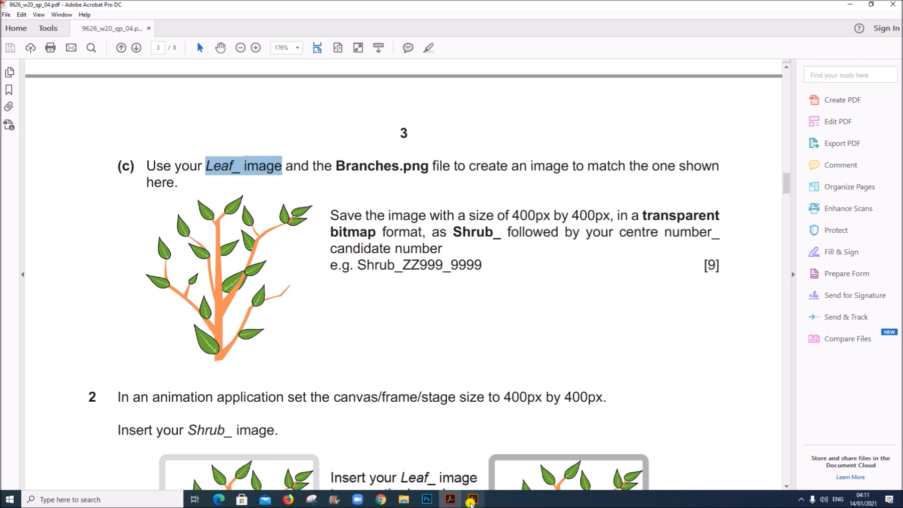
click(473, 499)
- Bring the leaf onto the artboard, rotate it half a turn and scale it down to about 35 by 46 px
drag(701, 255, 537, 262)
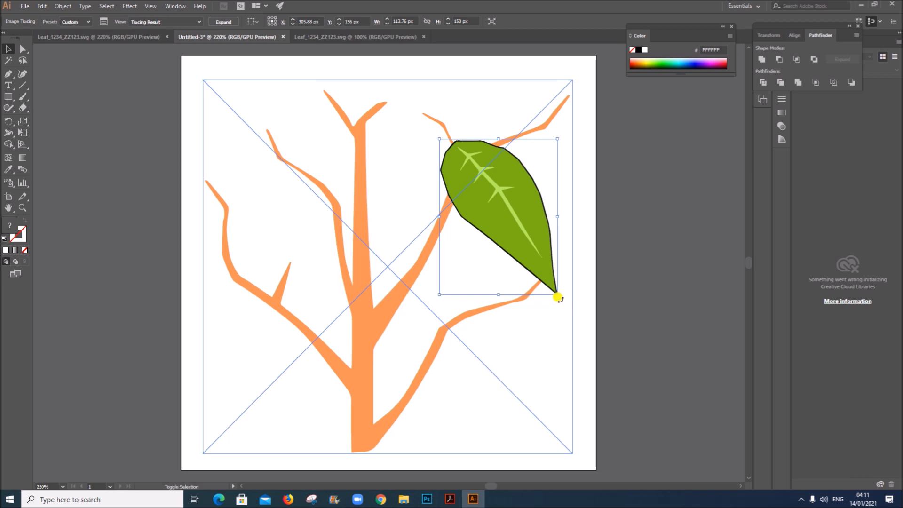
drag(558, 296, 470, 159)
drag(530, 231, 558, 305)
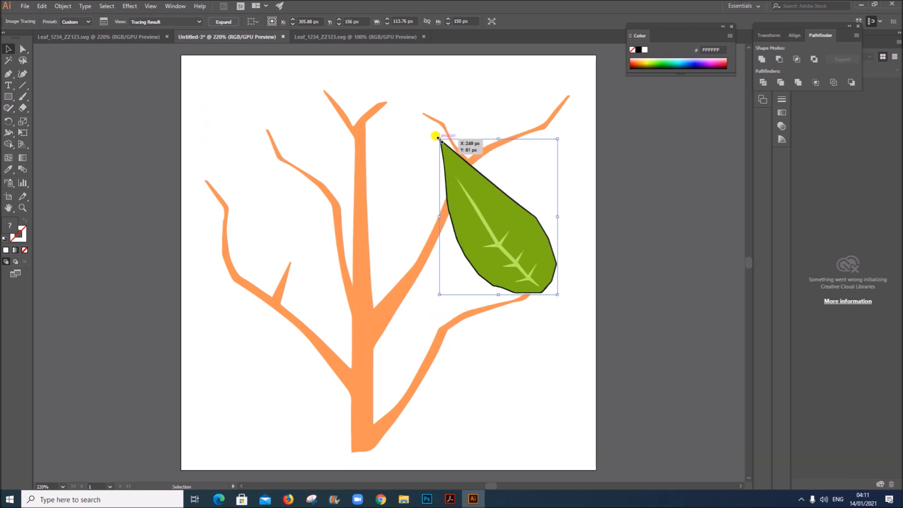
drag(438, 138, 521, 247)
drag(548, 288, 517, 215)
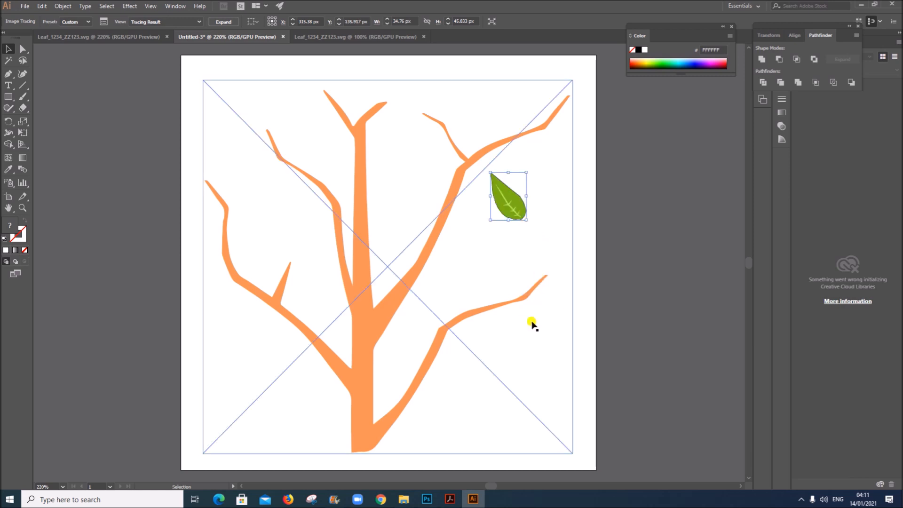
- Arrange the Illustrator and exam paper windows side by side so the whole branches drawing and the sample shrub are both visible
click(875, 4)
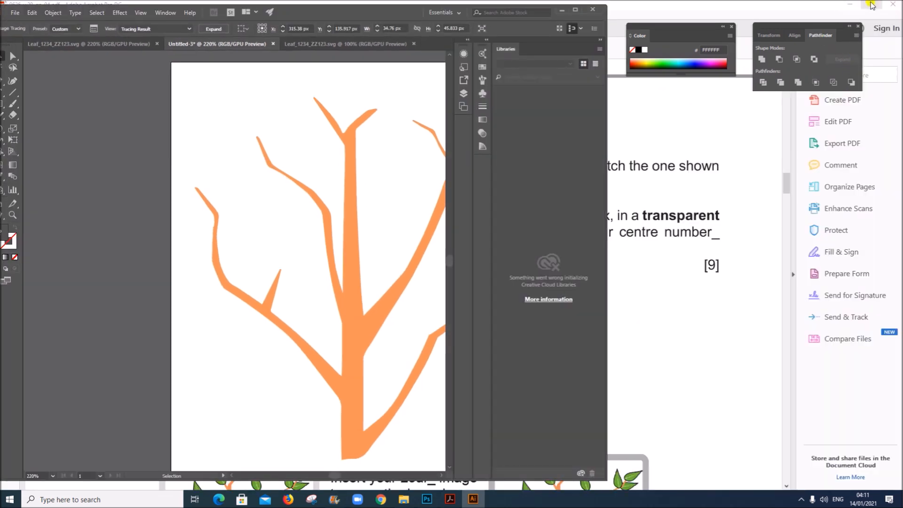
click(873, 4)
drag(415, 22, 686, 17)
click(342, 17)
drag(342, 17, 286, 12)
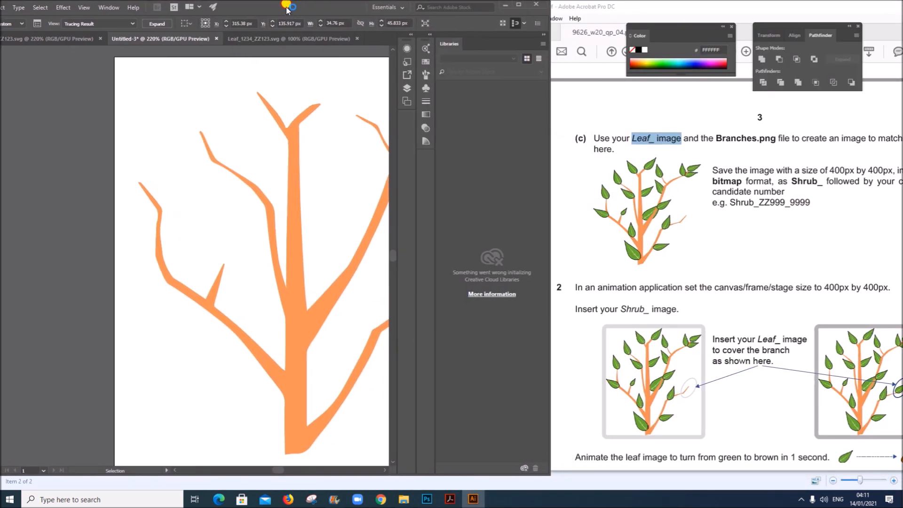
click(384, 472)
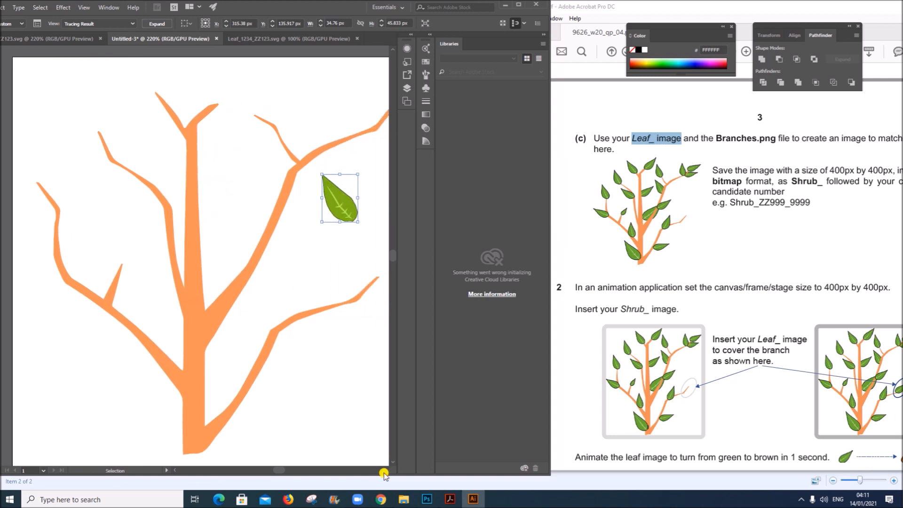
drag(384, 475, 384, 475)
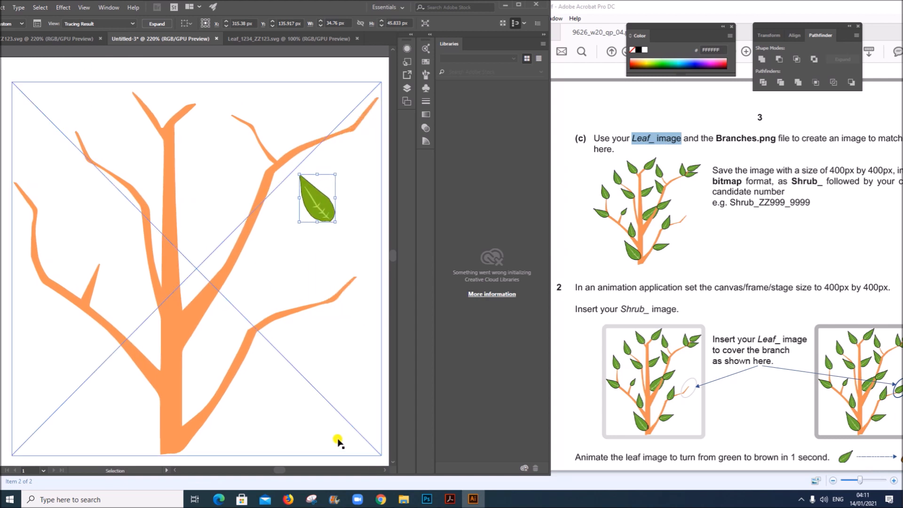
- Place the leaf on the central trunk's upper left tip and a copy on its right tip, rotated to point up and right
drag(319, 210, 147, 116)
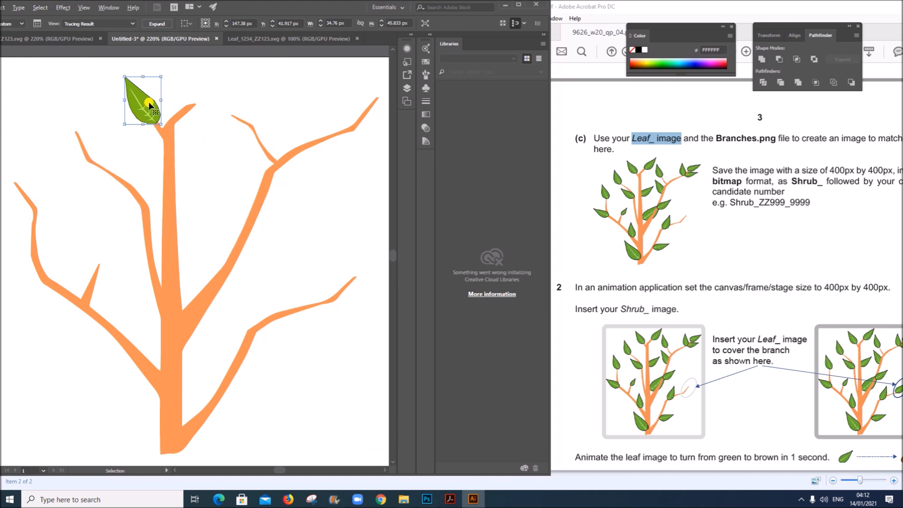
drag(147, 107, 207, 118)
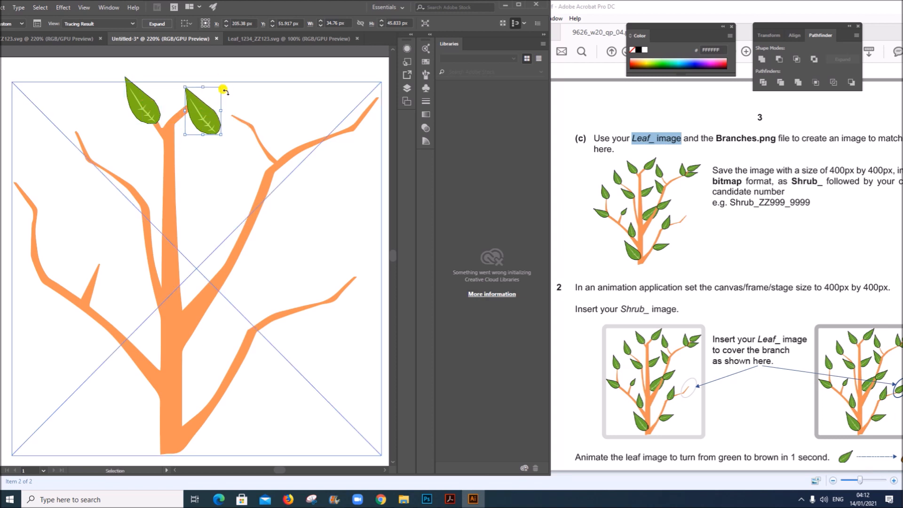
drag(221, 84, 228, 106)
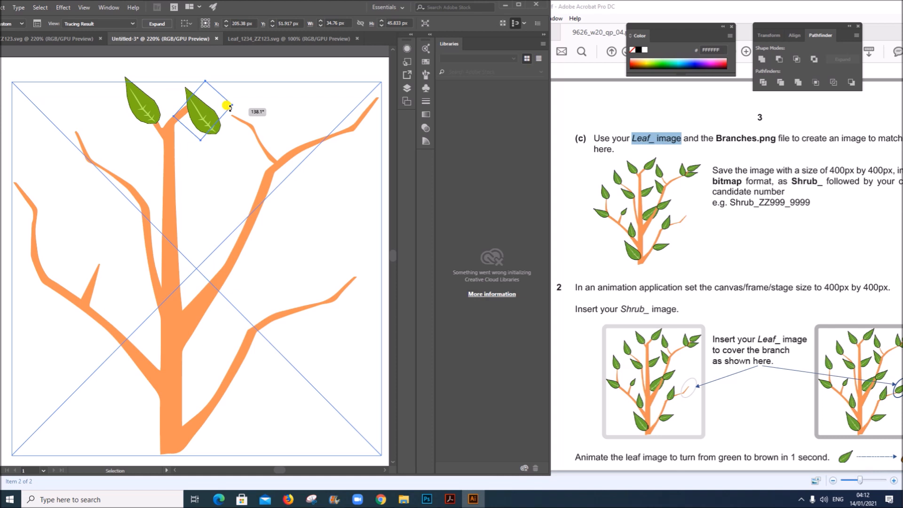
drag(216, 115, 190, 104)
click(254, 97)
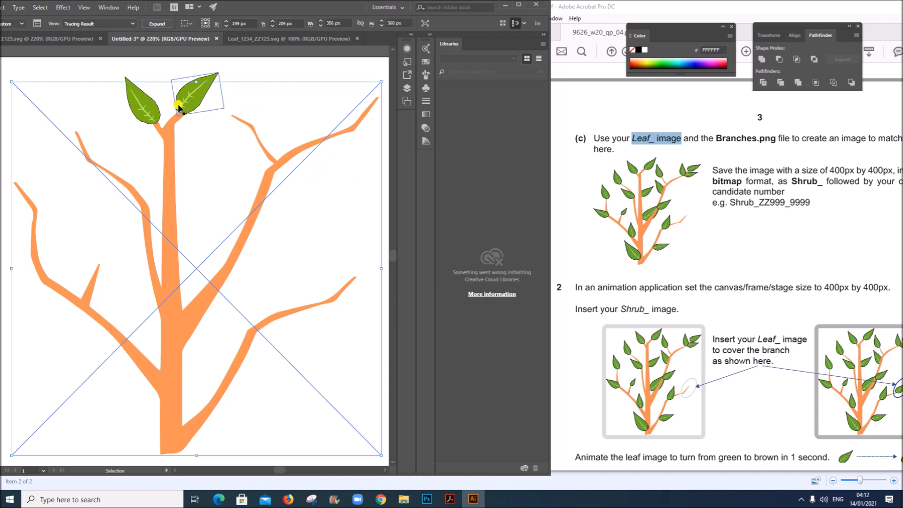
- Place a copy of the trunk's upper left leaf on the neighbouring left branch's tip, rotated slightly more upright
click(156, 109)
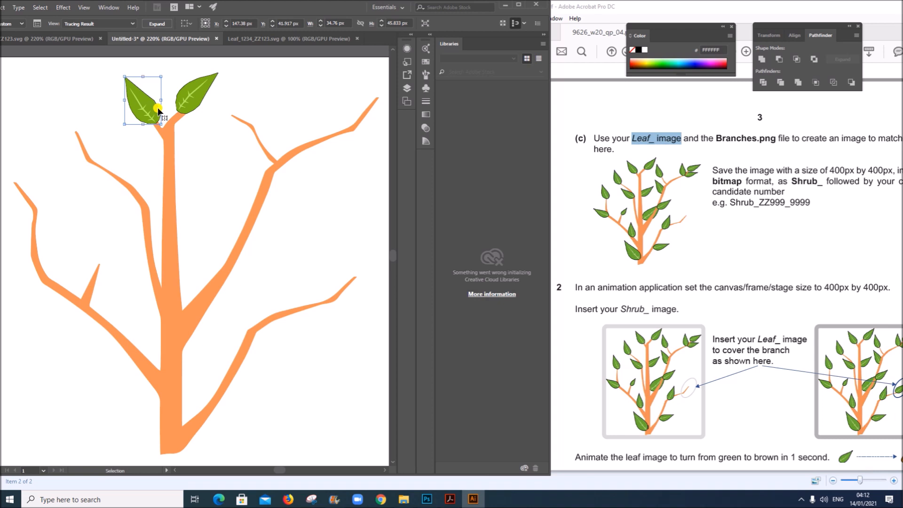
drag(152, 110, 94, 154)
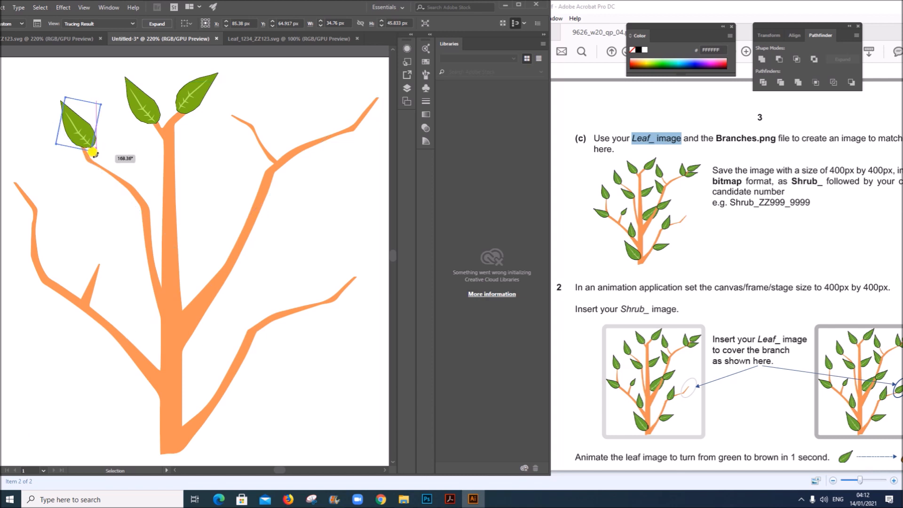
drag(120, 125, 120, 125)
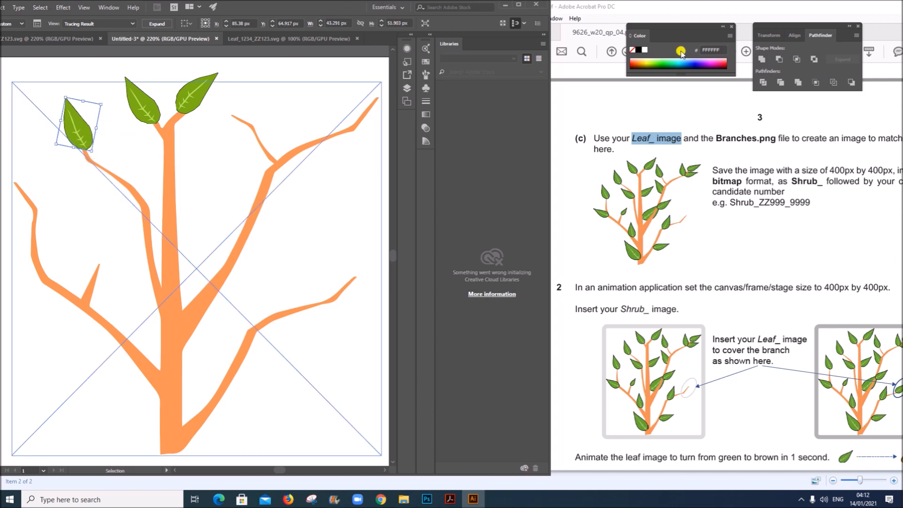
click(331, 65)
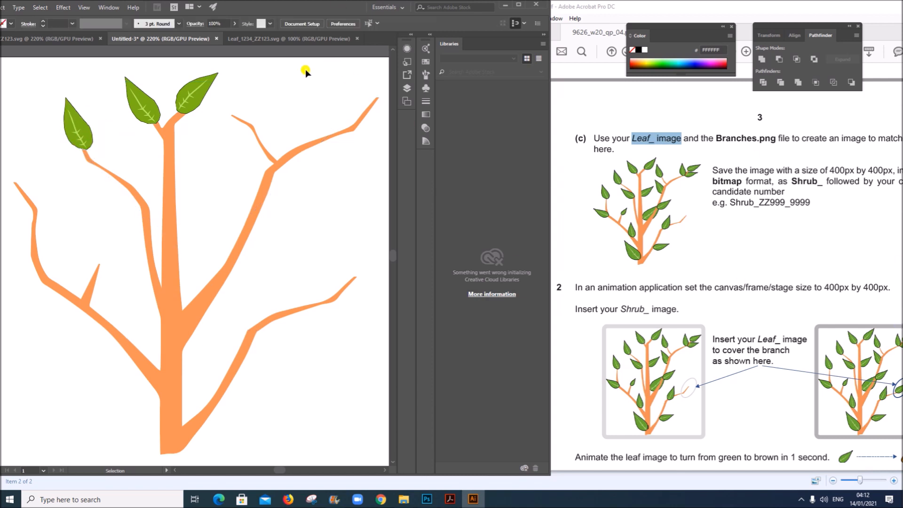
drag(77, 133, 87, 141)
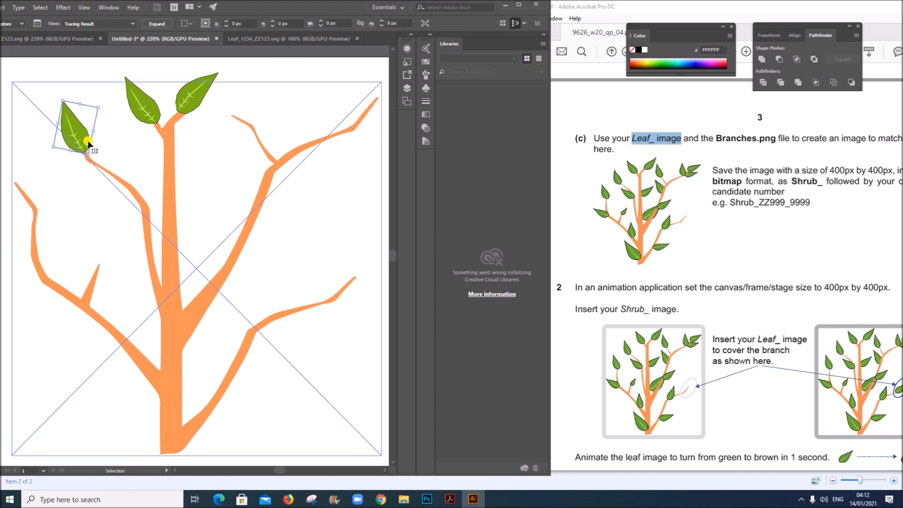
click(302, 72)
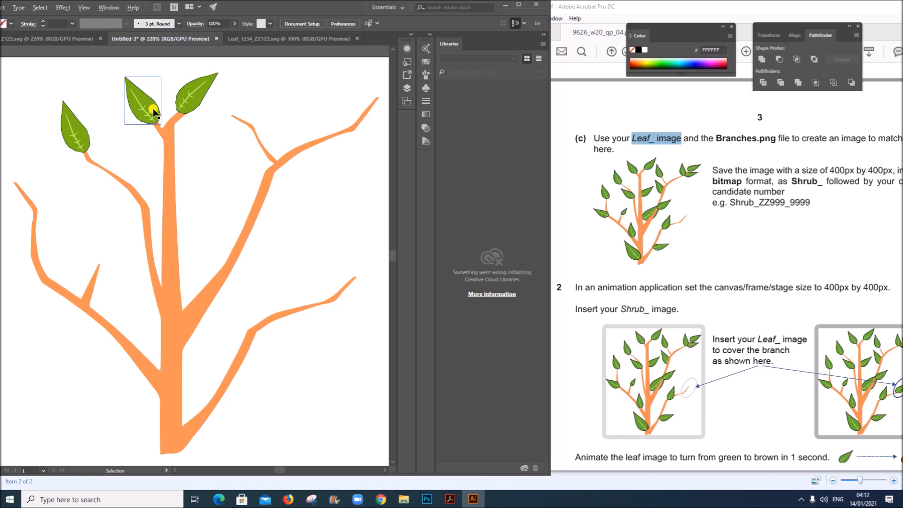
- Add another leaf copy at the bend of the upper left branch, rotated to point left
click(154, 112)
drag(153, 112, 130, 194)
drag(103, 156, 92, 182)
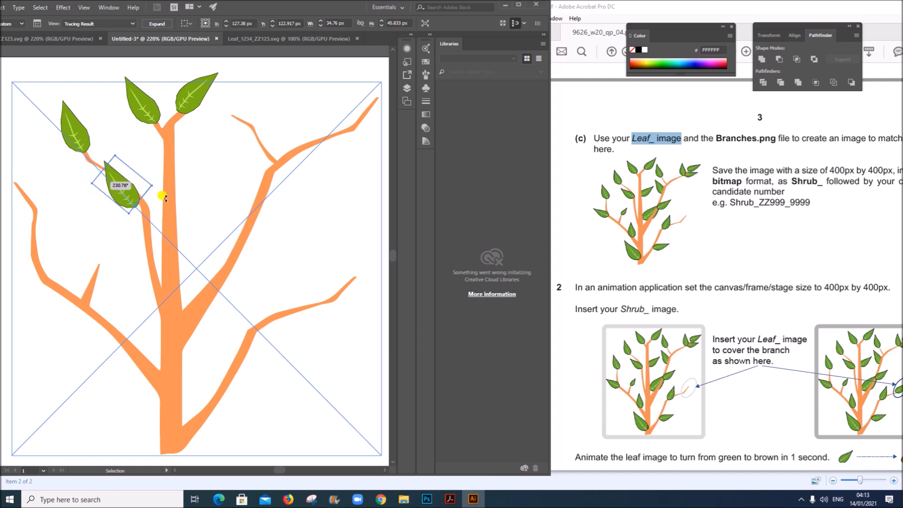
drag(147, 196, 143, 197)
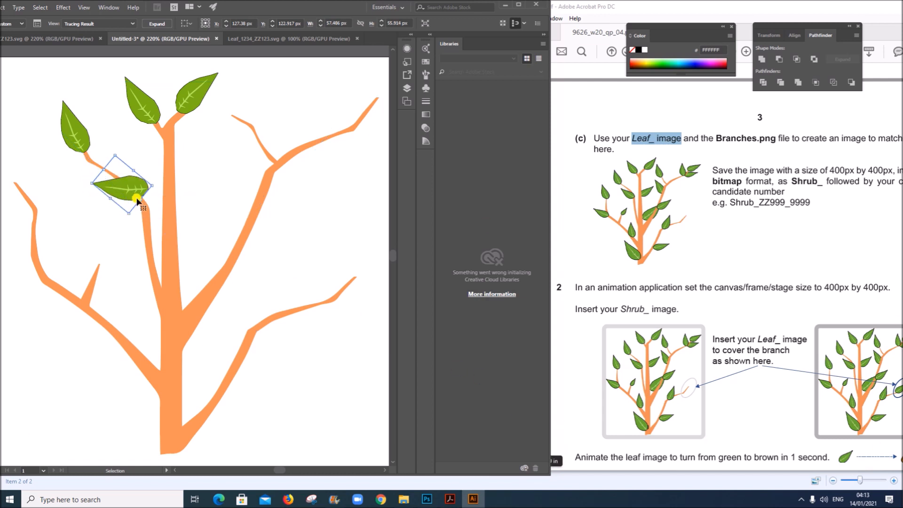
drag(134, 199, 122, 202)
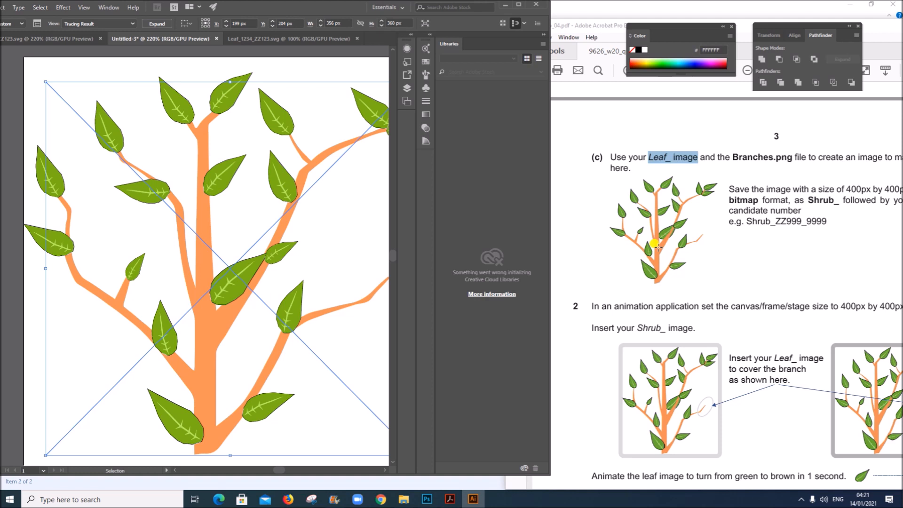
- Send the leaf on the right side of the upper central trunk to the back, behind the branches
click(222, 185)
right_click(222, 185)
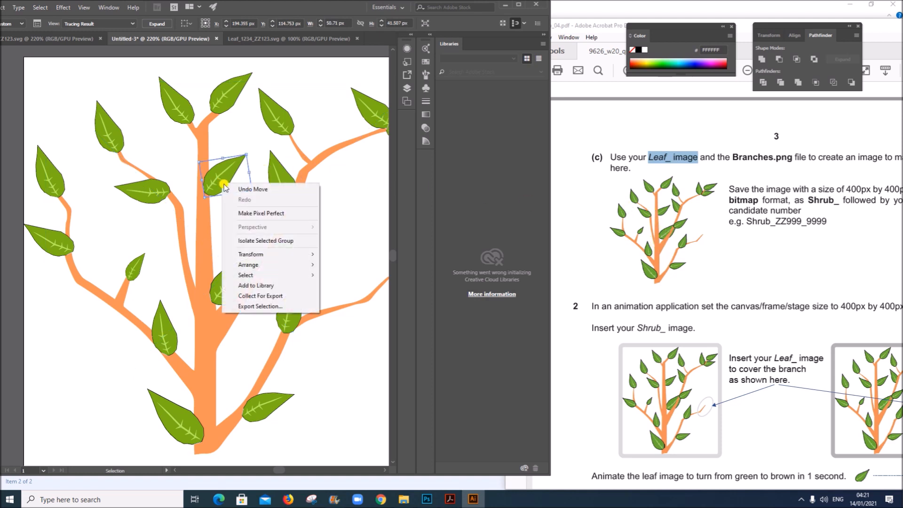
mouse_move(297, 264)
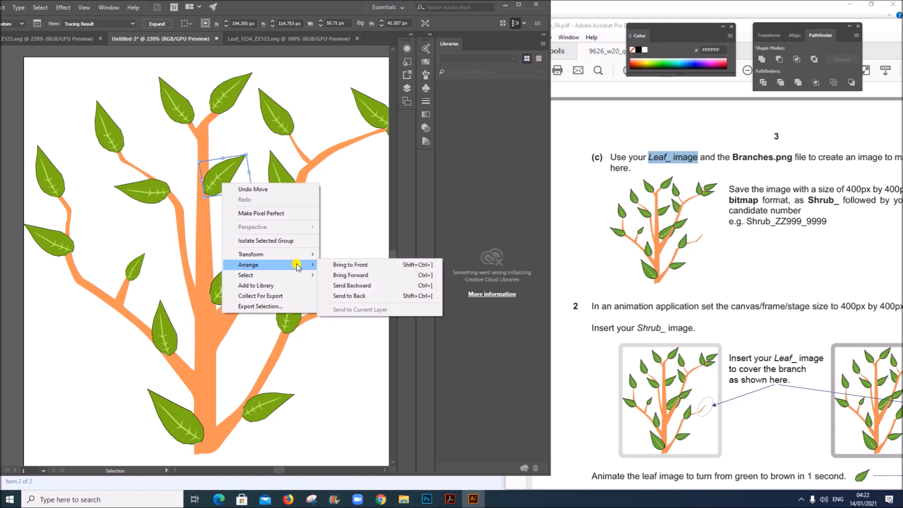
click(346, 296)
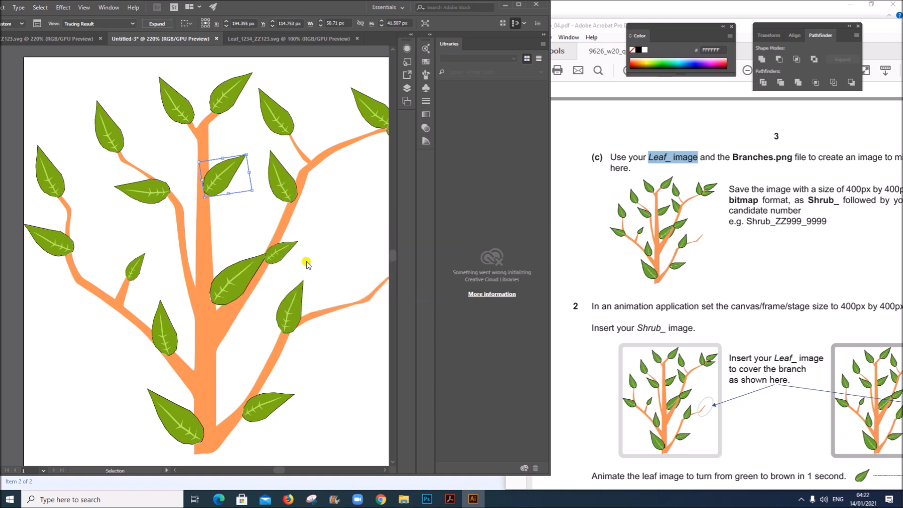
click(342, 197)
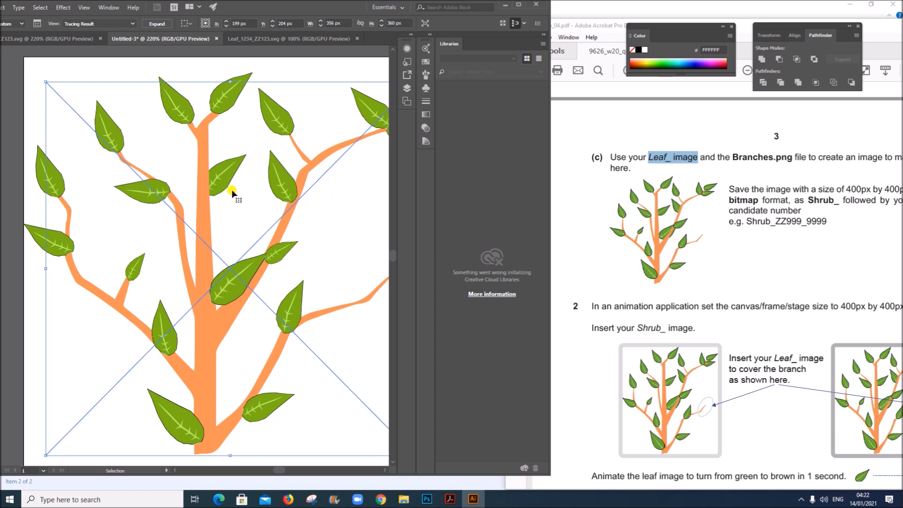
- Send the large leaf in the fork between the trunk and right main branch to the back
click(228, 285)
right_click(227, 285)
mouse_move(296, 367)
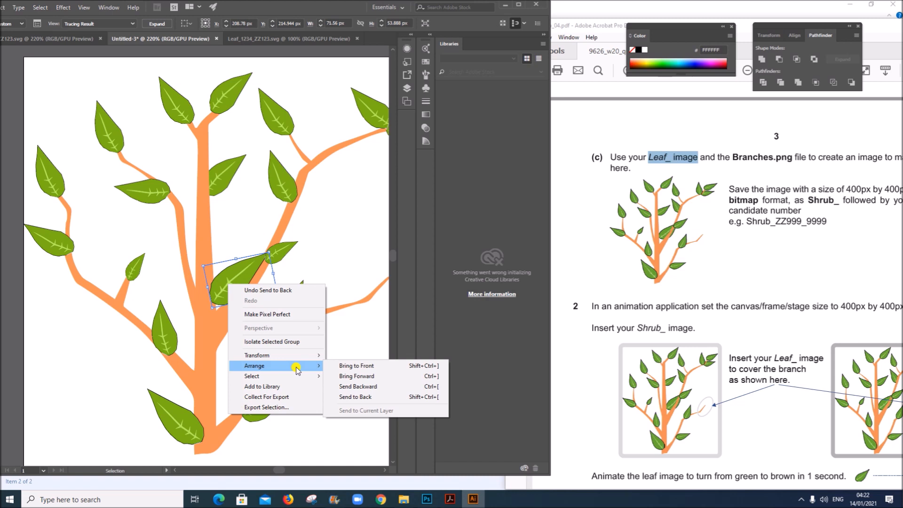
click(364, 397)
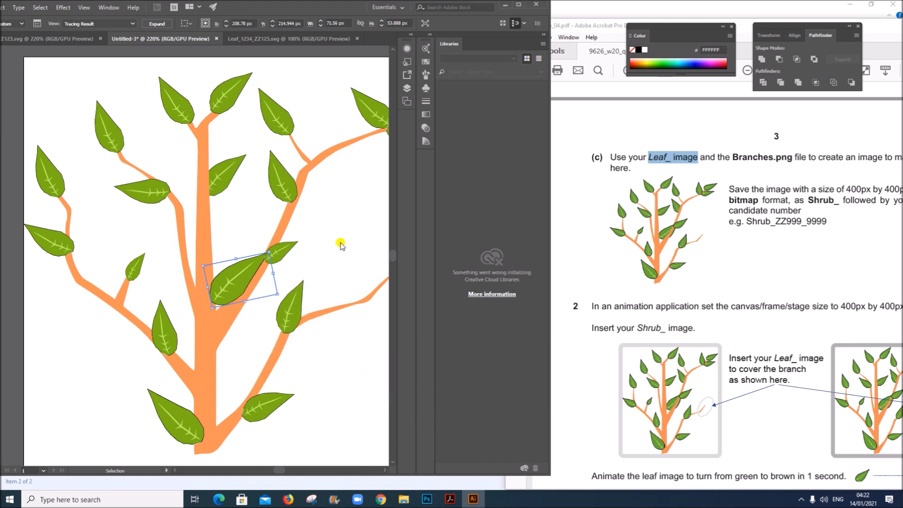
click(341, 244)
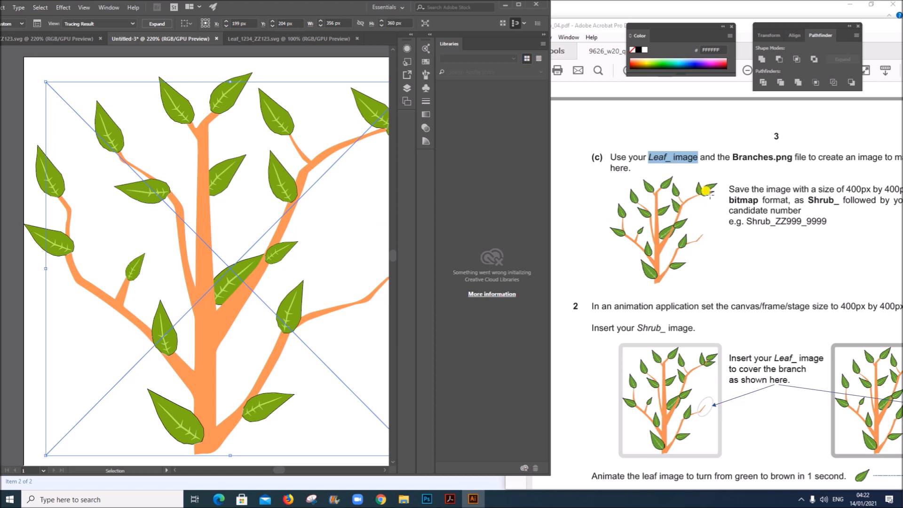
- Send the lowest leaf of the three-leaf cluster on the upper right branch tip to the back
click(385, 470)
click(385, 470)
click(385, 470)
click(385, 471)
click(362, 128)
right_click(360, 132)
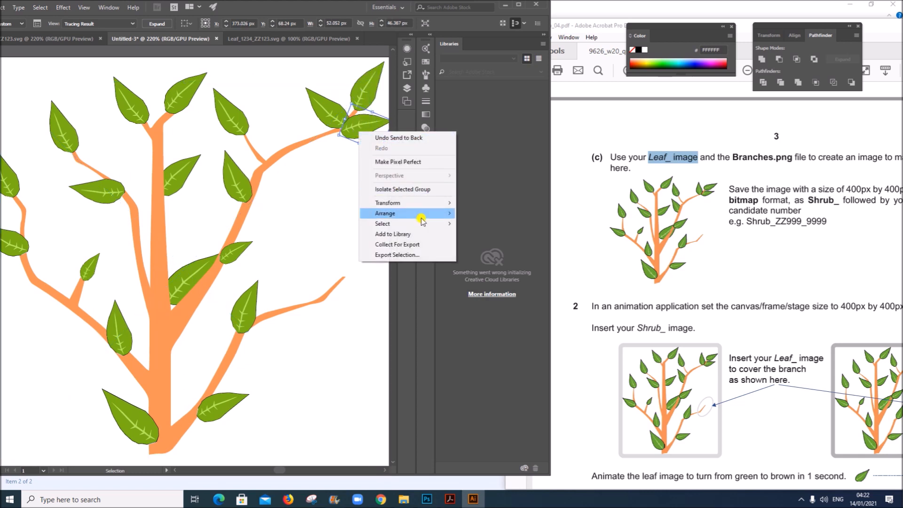
mouse_move(422, 221)
click(480, 244)
click(370, 225)
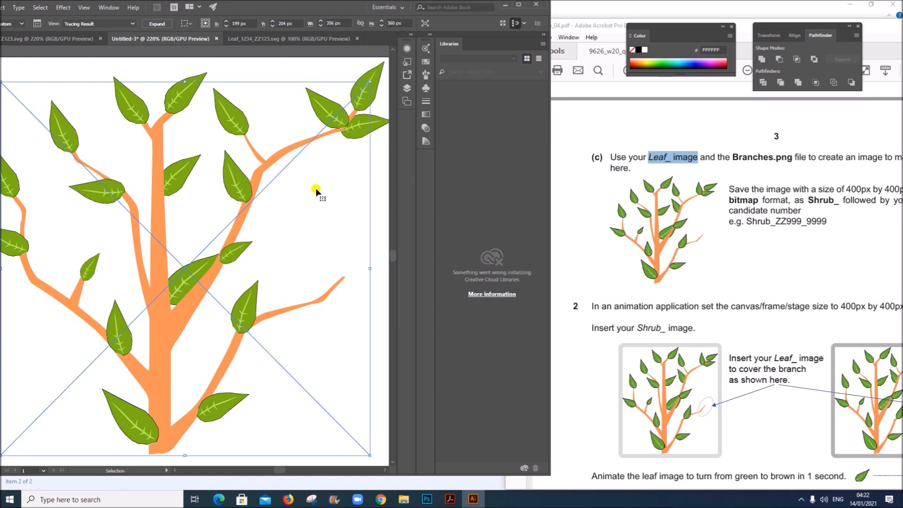
- Send the leaf on the left side of the right main branch, just below its upper fork, to the back
click(244, 181)
right_click(244, 180)
mouse_move(301, 260)
click(382, 291)
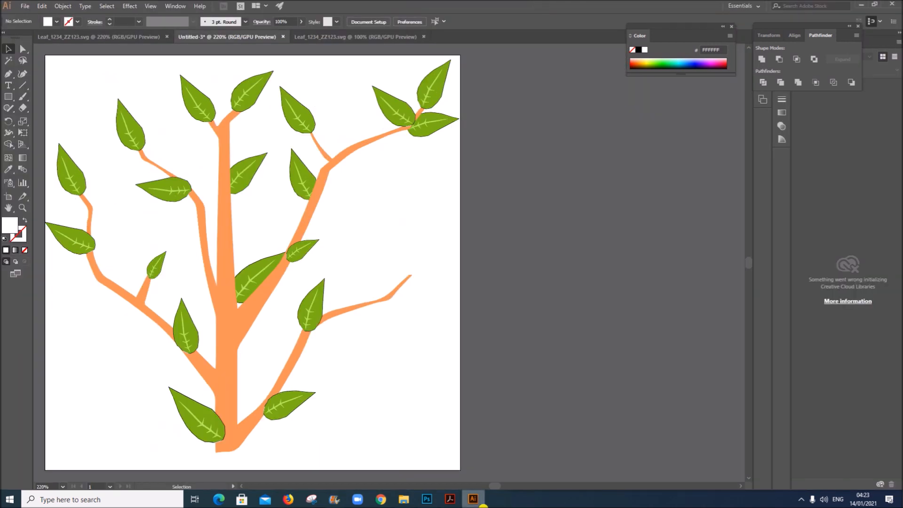
- Compare the shrub with the exam paper's sample picture and saving instructions, then return to Illustrator
click(450, 499)
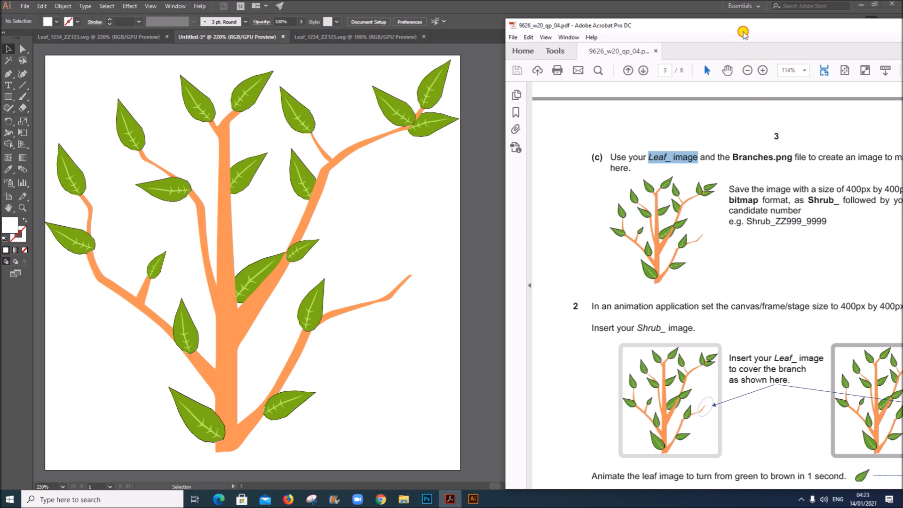
drag(740, 25, 541, 7)
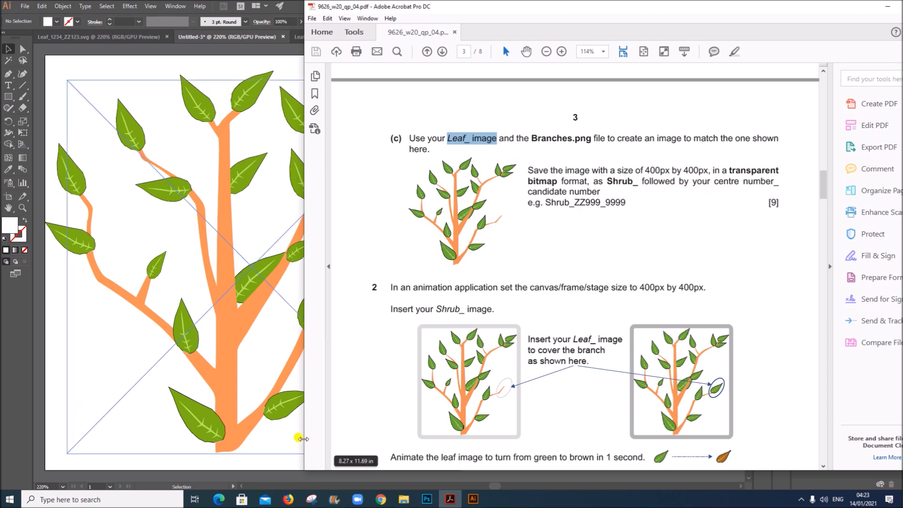
click(102, 465)
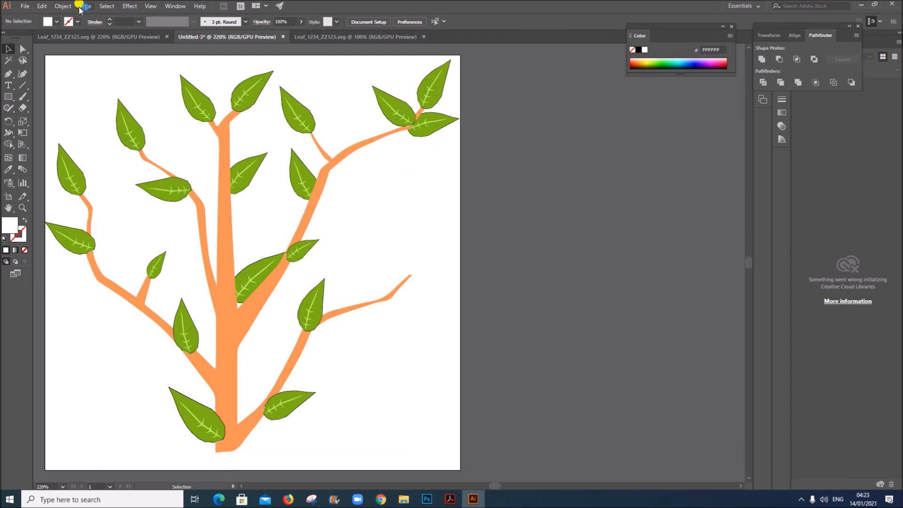
- Export the shrub as a PNG named Shrub_1234_ZZ123 in the Examination folder, at Screen (72 ppi) with a transparent background
click(27, 6)
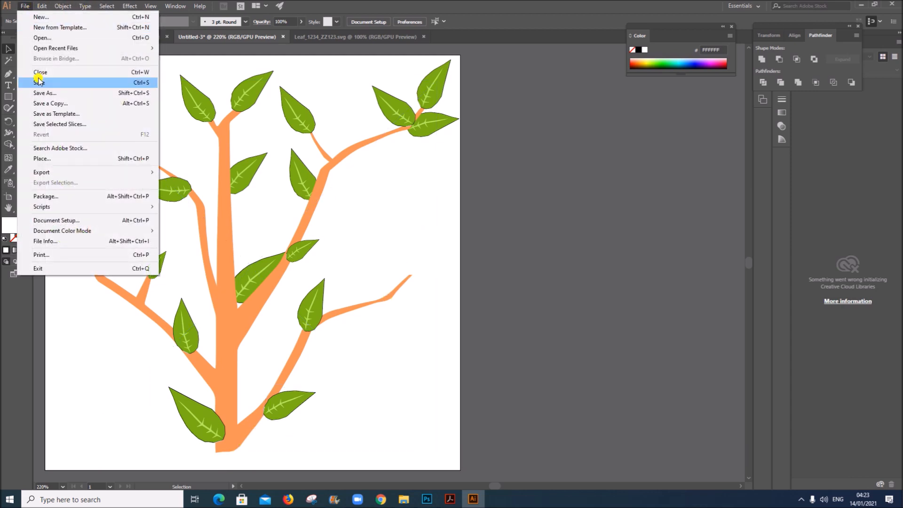
mouse_move(66, 173)
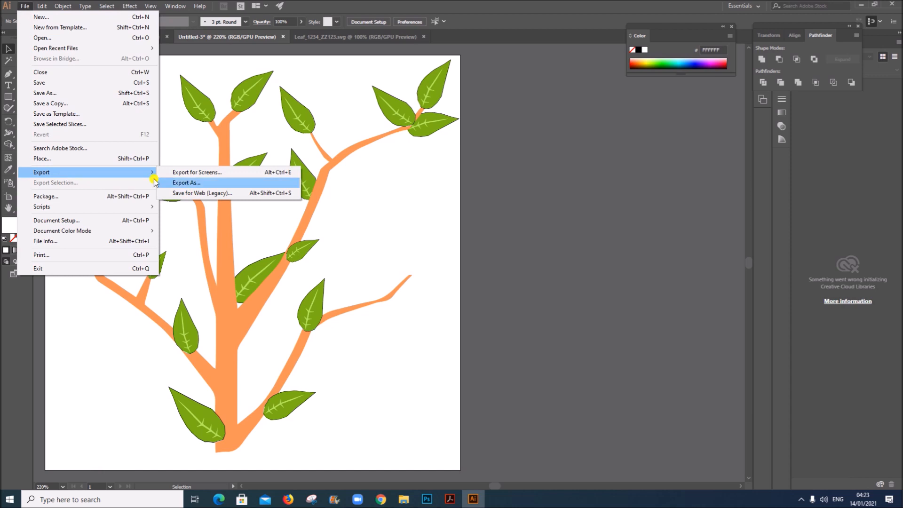
click(212, 184)
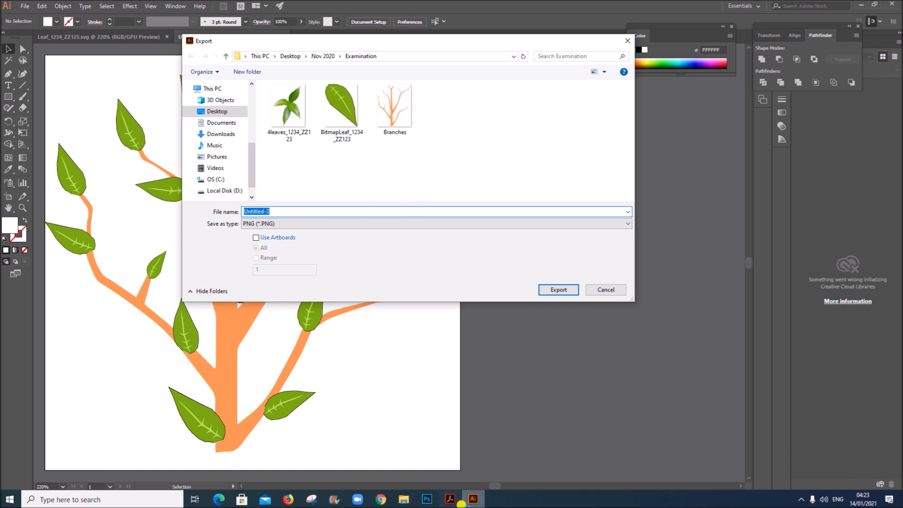
click(450, 498)
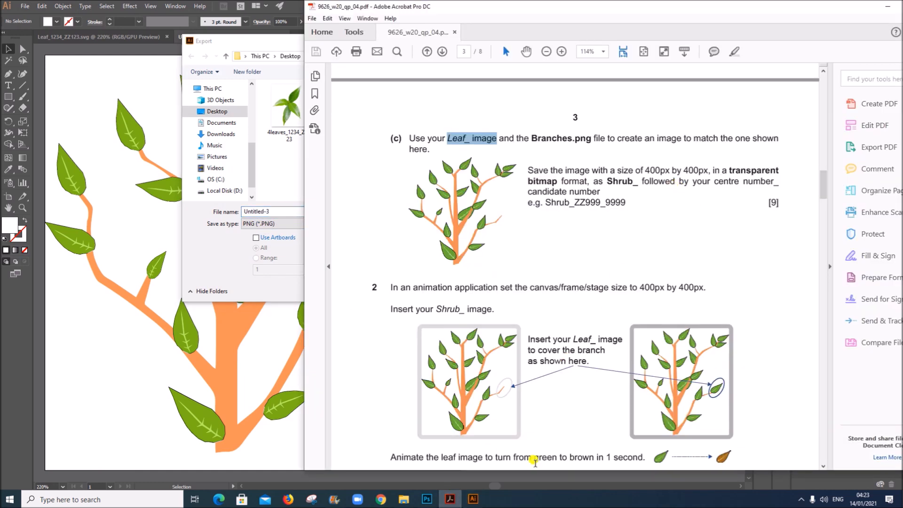
click(473, 498)
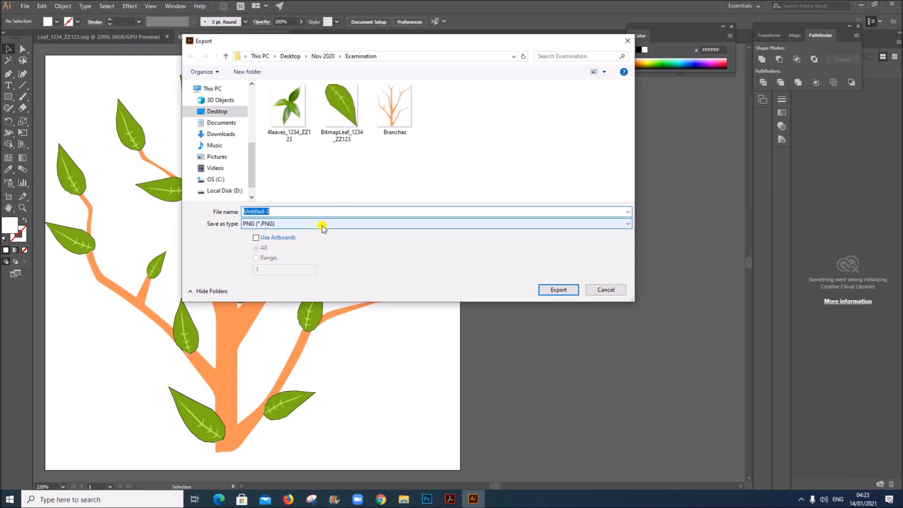
text(Shrub_1234_ZZ123)
click(547, 289)
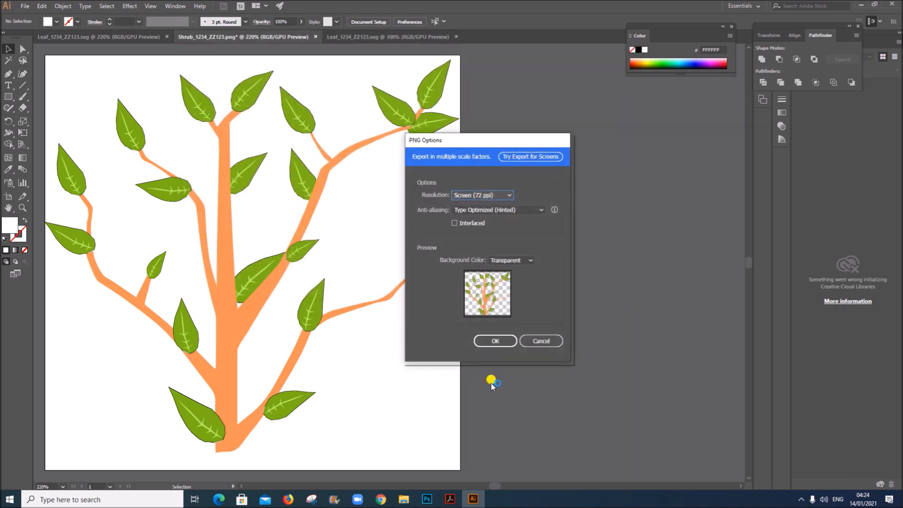
click(500, 337)
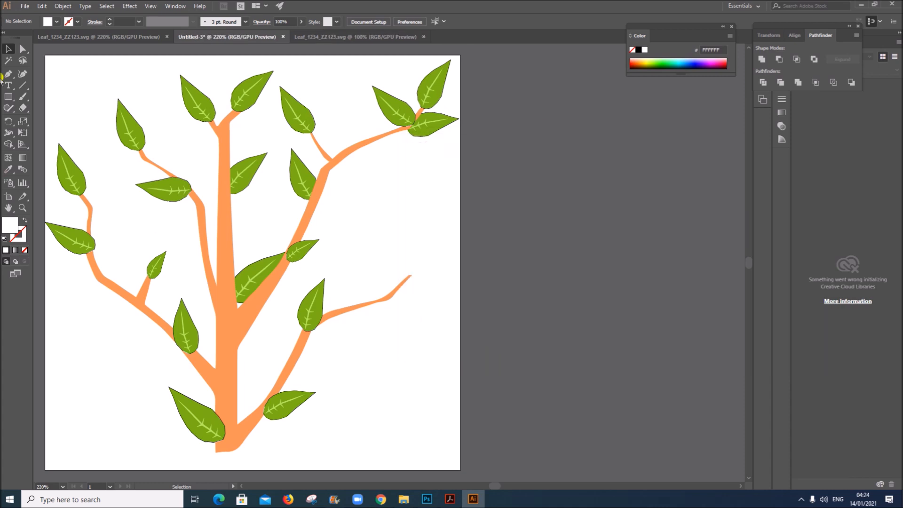
- Read question 2 in the exam paper, highlighting the canvas size requirement and the Shrub_ image to insert
click(453, 498)
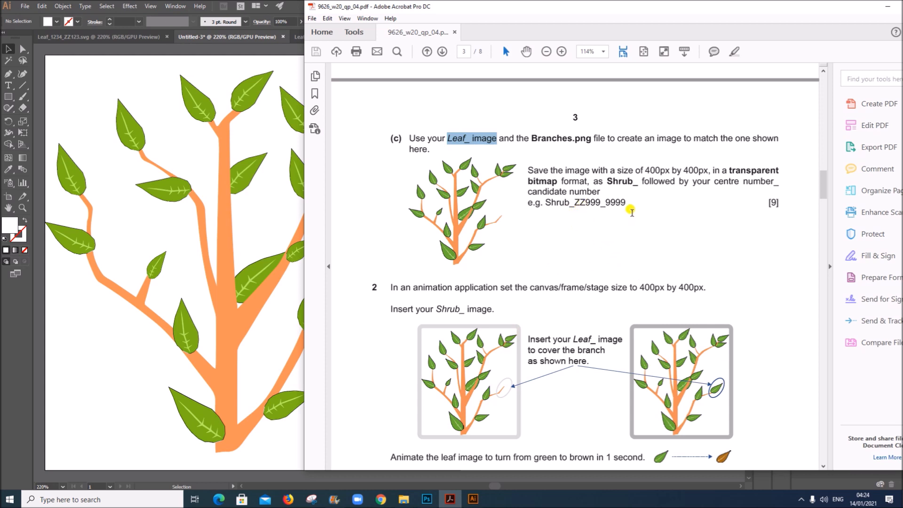
key(ctrl+F10)
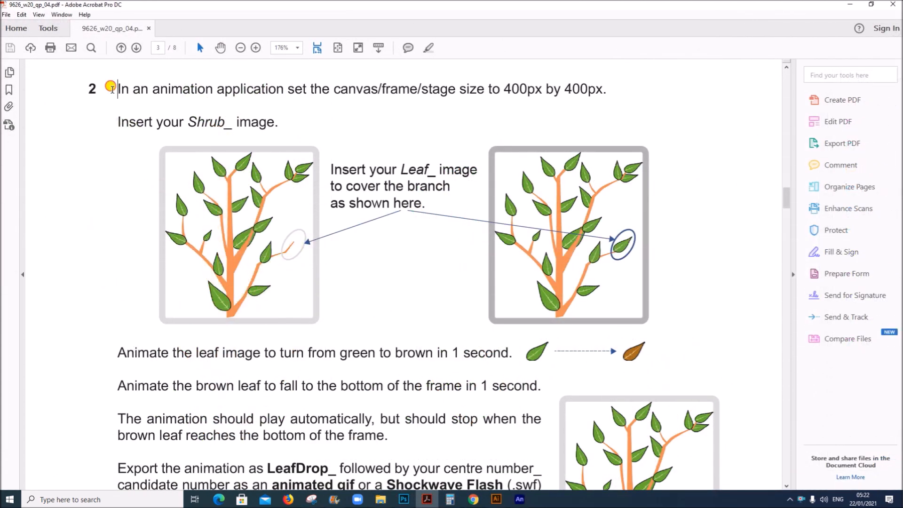
drag(118, 89, 598, 99)
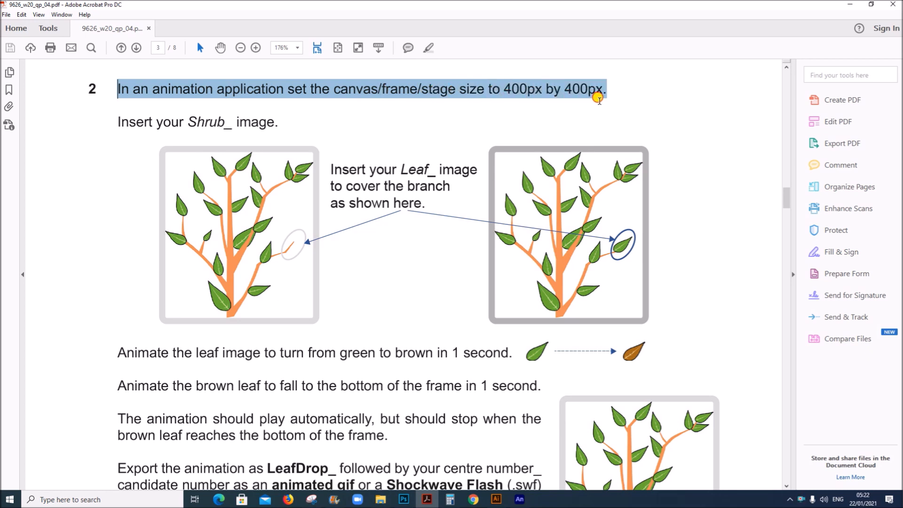
drag(188, 122, 275, 123)
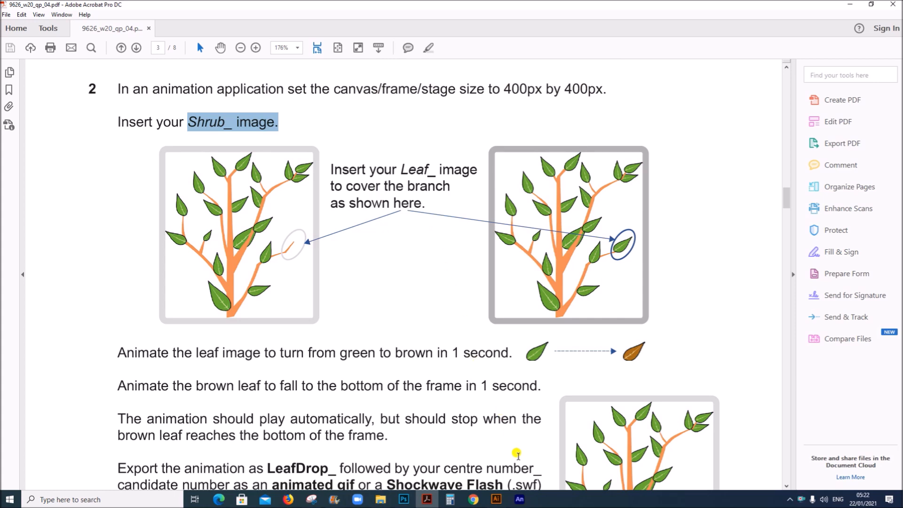
- Switch to Animate and create a 400 by 400 px HTML5 Canvas document at 30 fps
click(521, 499)
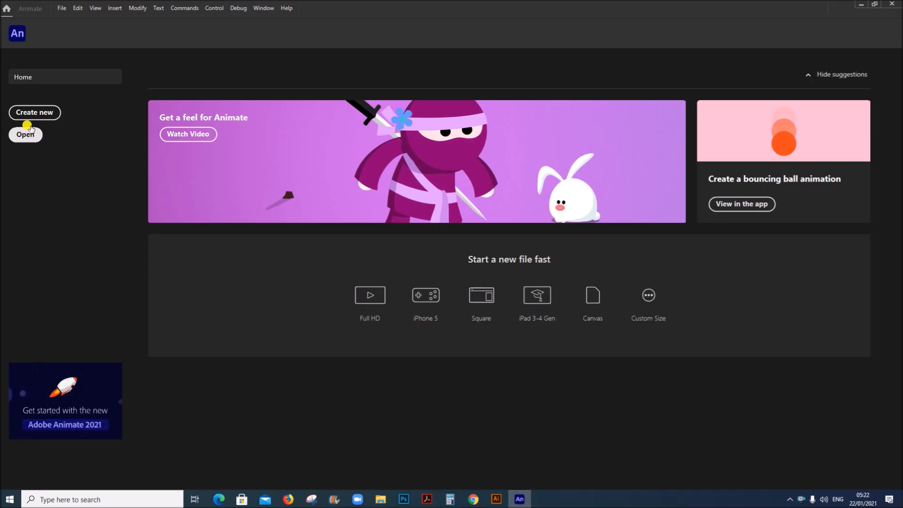
click(32, 113)
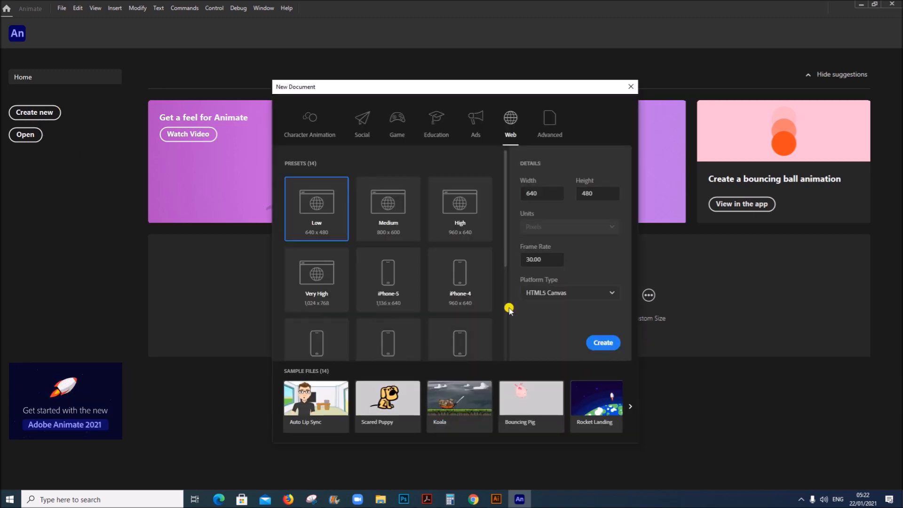
drag(544, 193, 520, 193)
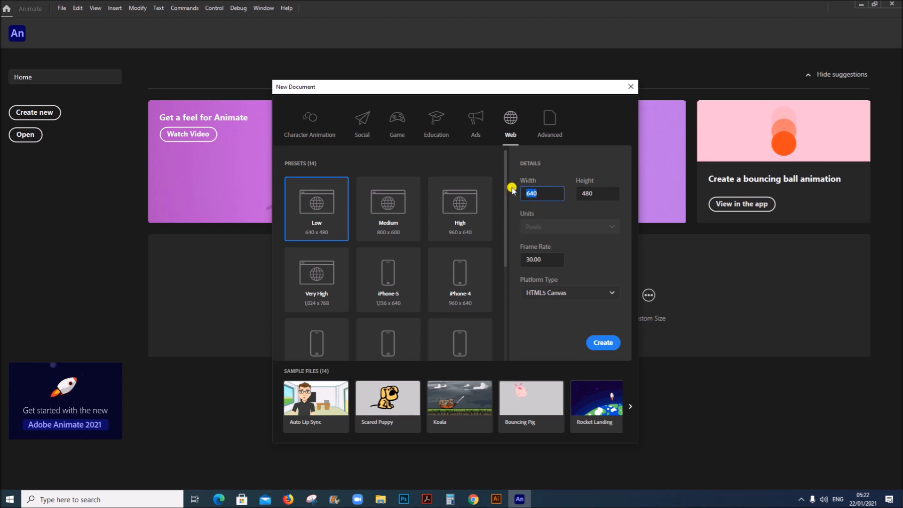
drag(595, 194, 566, 197)
text(400)
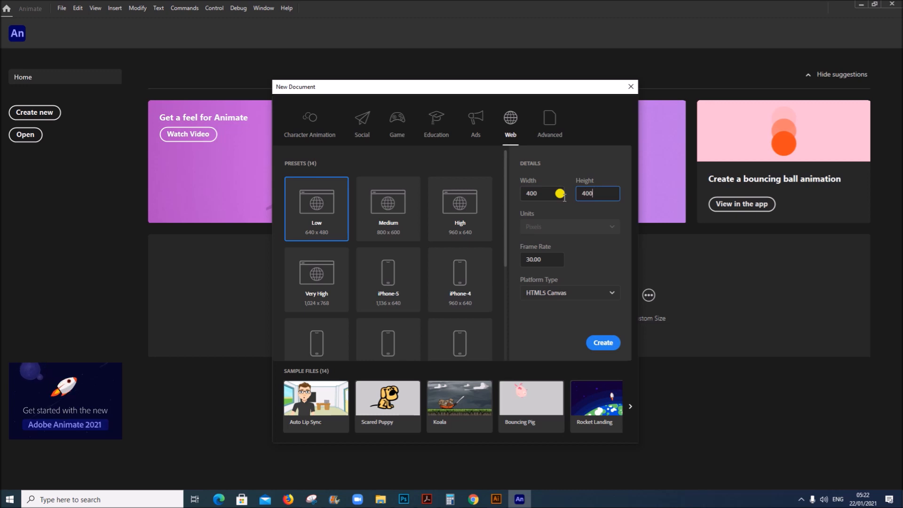
drag(535, 259, 520, 258)
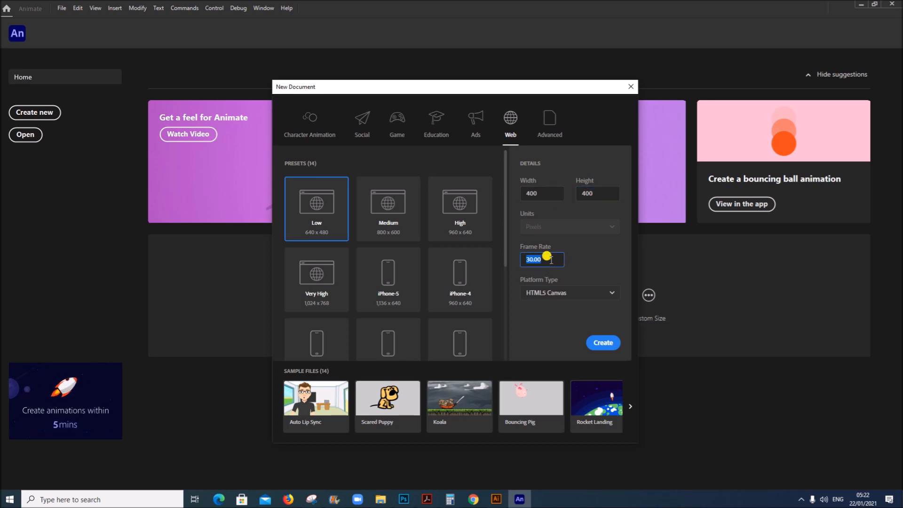
click(599, 344)
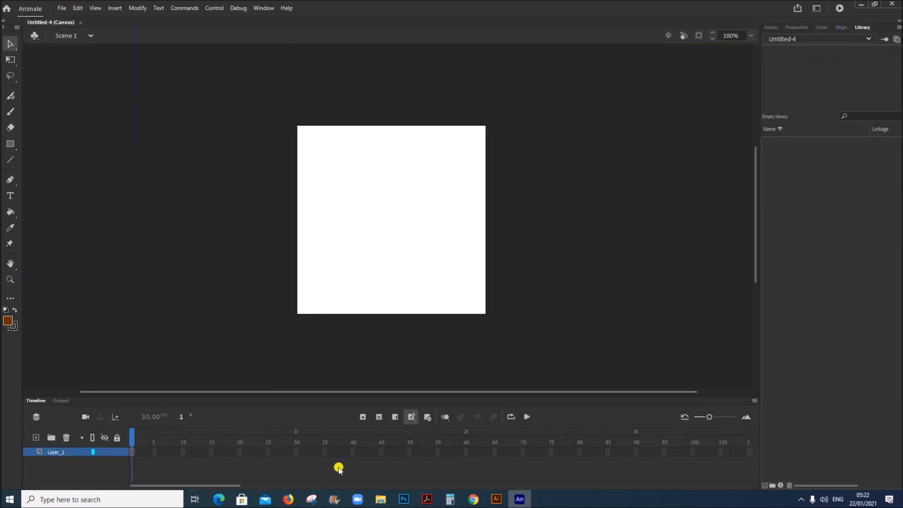
- Insert the Shrub_1234_ZZ123 image from the Examination folder and position it with the trunk's base on the stage's bottom edge
click(381, 501)
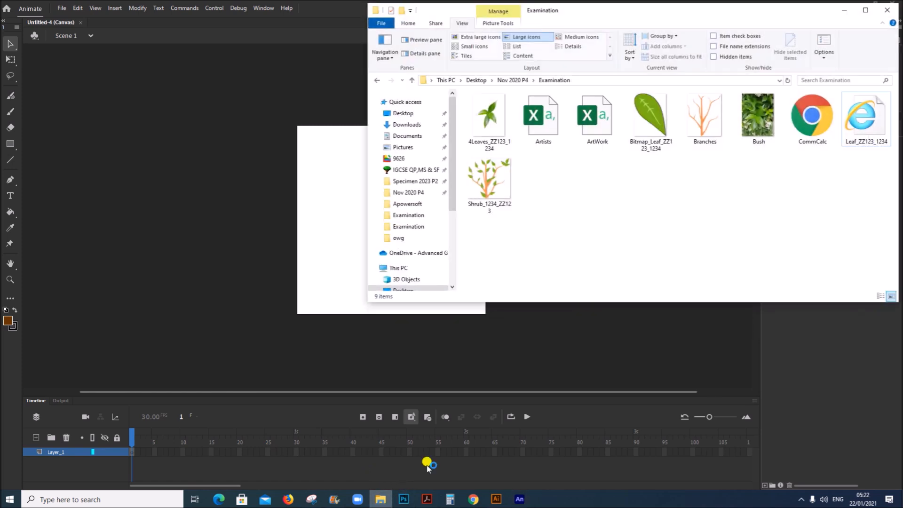
drag(563, 15, 681, 29)
click(610, 196)
drag(608, 198, 464, 269)
click(544, 339)
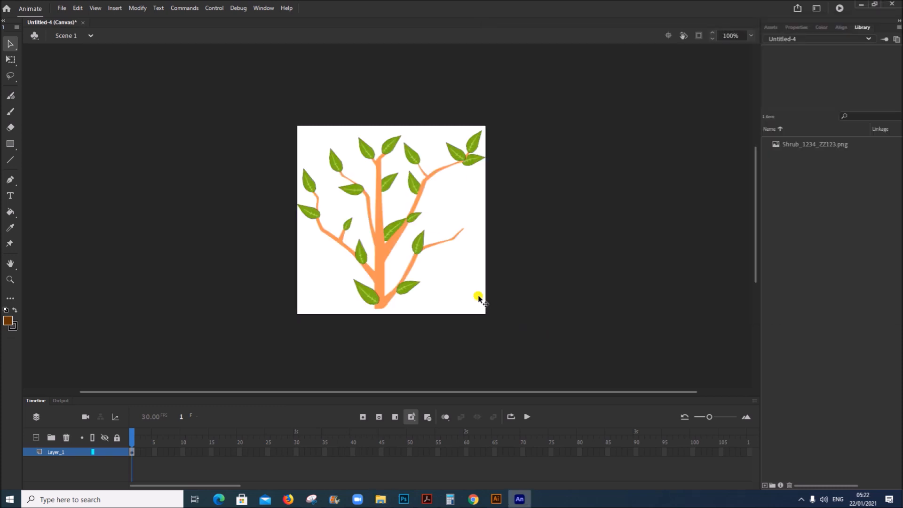
drag(379, 258, 385, 262)
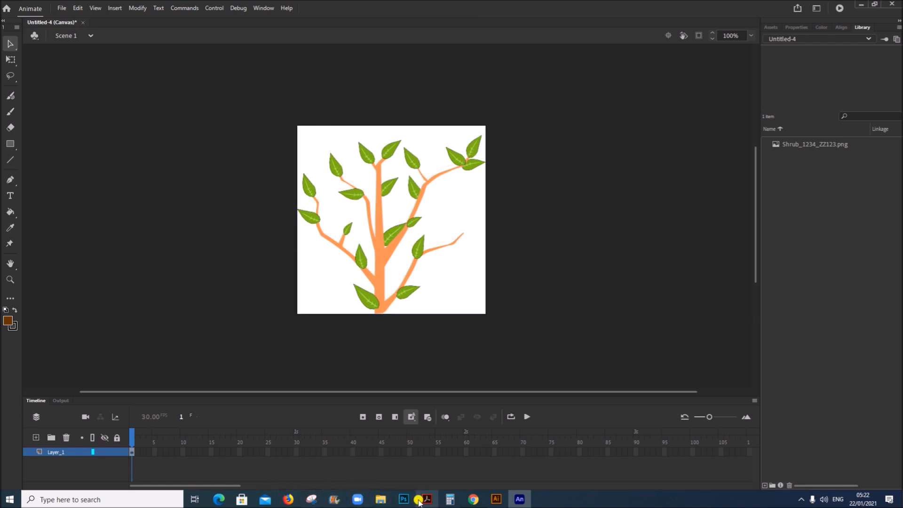
- Add a new layer and import Leaf_ZZ123_1234 from the Examination folder into it, with all paths in the same layer and frame
click(36, 441)
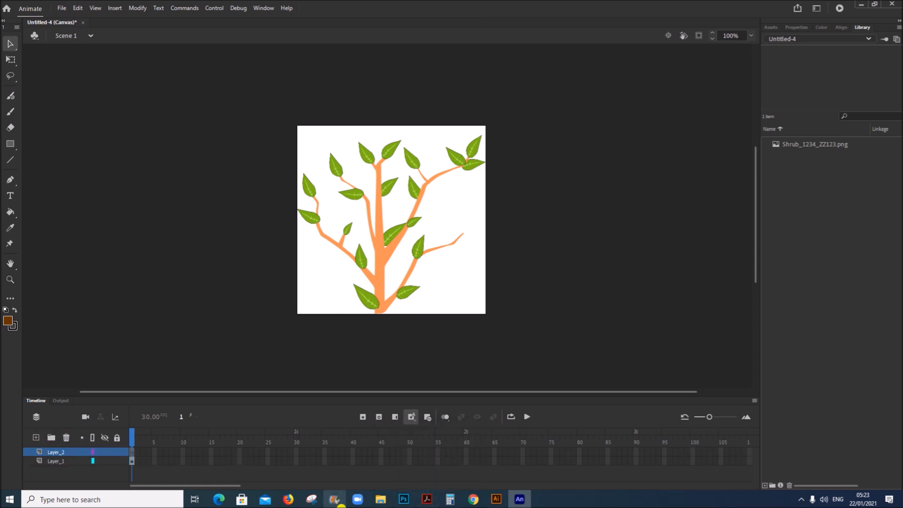
click(380, 499)
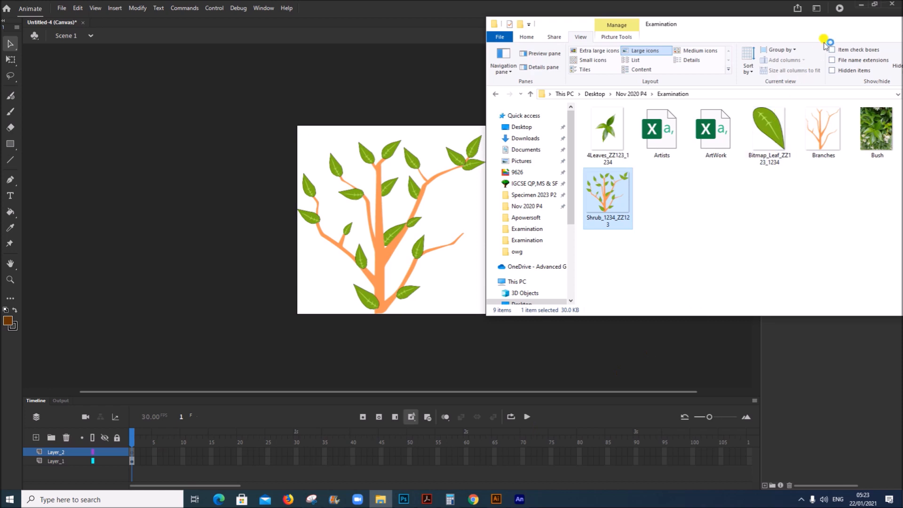
drag(752, 22, 477, 223)
click(717, 327)
drag(716, 327, 620, 169)
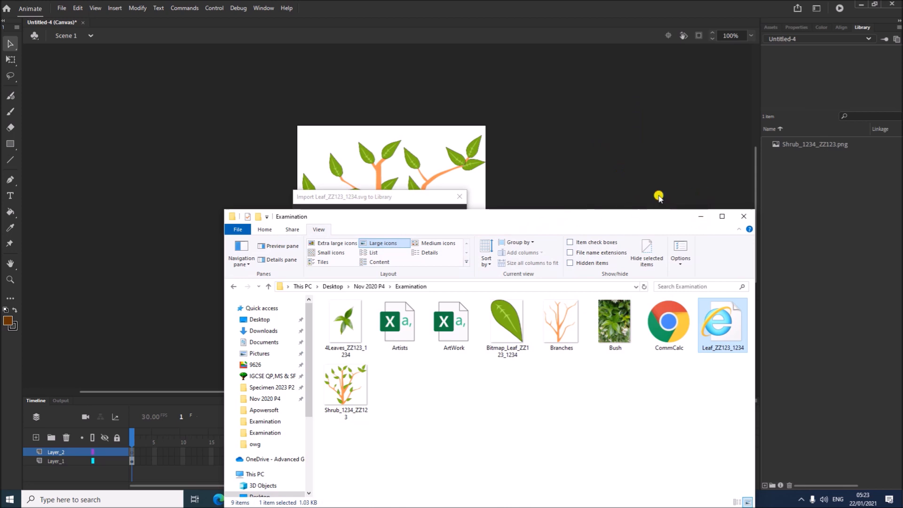
click(338, 197)
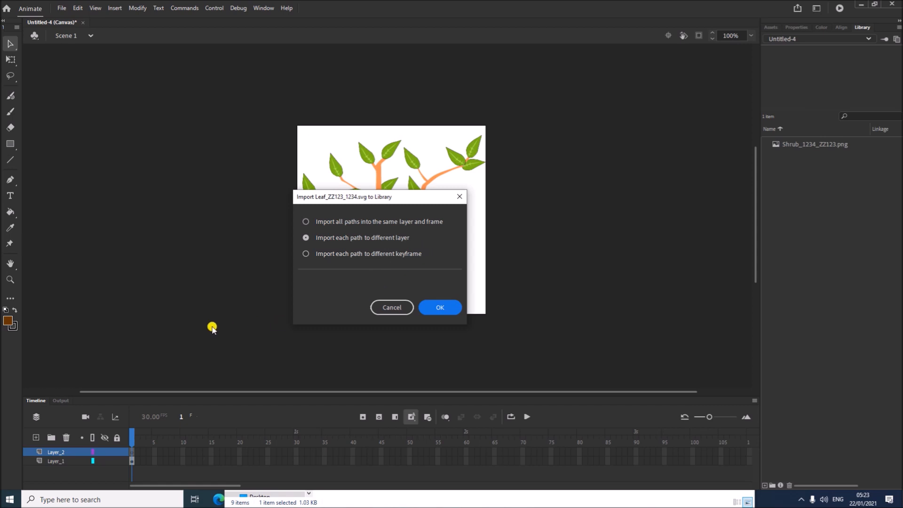
click(306, 221)
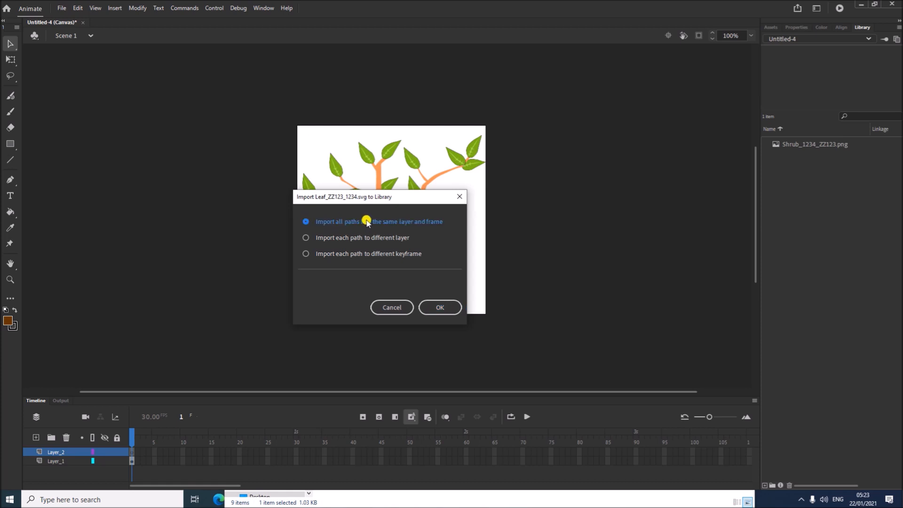
drag(394, 199, 585, 190)
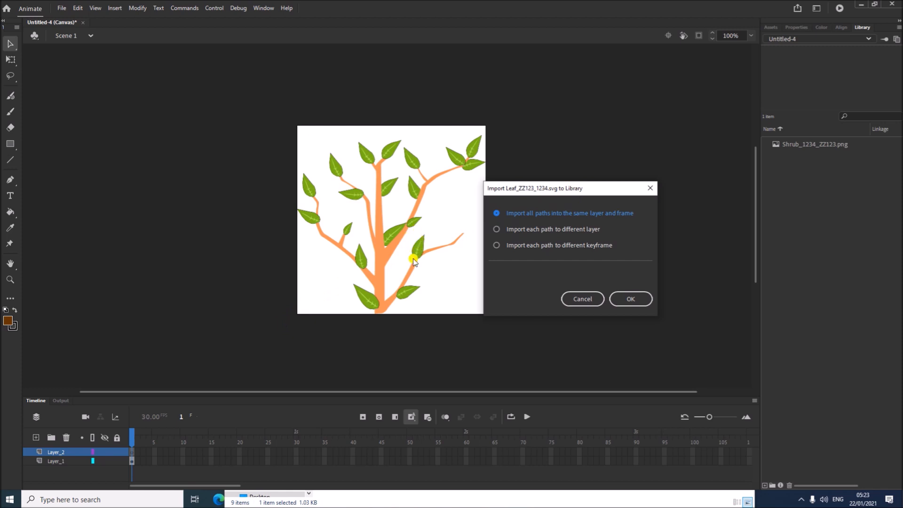
click(630, 298)
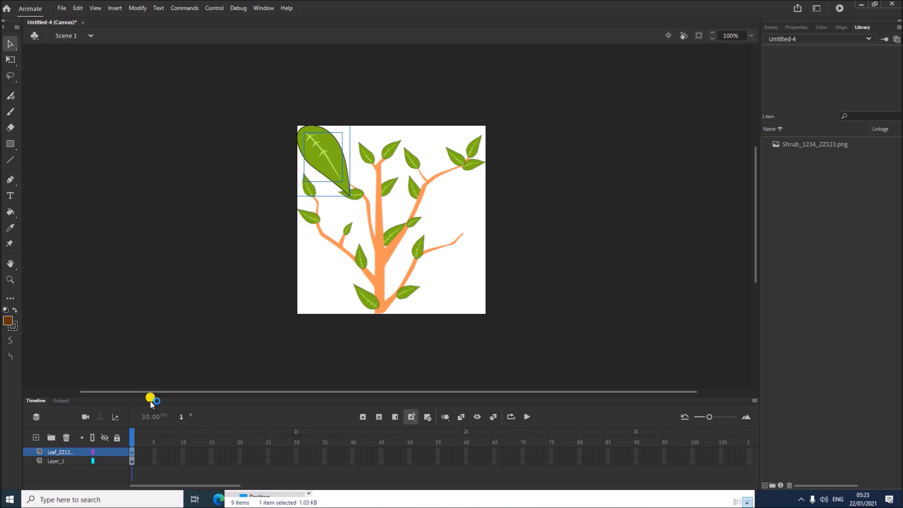
- Rotate the imported leaf to point up and right, shrink it to match the other leaves, and place it over the bare branch tip
drag(325, 171, 524, 244)
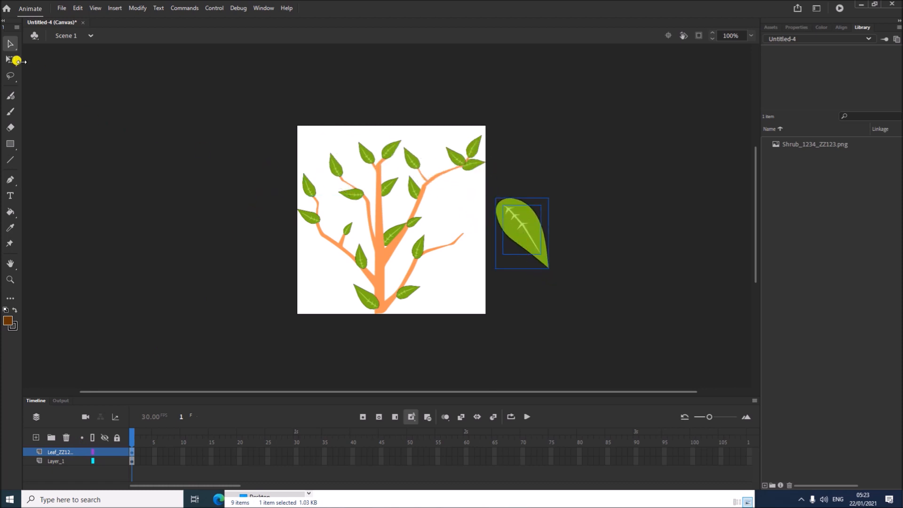
click(11, 61)
drag(550, 274, 561, 196)
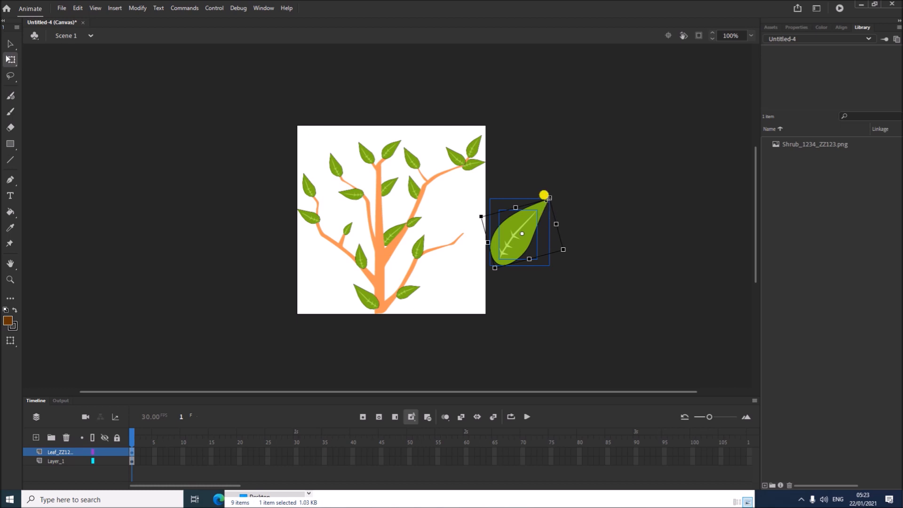
drag(543, 194, 531, 216)
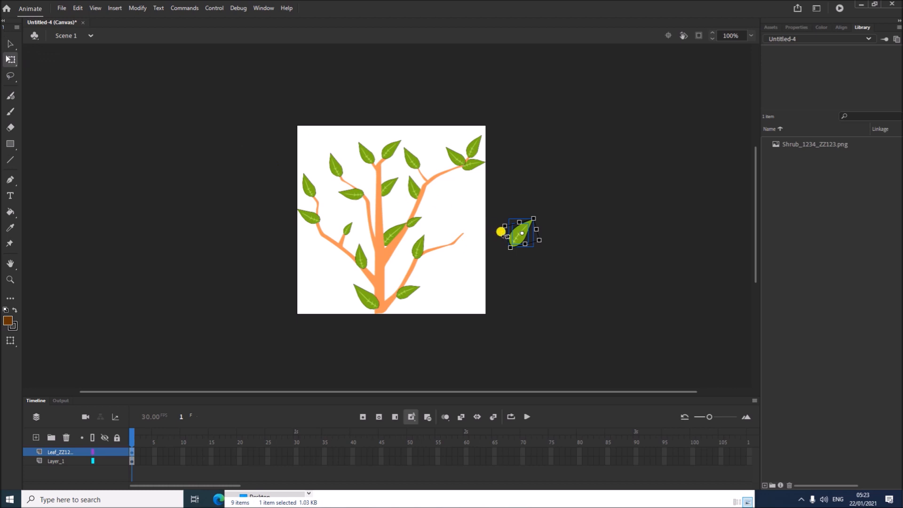
drag(512, 238, 457, 232)
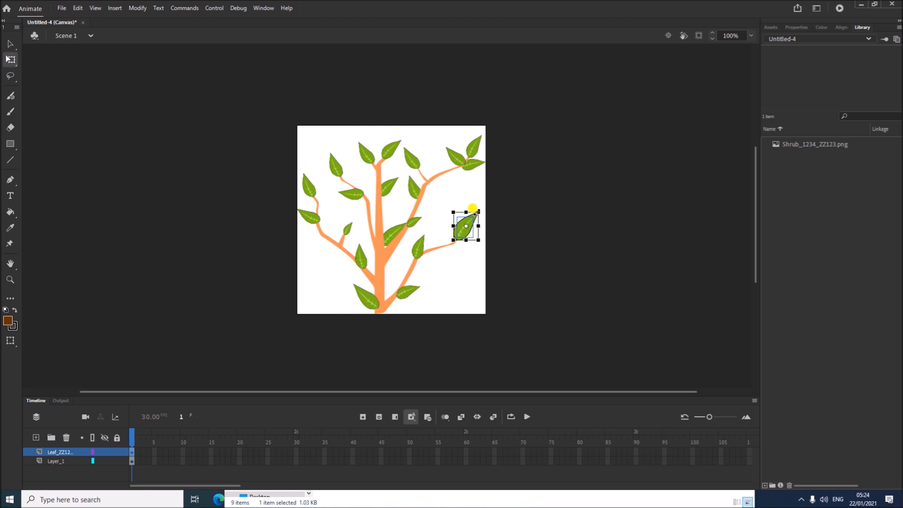
drag(472, 208, 471, 208)
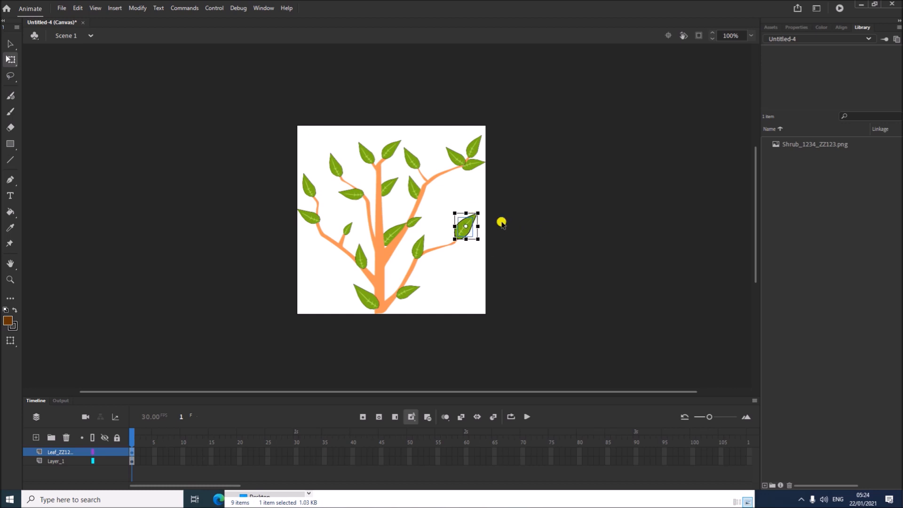
click(477, 280)
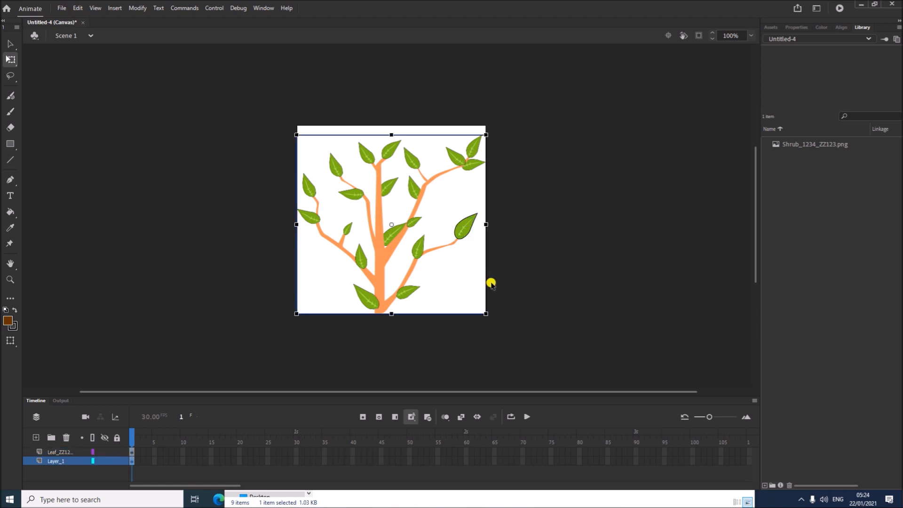
click(531, 251)
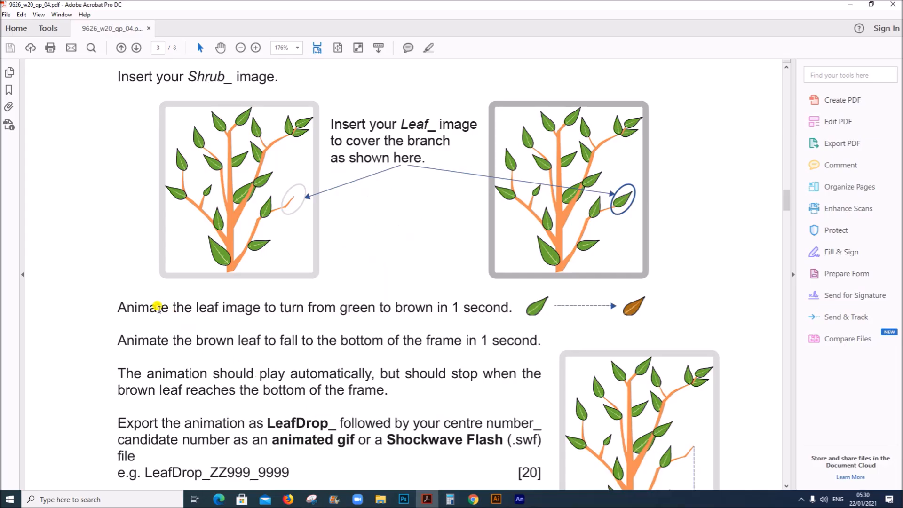
- Read the exam paper's requirements for the leaf's colour change and fall, highlighting both lines, then return to Animate
drag(195, 309, 496, 311)
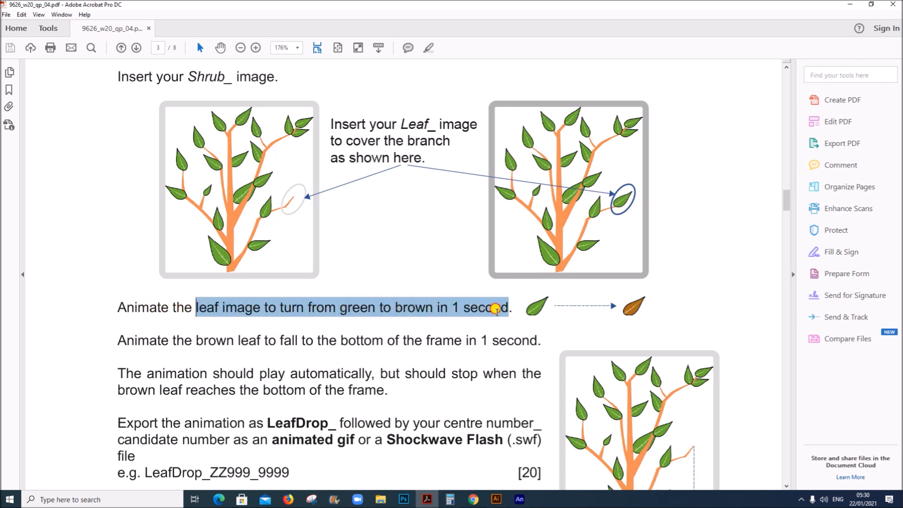
drag(117, 340, 488, 333)
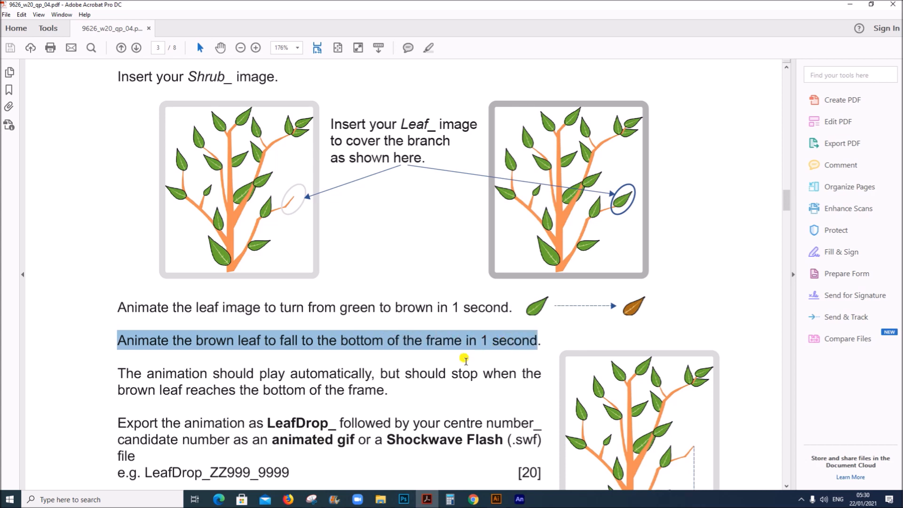
scroll(486, 344, down, 3)
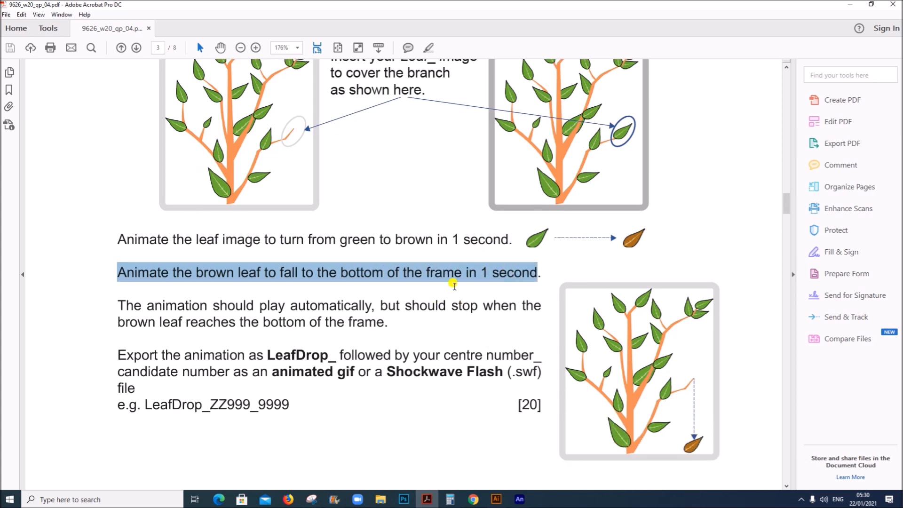
click(526, 500)
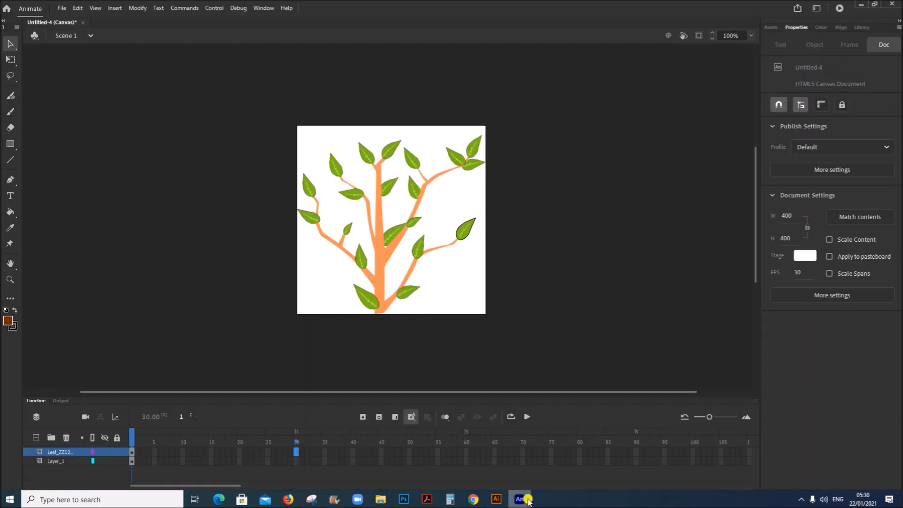
- Extend the shrub layer, Layer_1, by inserting a frame at frame 60
click(466, 460)
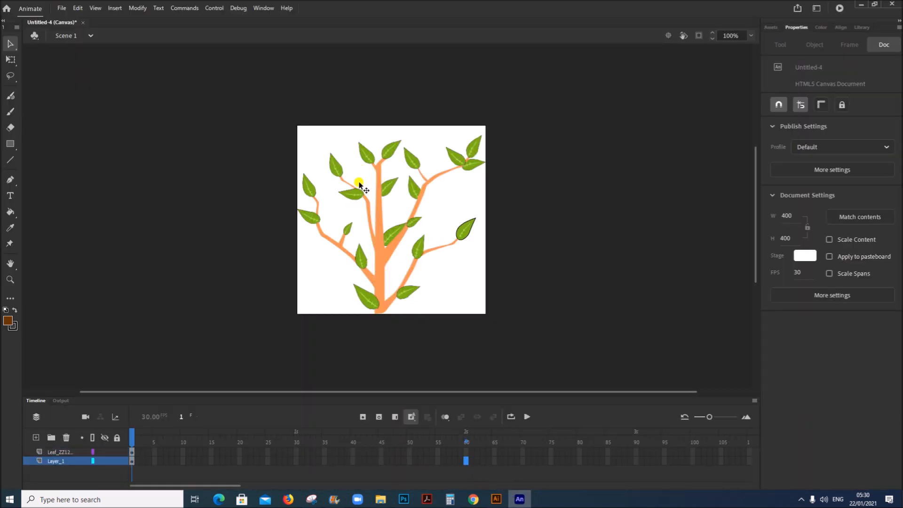
right_click(465, 461)
click(500, 230)
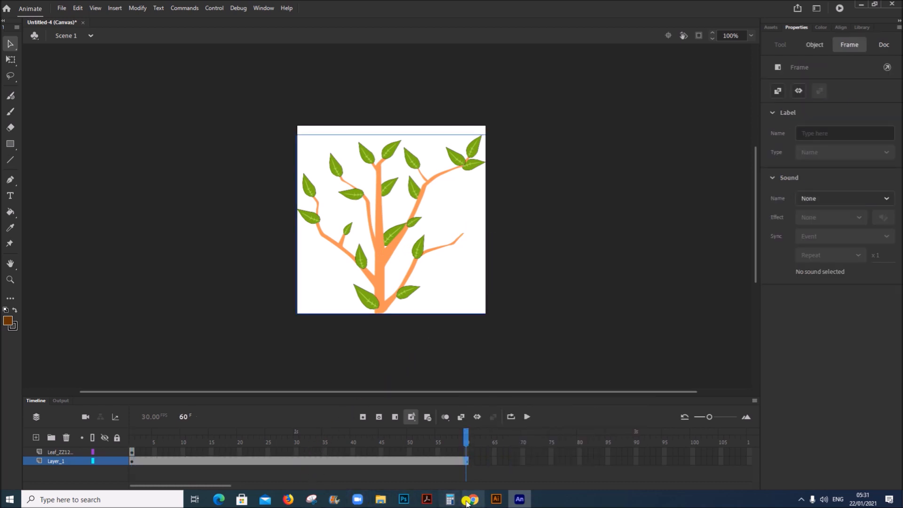
- Recheck the green-to-brown leaf instruction in the exam paper, highlighting it, then return to Animate
click(426, 499)
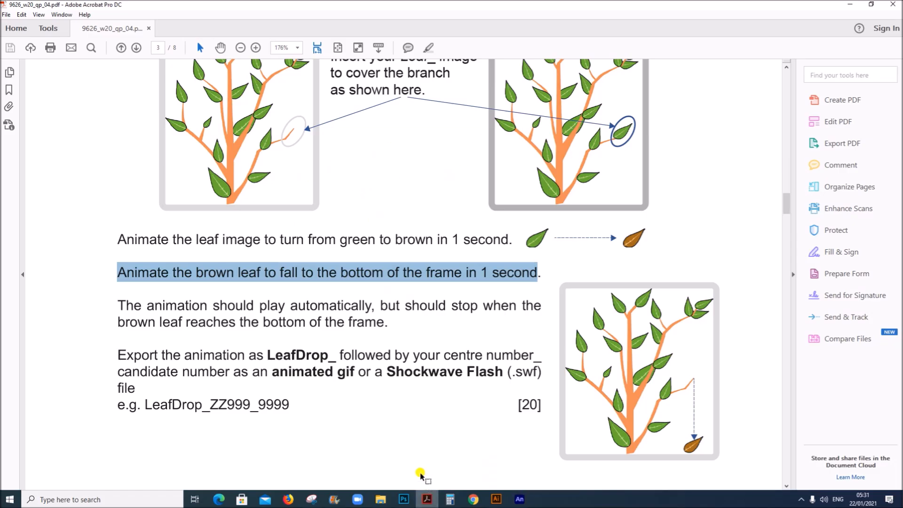
click(271, 276)
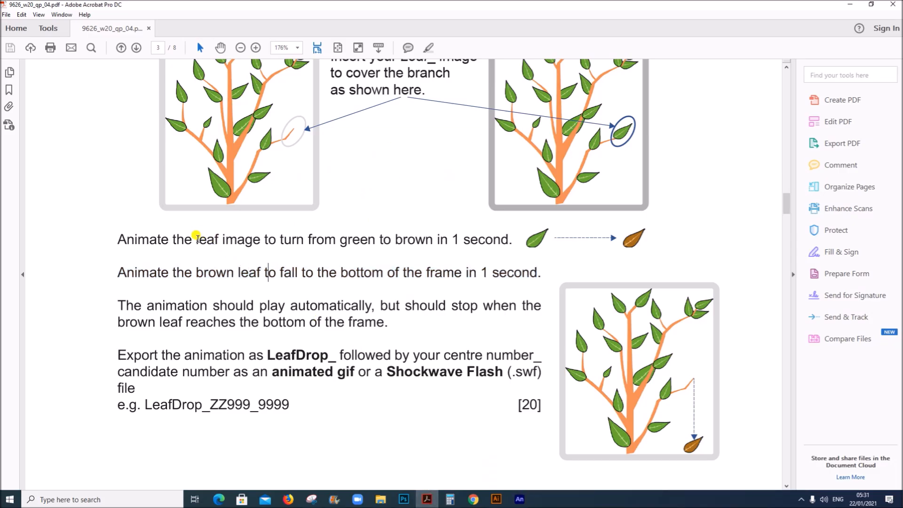
drag(193, 235, 419, 234)
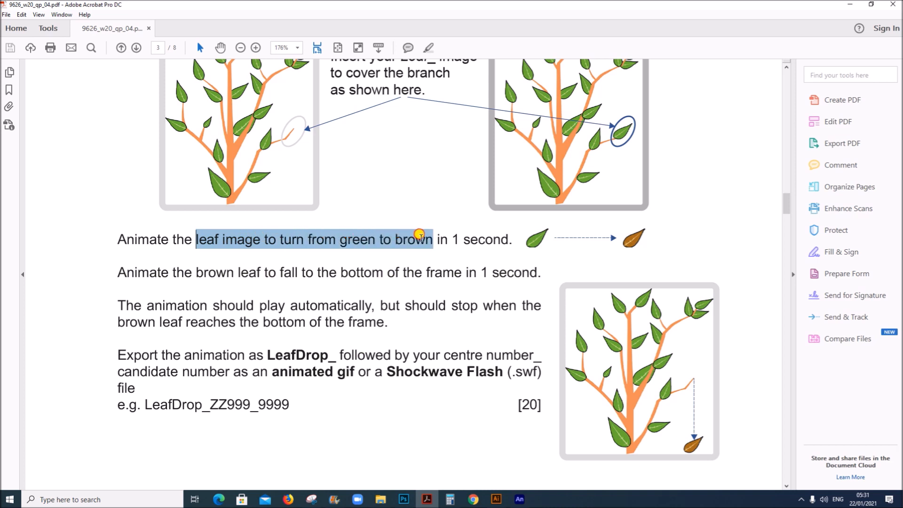
click(519, 499)
- Insert a blank keyframe at frame 30 of the leaf layer
click(132, 447)
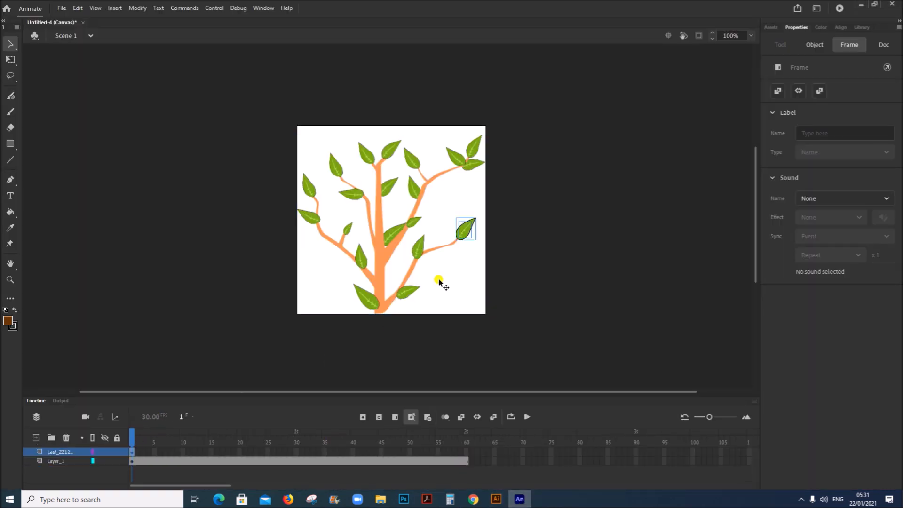
right_click(295, 451)
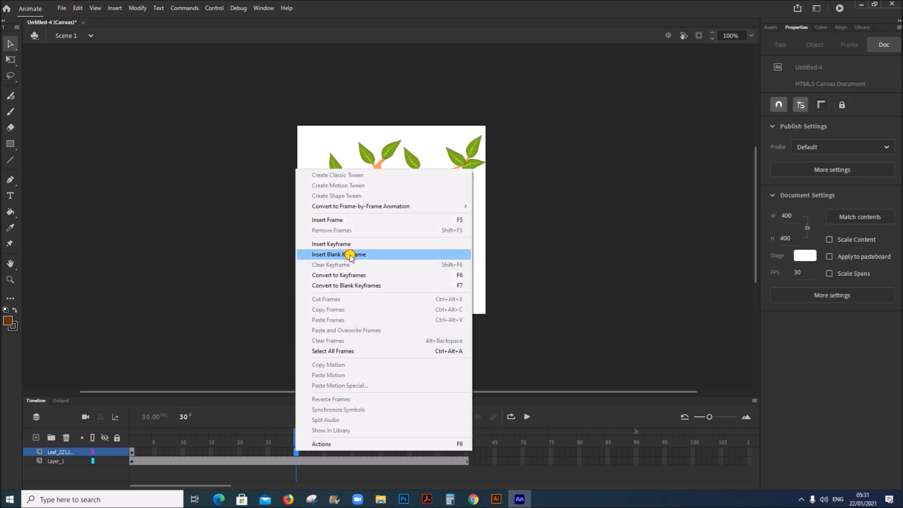
click(349, 253)
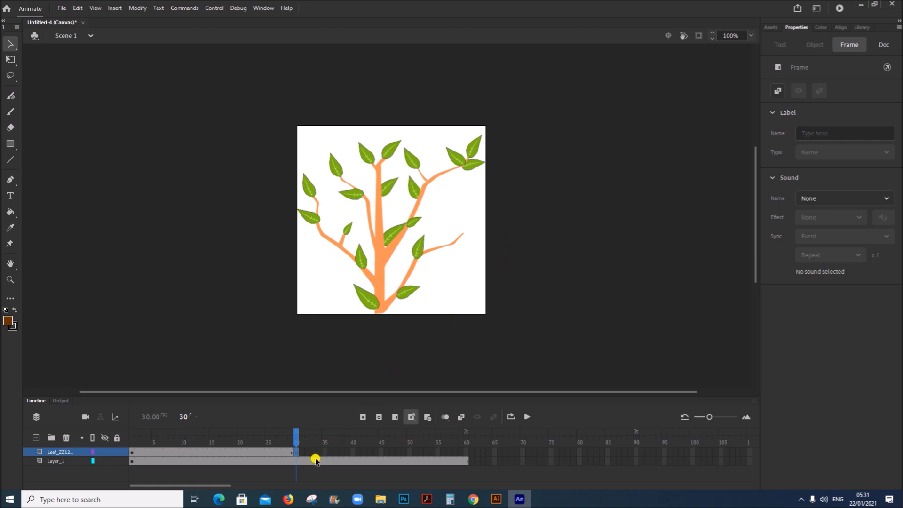
- Copy the green leaf from frame 1 and paste it into the blank keyframe at frame 30 of the leaf layer
click(132, 453)
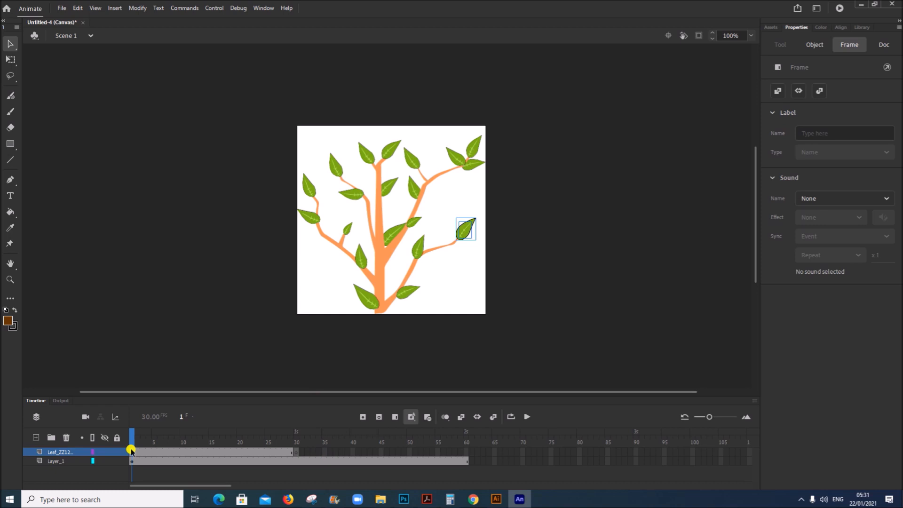
click(296, 452)
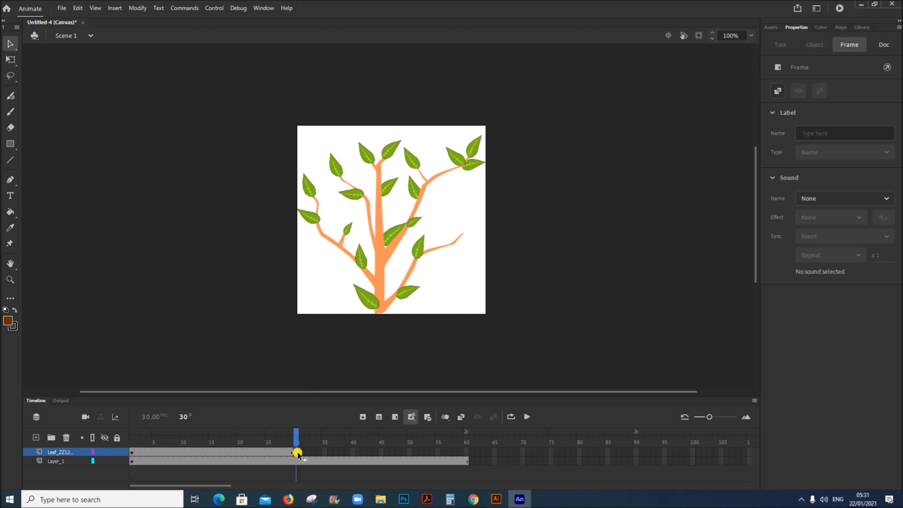
key(F6)
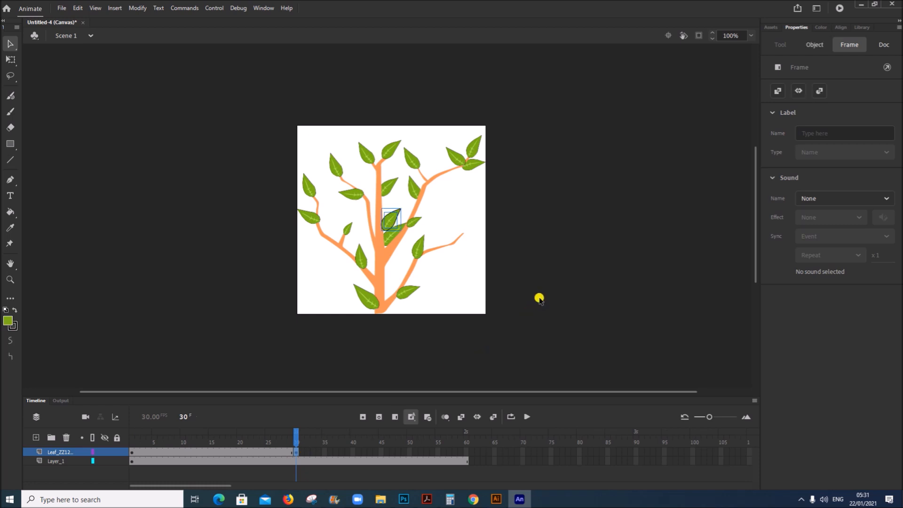
- Match the frame 30 leaf's horizontal position to the frame 1 leaf by setting its X to 337.9
click(132, 454)
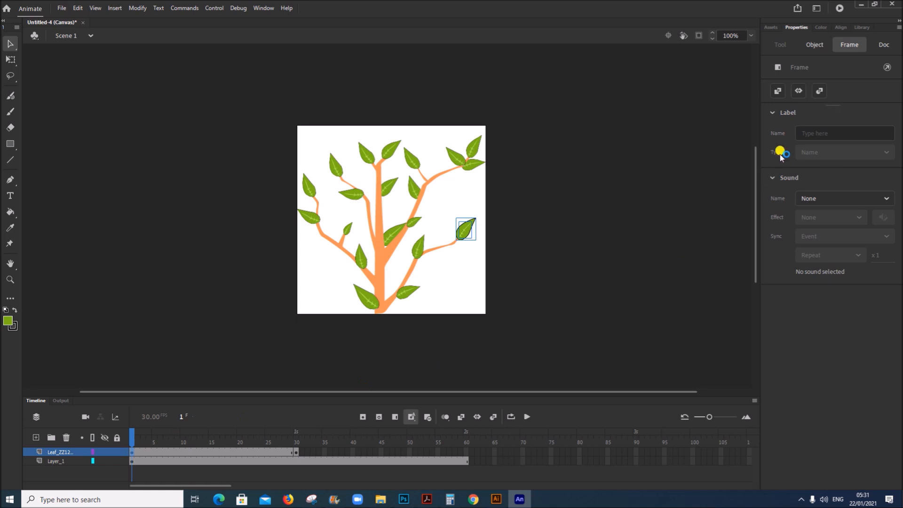
click(467, 233)
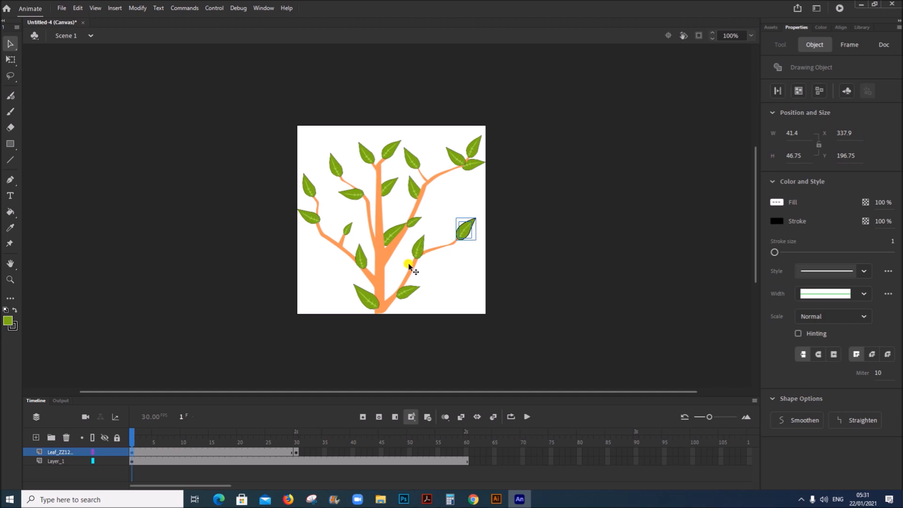
click(295, 453)
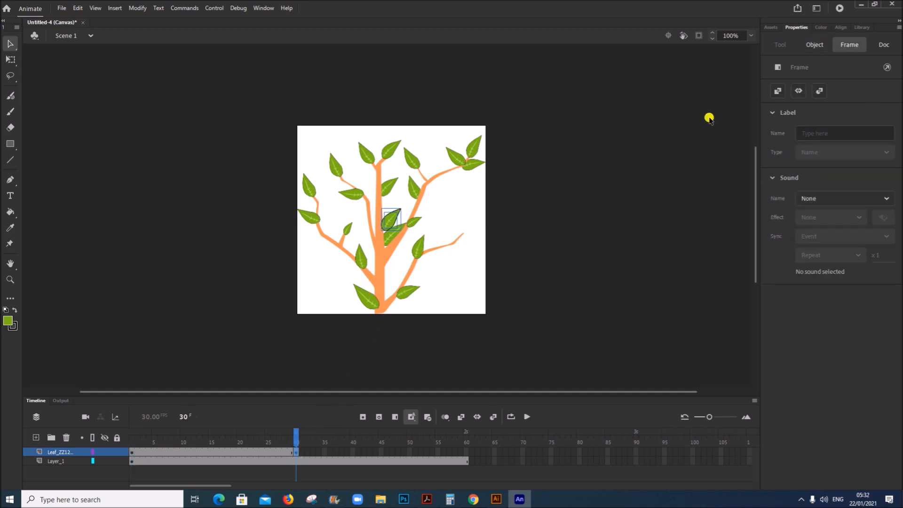
click(389, 223)
click(845, 130)
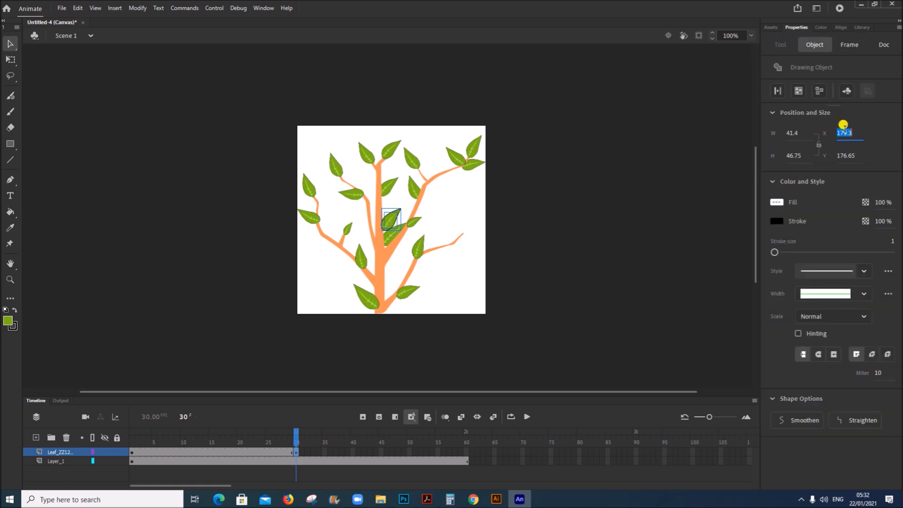
text(337.9)
- Match the frame 30 leaf's vertical position to the frame 1 leaf by setting its Y to 196.5
click(131, 453)
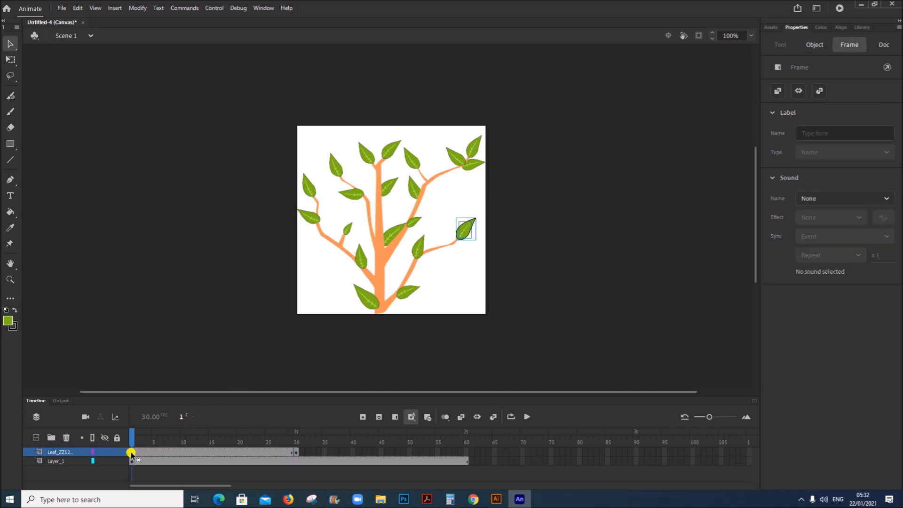
click(465, 236)
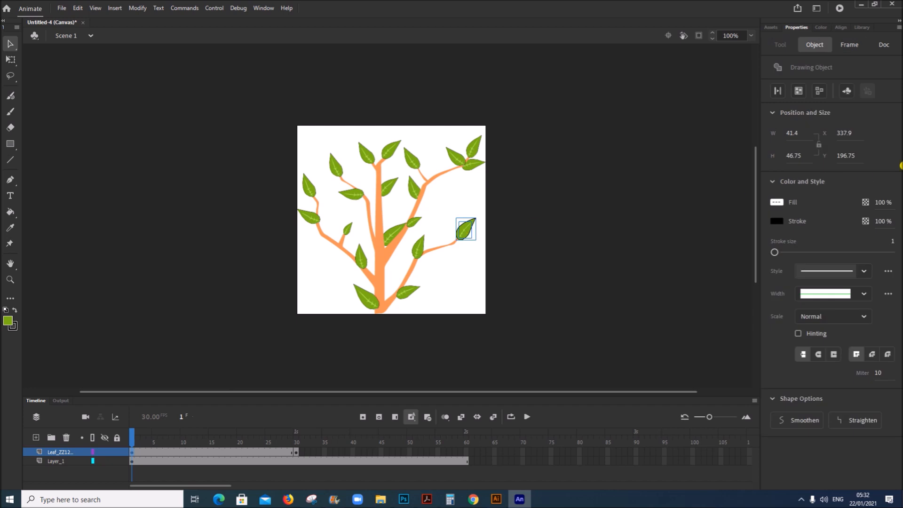
click(295, 451)
click(463, 218)
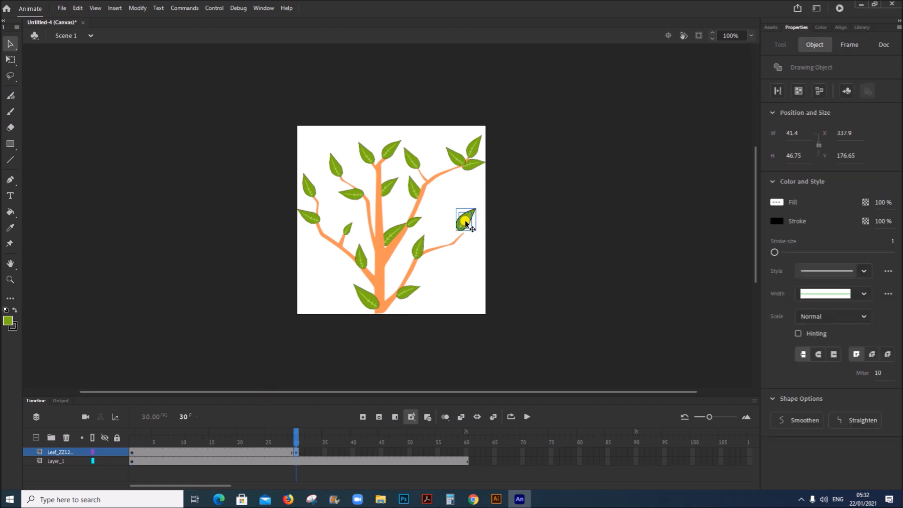
click(843, 155)
text(1)
key(Return)
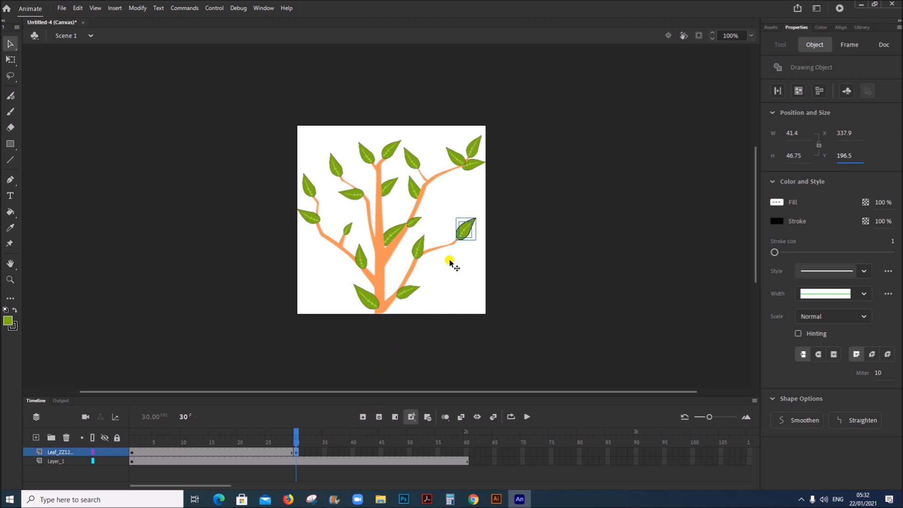
- Select the light green vein shape inside the leaf at frame 30 and change its fill to orange
click(10, 59)
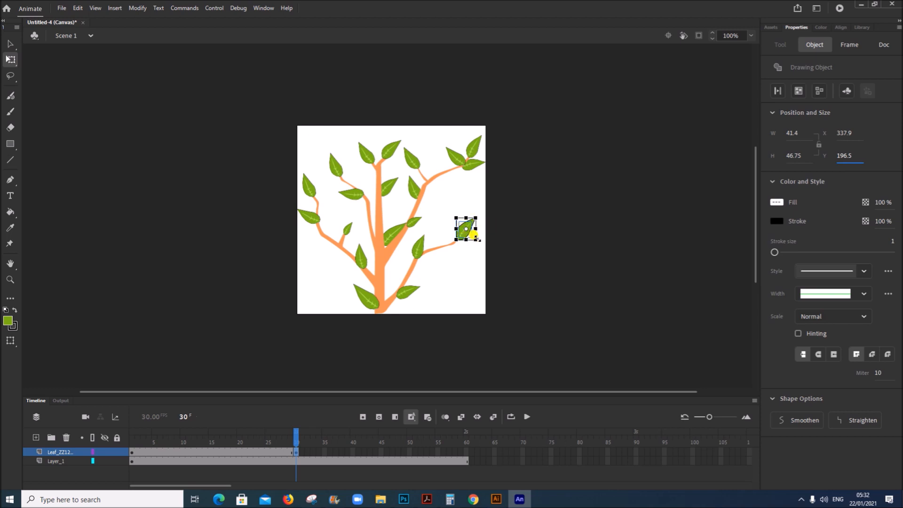
click(296, 453)
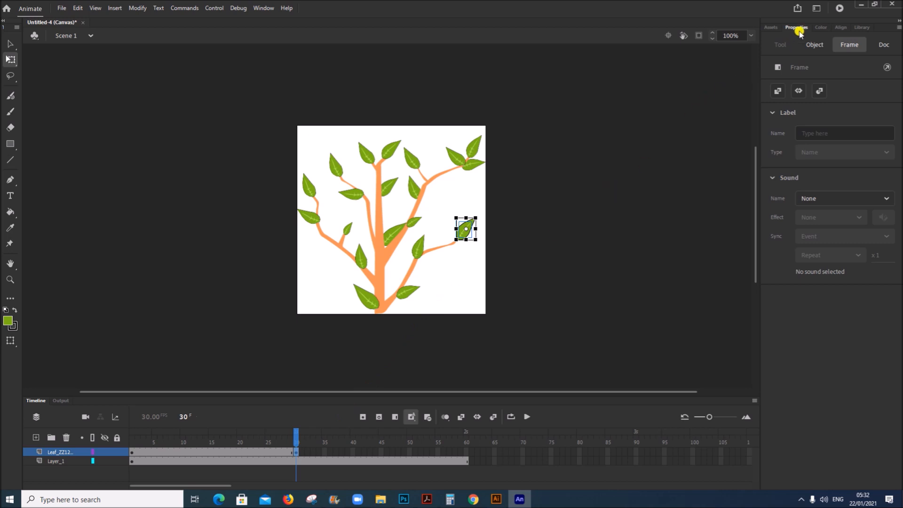
click(463, 230)
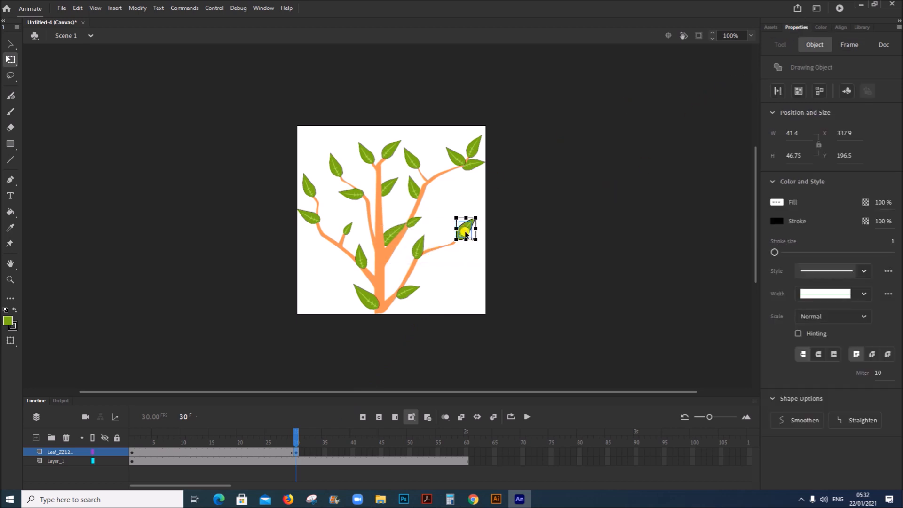
click(541, 242)
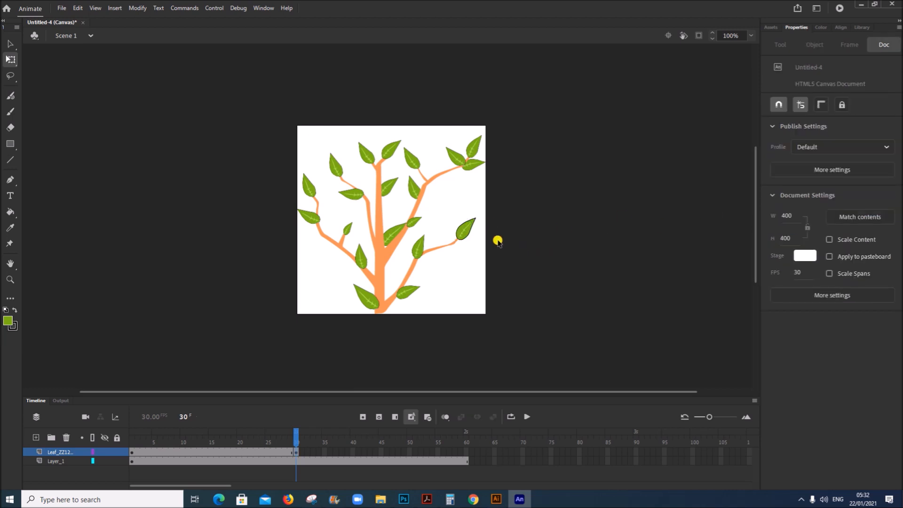
click(465, 232)
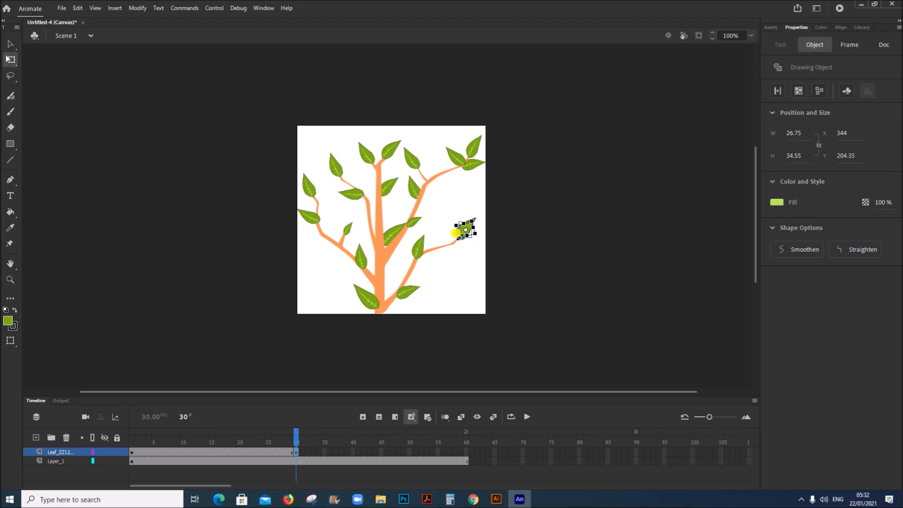
click(779, 203)
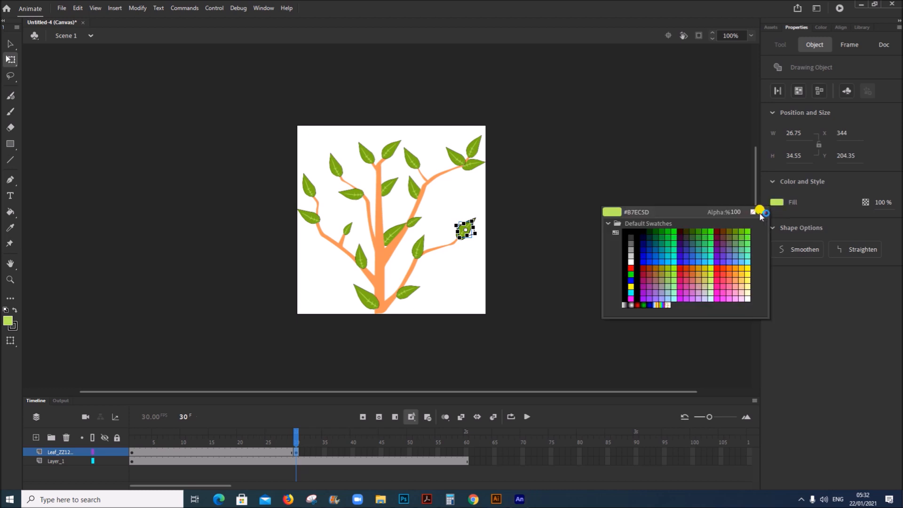
click(736, 268)
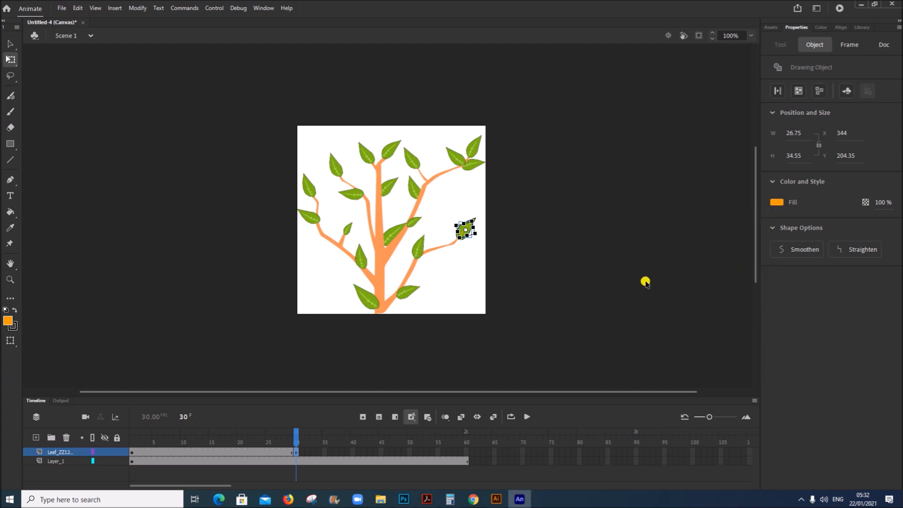
- Change the fill of the leaf's body at frame 30 to brown, #663300, and deselect it
click(476, 295)
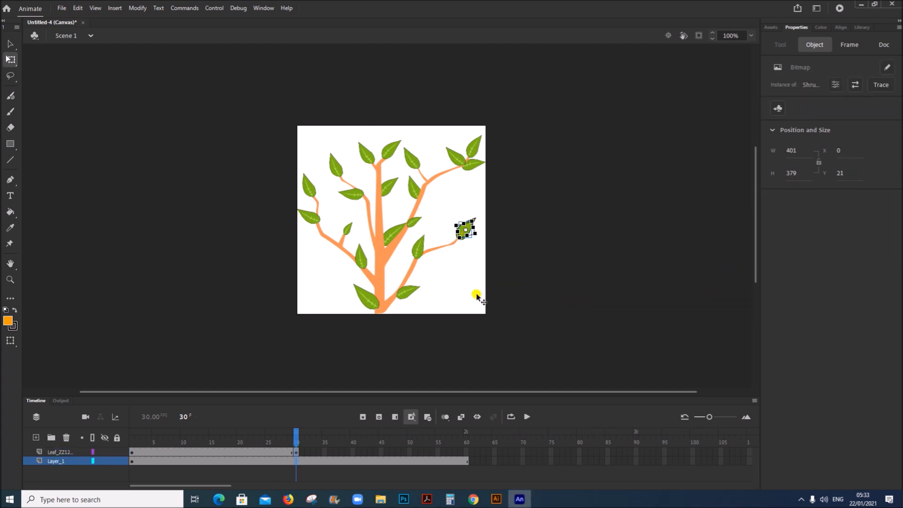
click(467, 236)
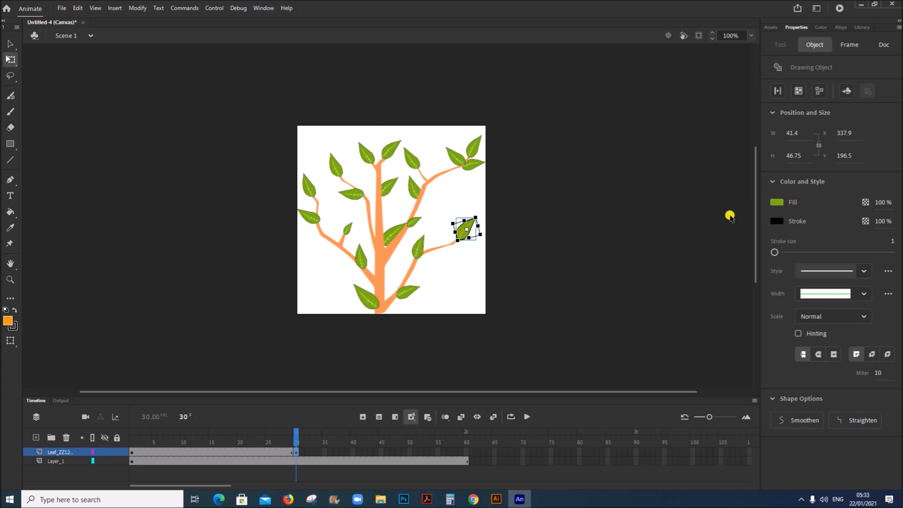
click(776, 204)
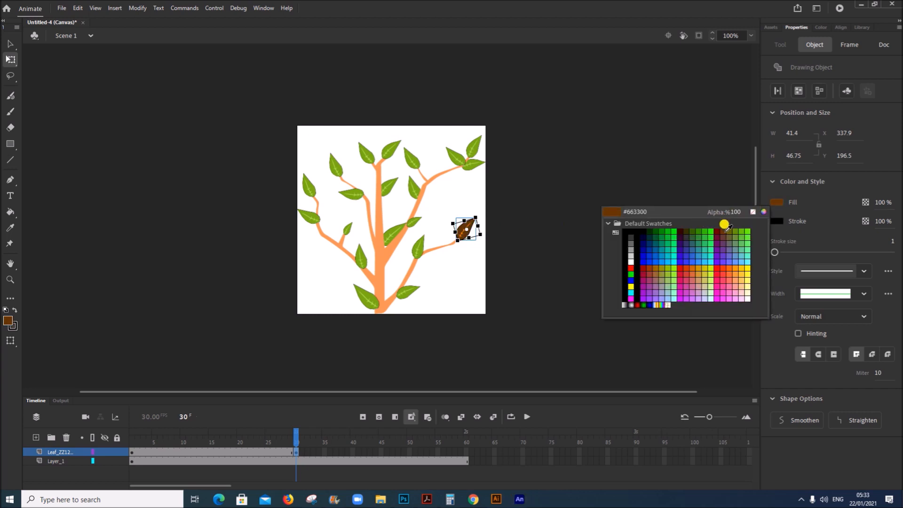
click(724, 228)
click(544, 306)
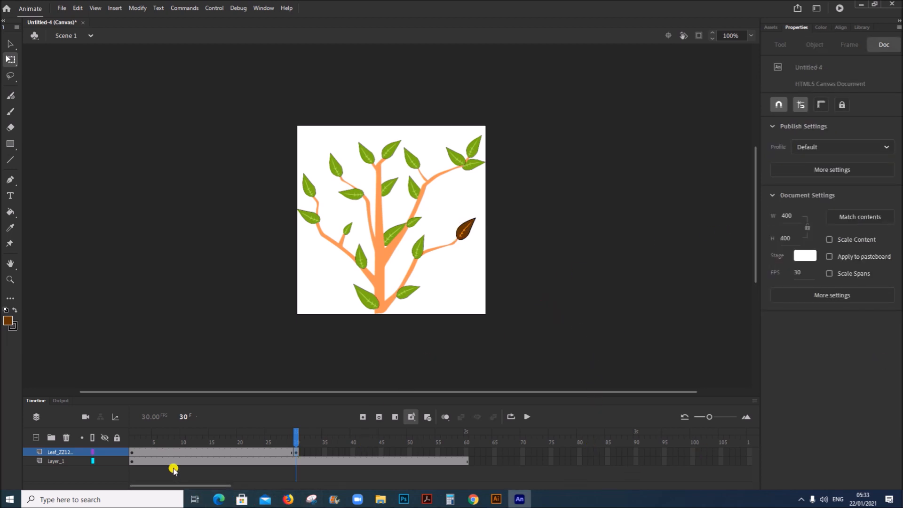
- Create a shape tween on the leaf layer between frames 1 and 30, and play the animation to check it
click(133, 452)
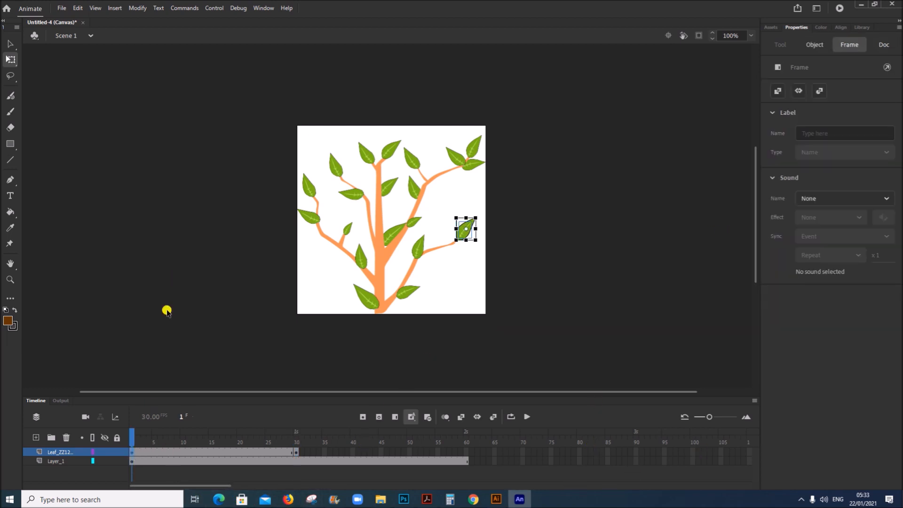
click(116, 8)
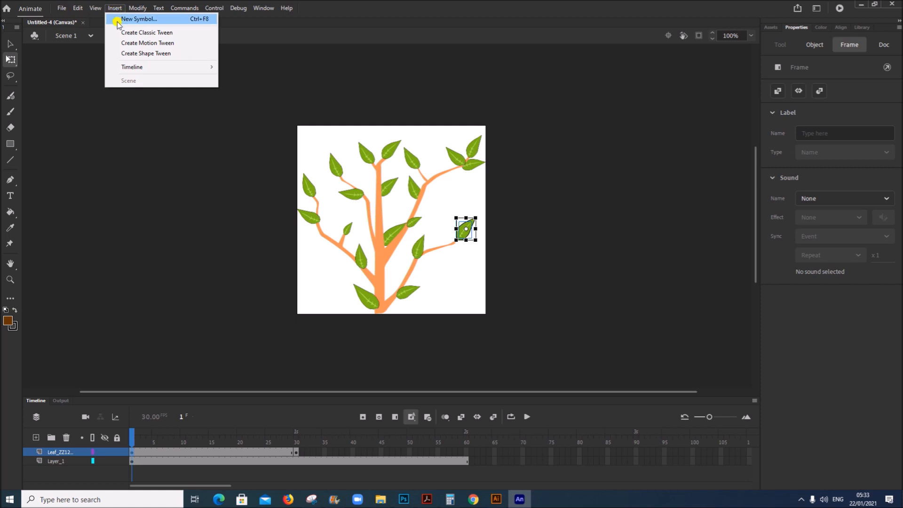
click(140, 54)
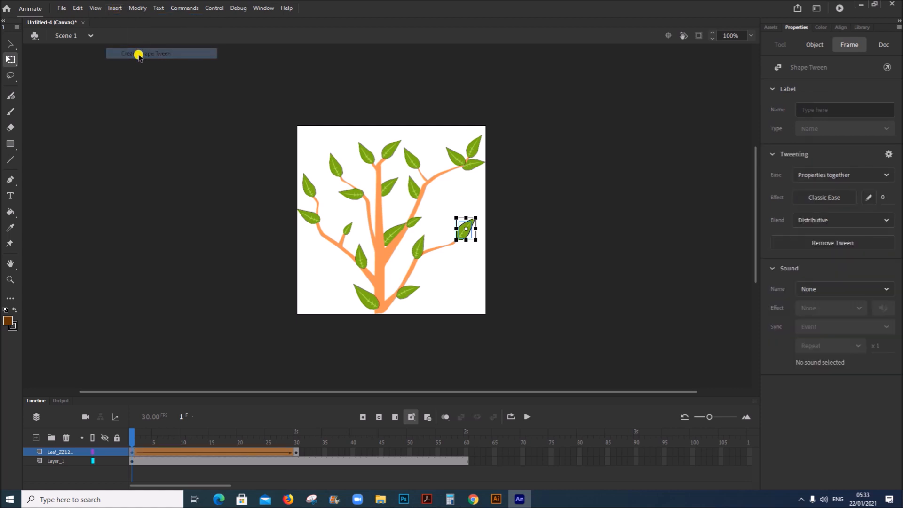
click(612, 326)
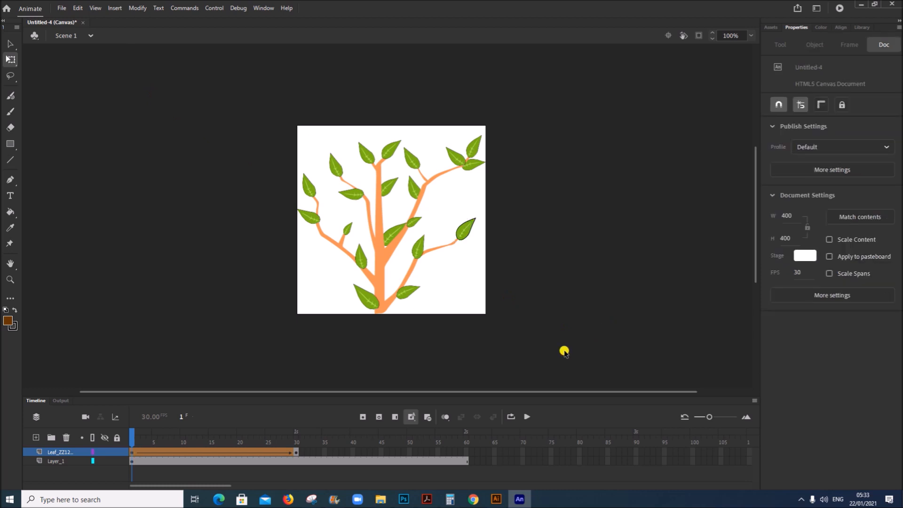
click(526, 419)
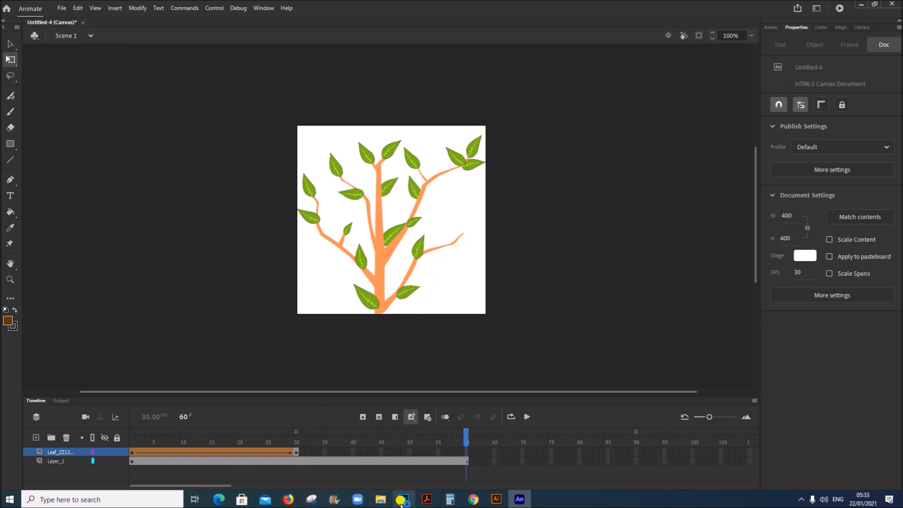
- Recheck the exam paper's instruction on the brown leaf's fall in Acrobat, highlighting it, and return to Animate
click(425, 499)
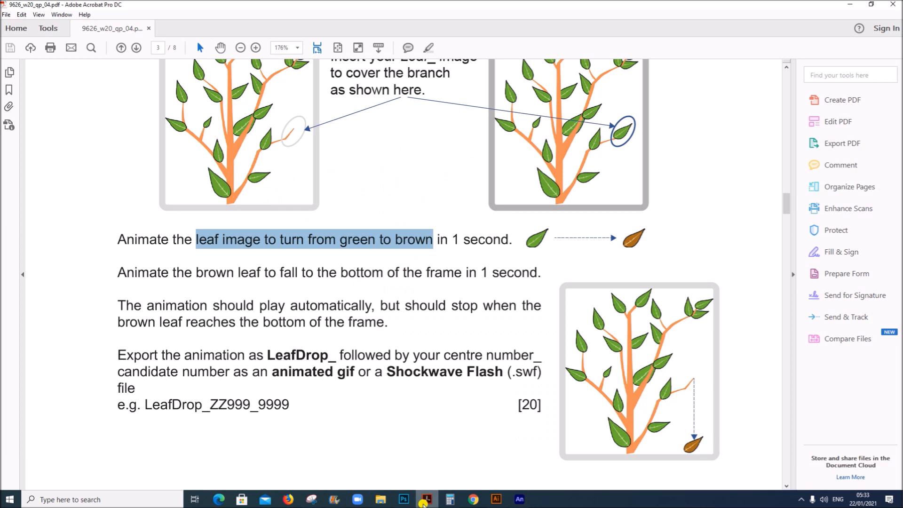
click(196, 289)
drag(196, 269, 536, 277)
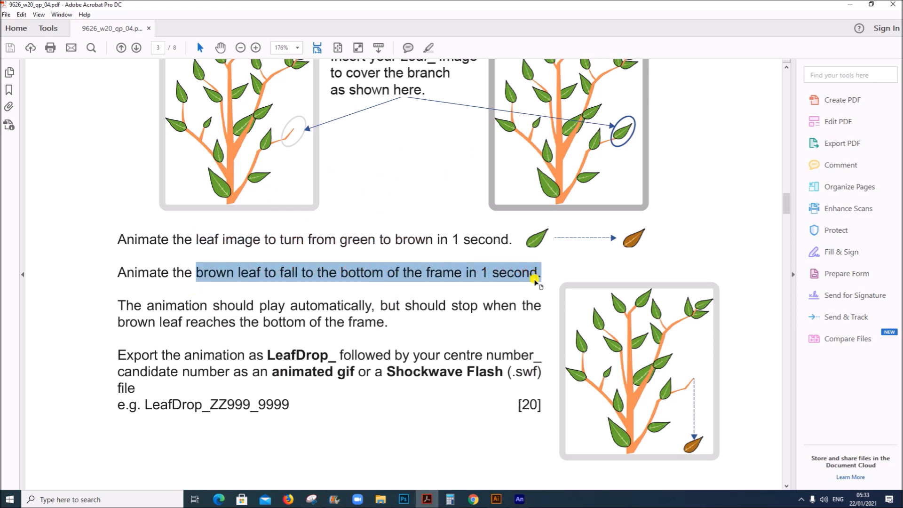
click(521, 500)
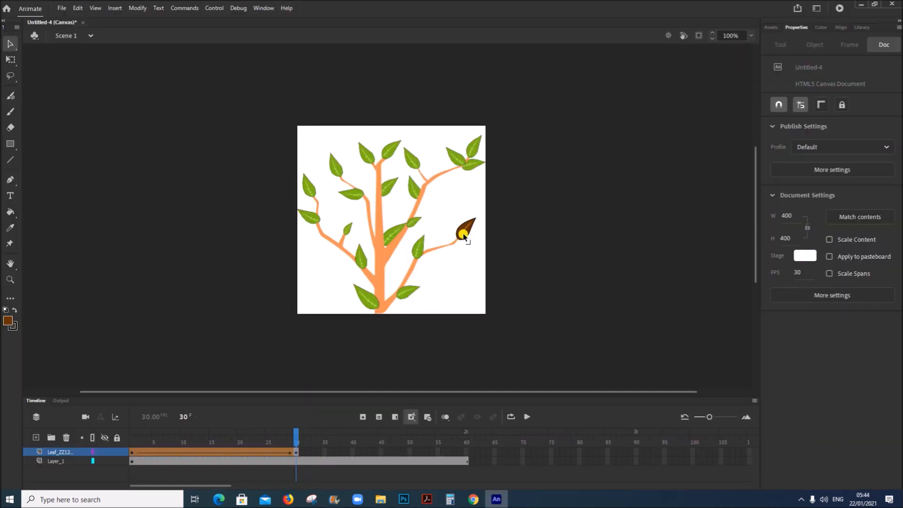
- Insert a blank keyframe at frame 31 of the leaf layer
click(301, 452)
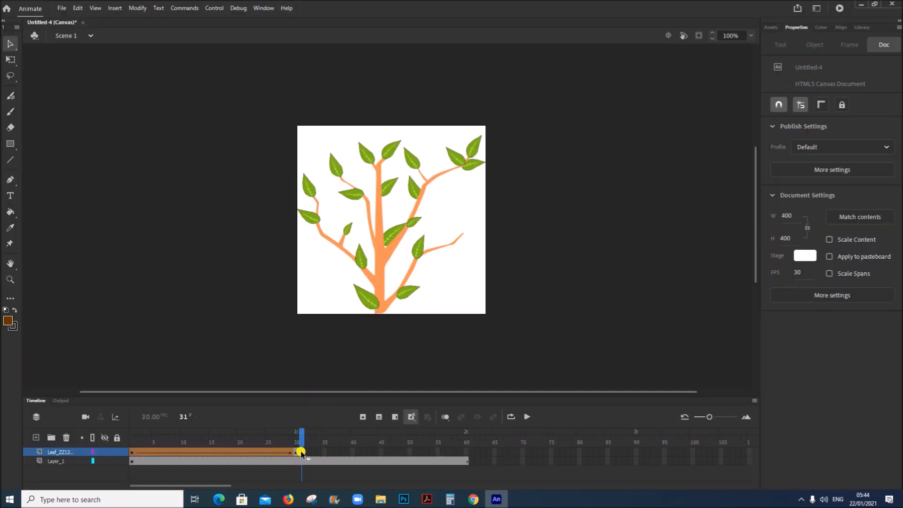
right_click(301, 452)
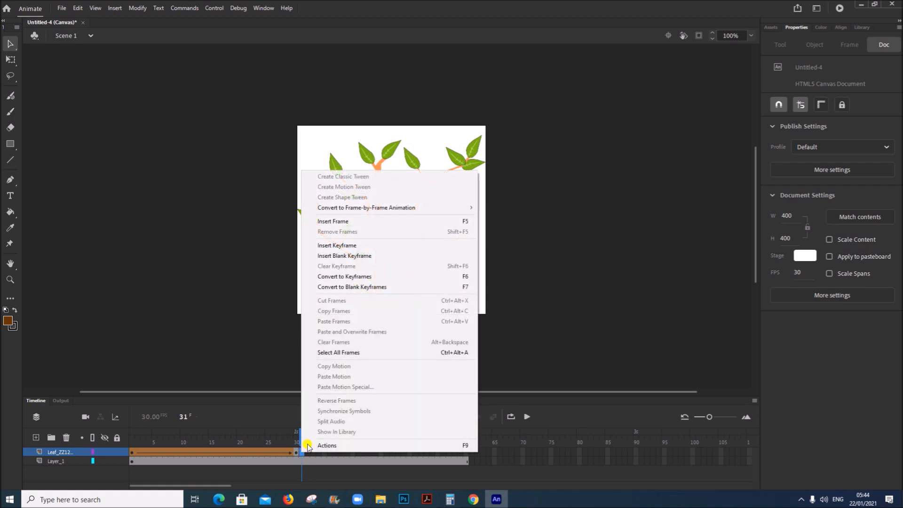
click(353, 258)
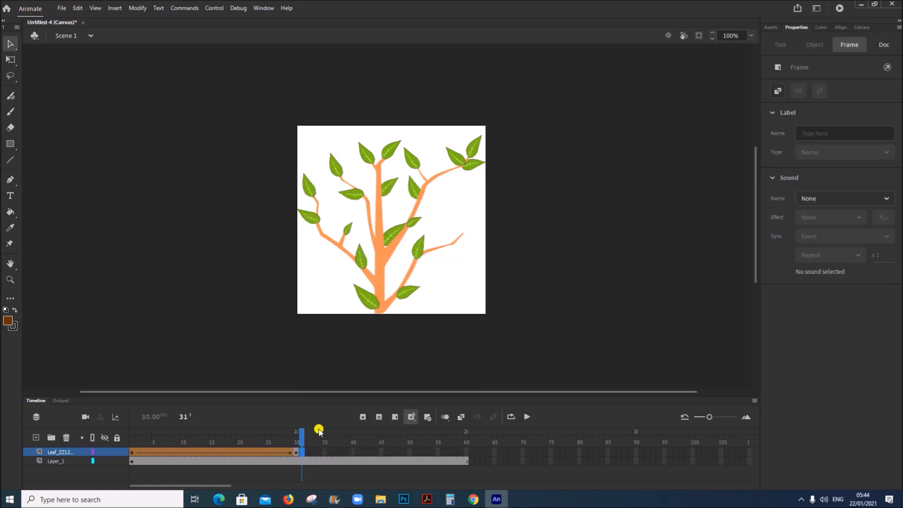
- Copy the whole brown leaf from frame 30 and paste it into frame 31 of the leaf layer
click(296, 452)
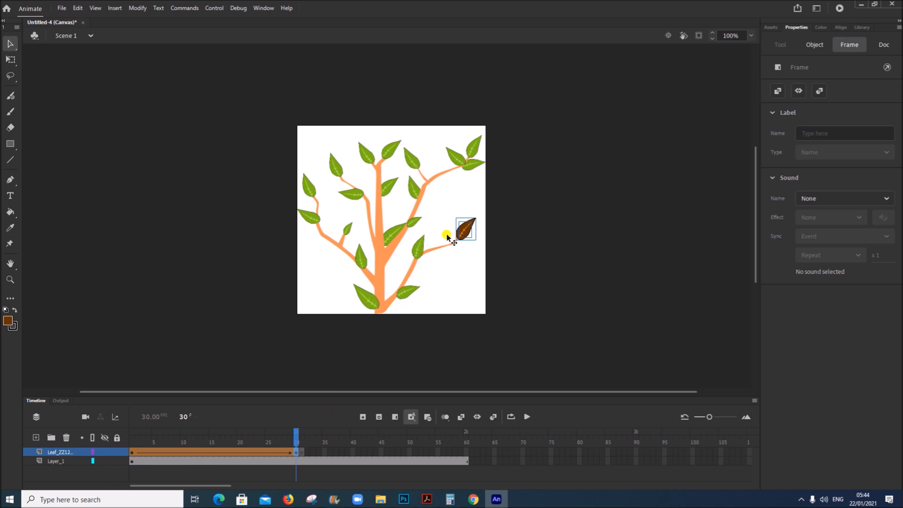
right_click(464, 232)
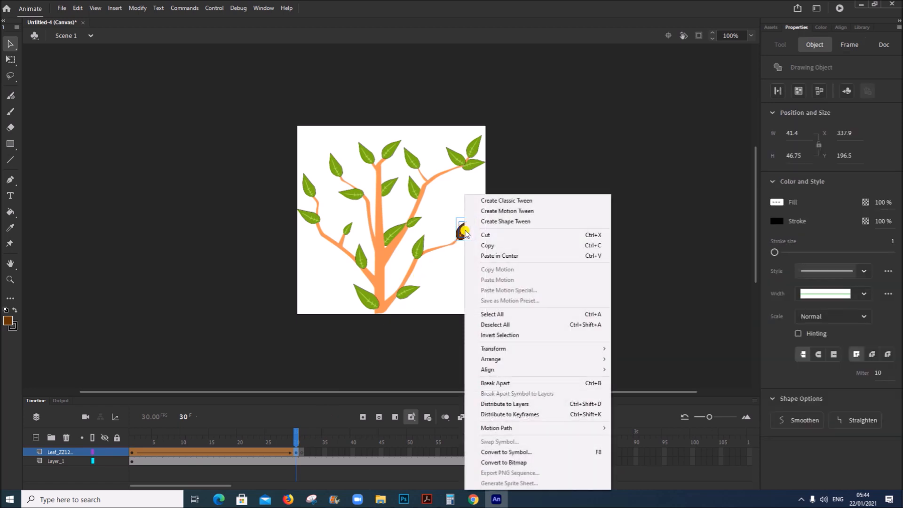
click(488, 245)
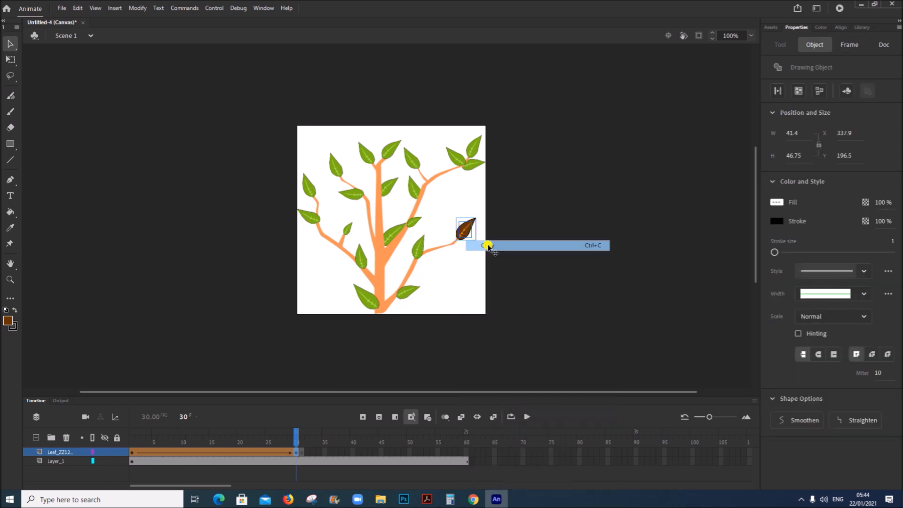
click(301, 453)
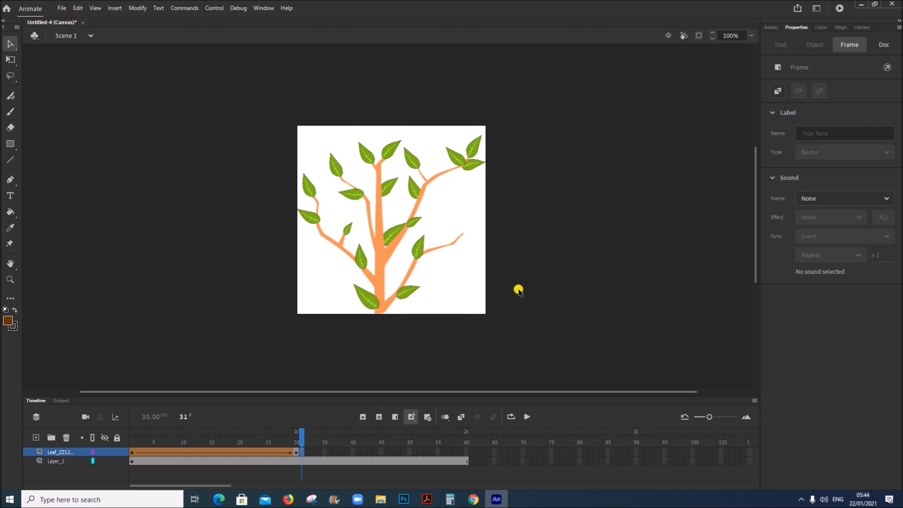
key(ctrl+v)
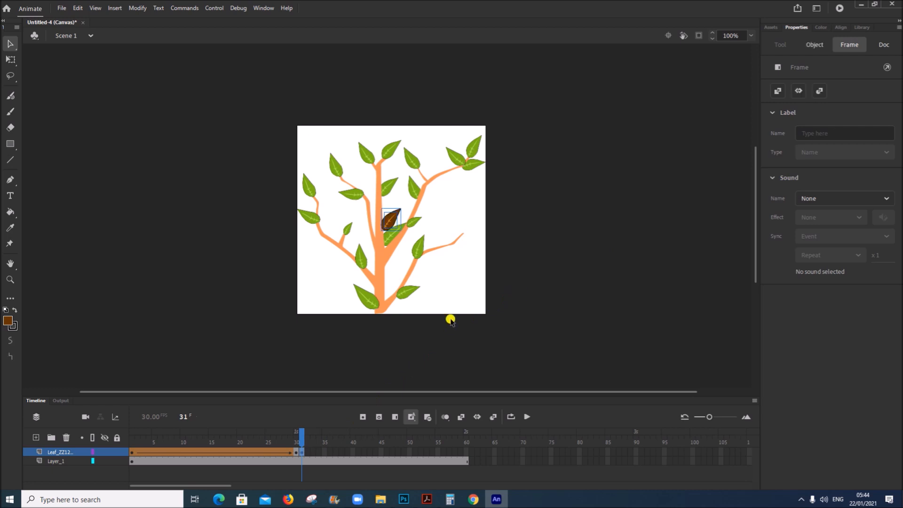
- Check the leaf's position at frame 30 and set the pasted leaf's X position at frame 31 to 337.9
click(295, 452)
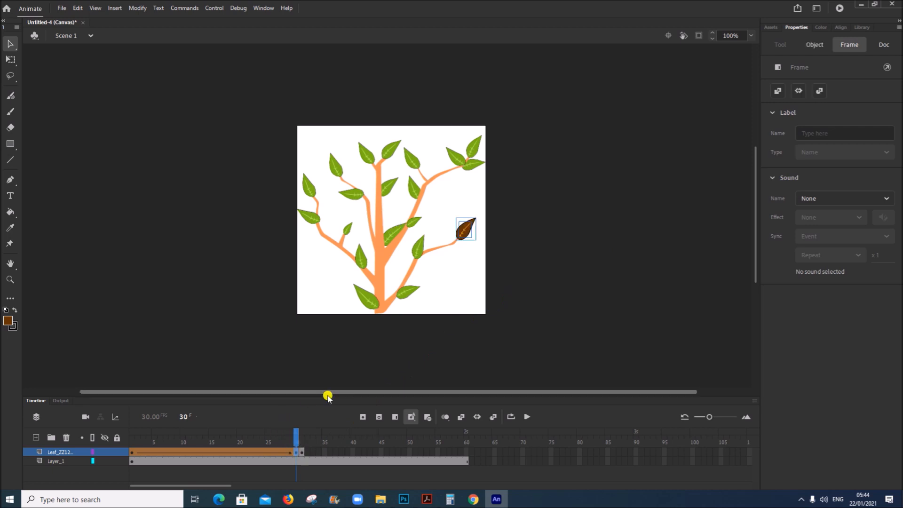
click(466, 234)
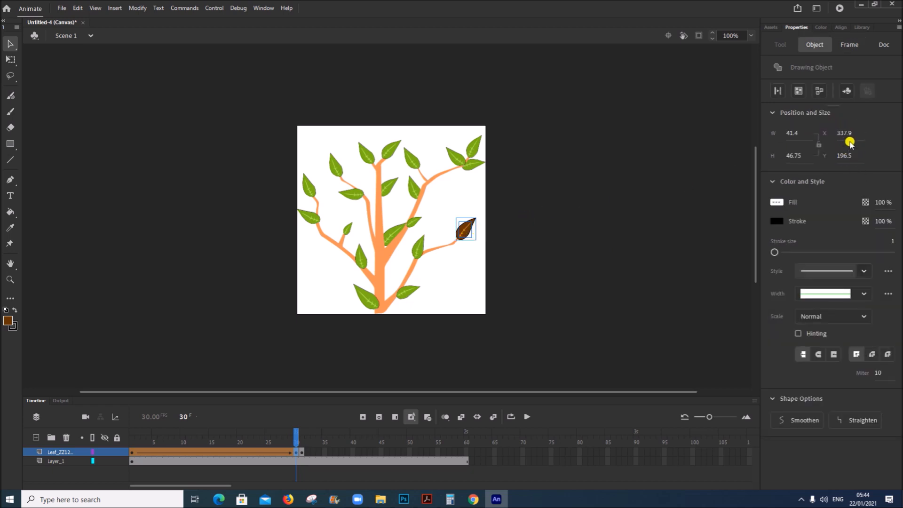
click(301, 452)
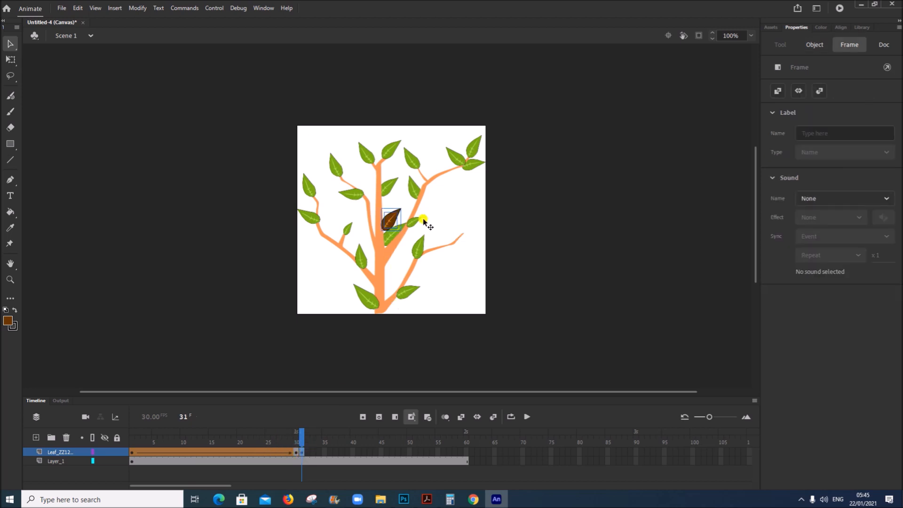
click(391, 220)
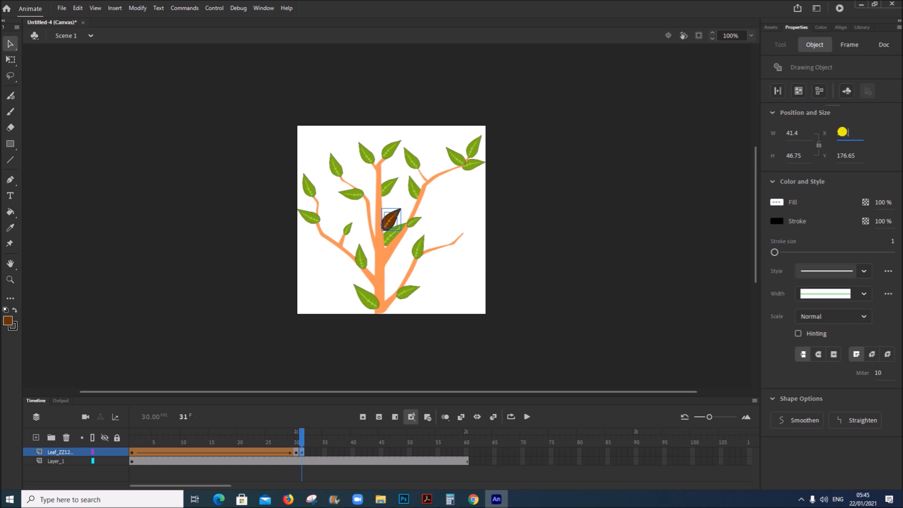
text(337.9)
- Recheck the leaf's Y position at frame 30, set the frame 31 leaf's Y position to 196.5, and deselect it
click(848, 155)
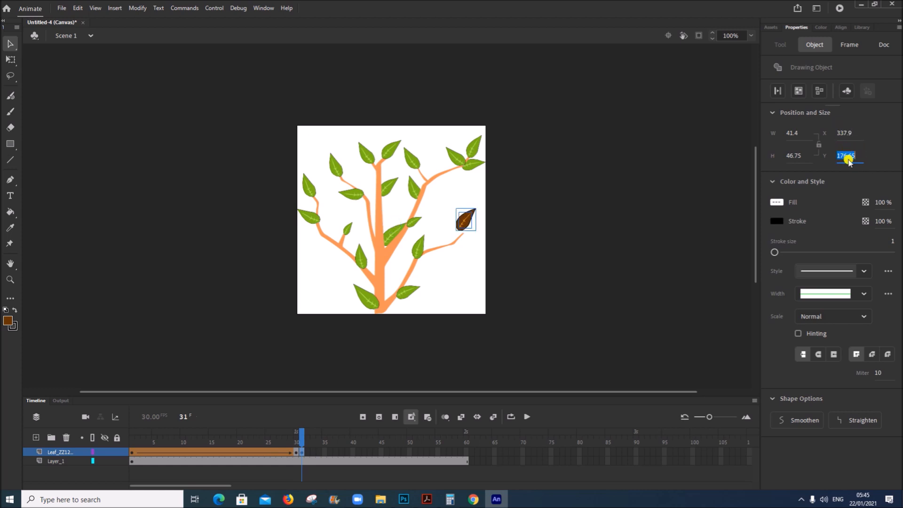
click(295, 454)
click(461, 231)
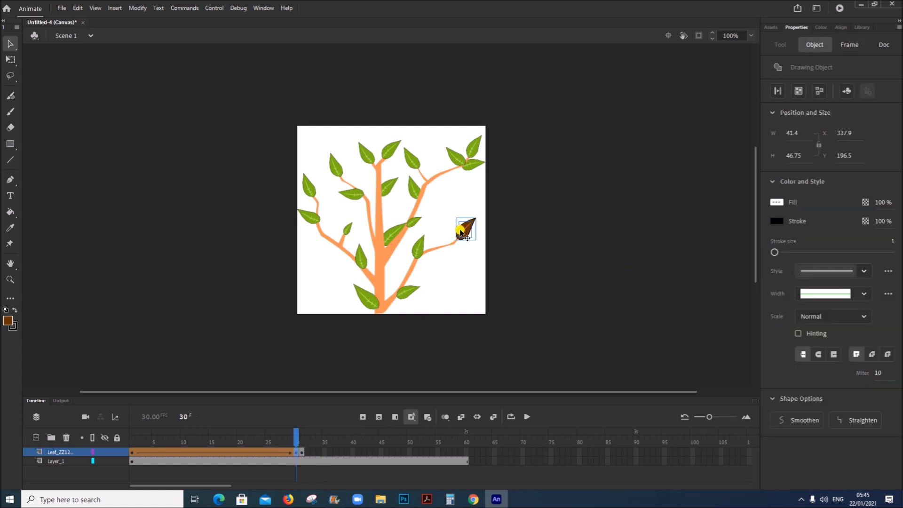
click(302, 453)
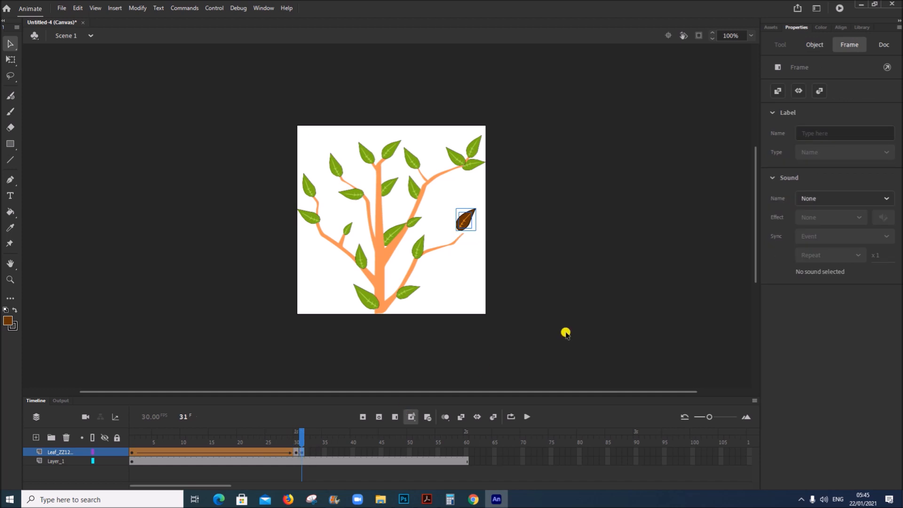
click(464, 220)
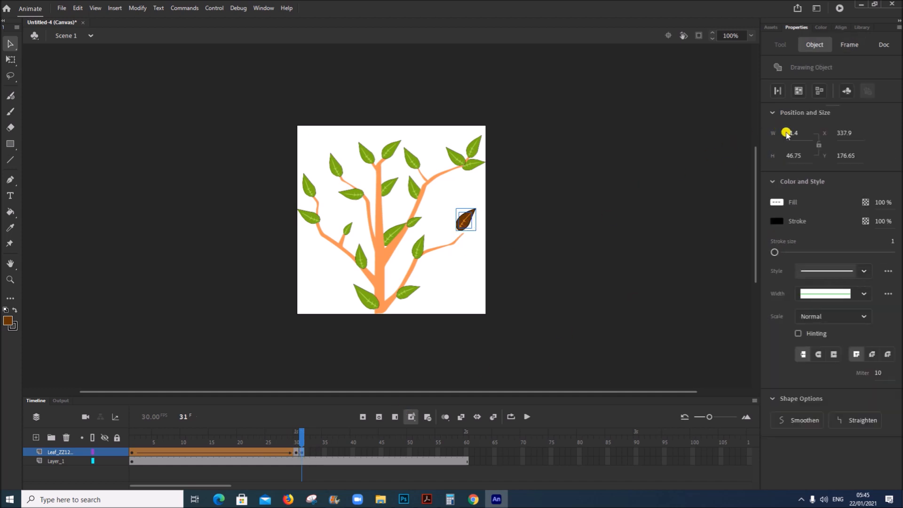
click(846, 152)
text(1)
click(536, 307)
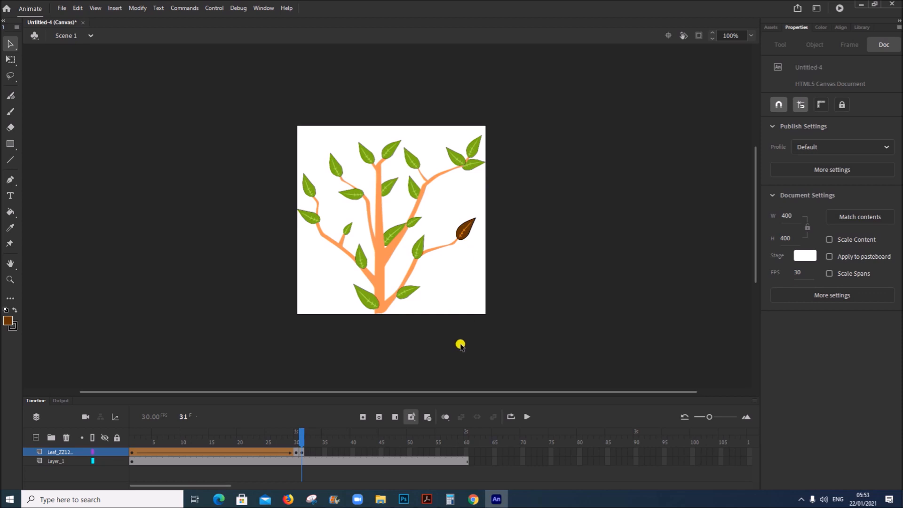
click(469, 232)
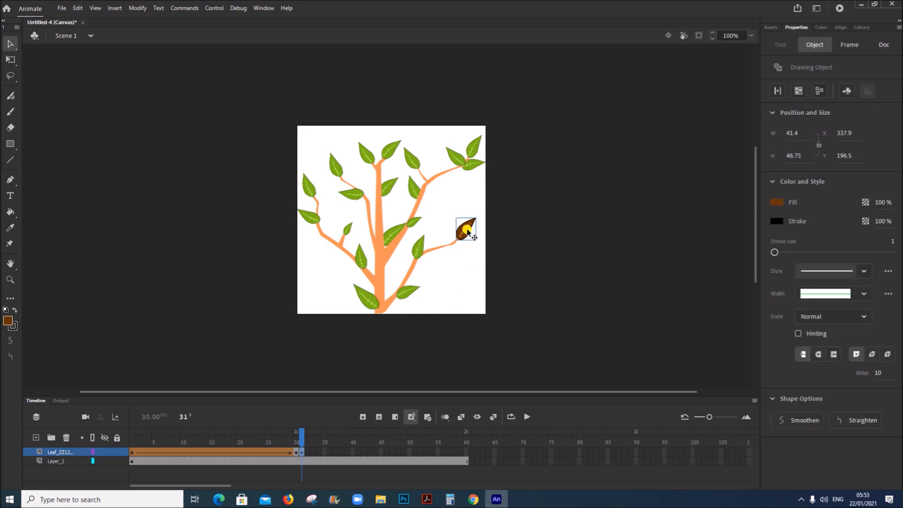
right_click(466, 230)
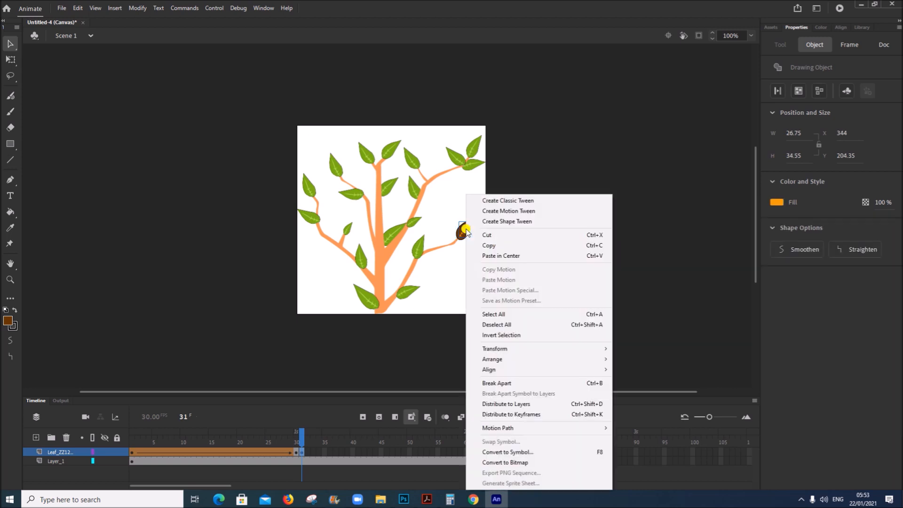
click(658, 229)
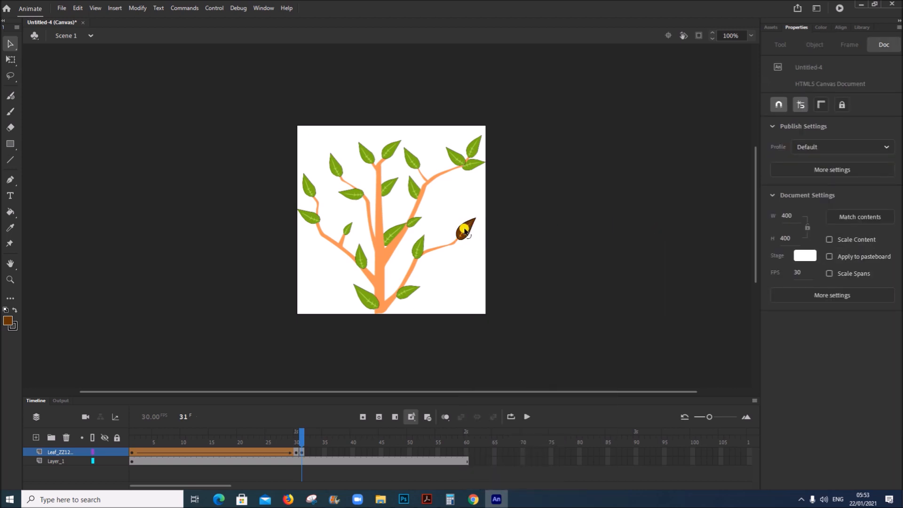
click(301, 452)
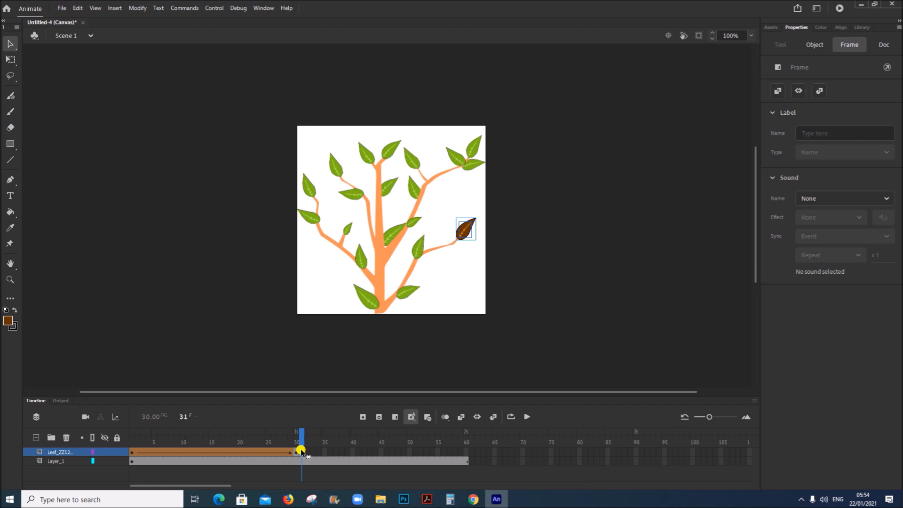
click(481, 310)
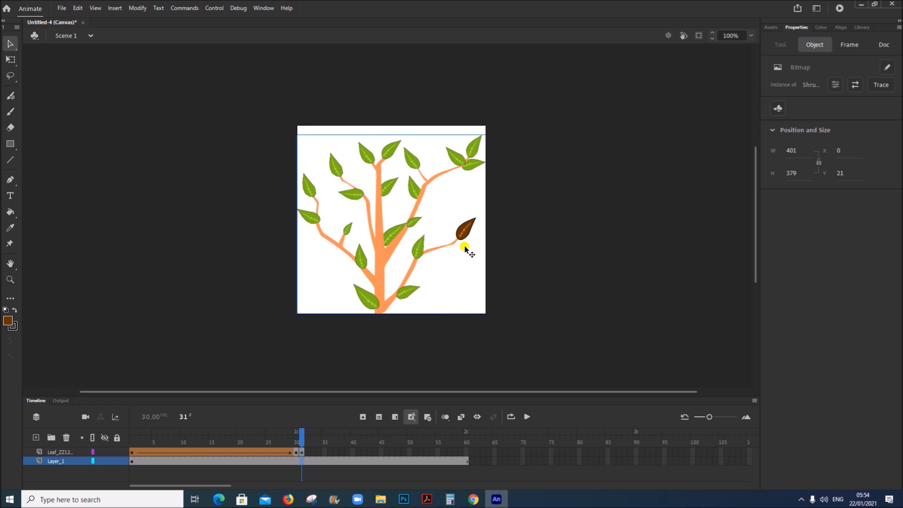
- Convert the whole brown leaf at frame 31 to a Movie Clip symbol, accepting the default name
click(304, 453)
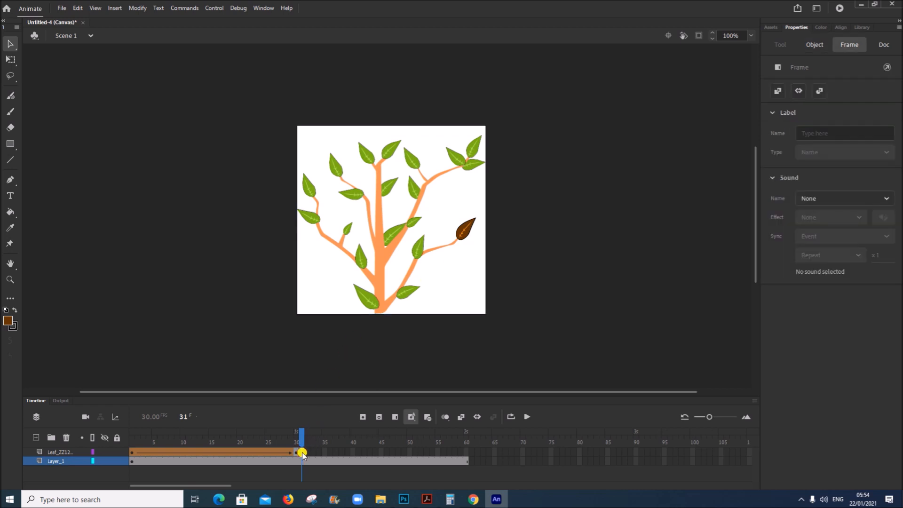
right_click(464, 229)
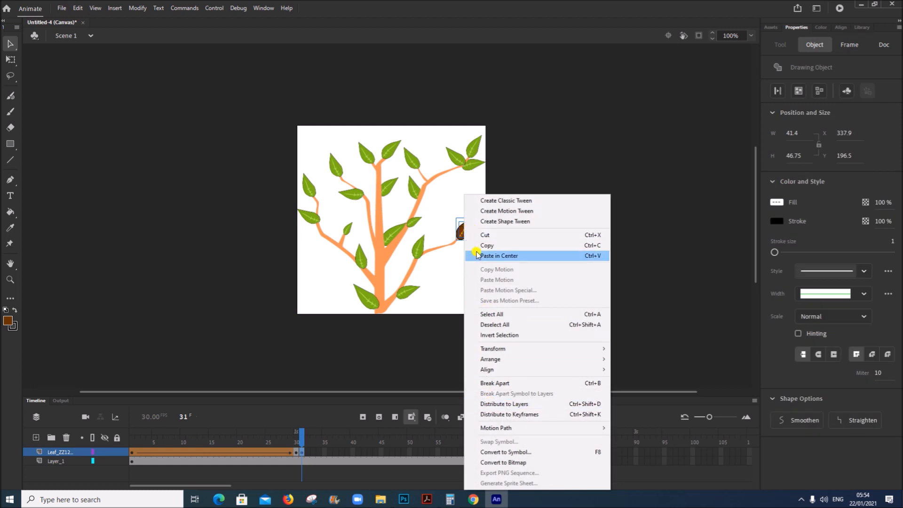
click(490, 452)
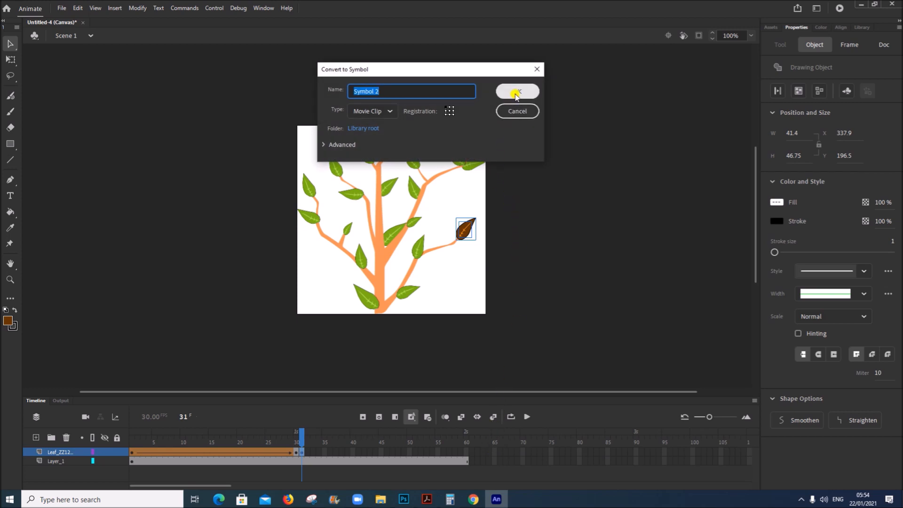
click(517, 93)
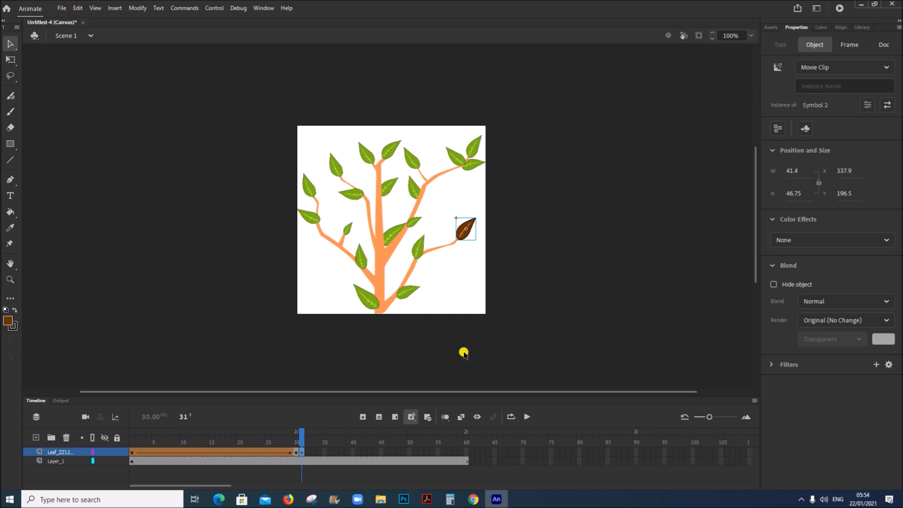
- Insert a keyframe at frame 60 of the leaf layer and move the leaf straight down to the stage's bottom edge, at about Y 347
click(466, 452)
right_click(466, 451)
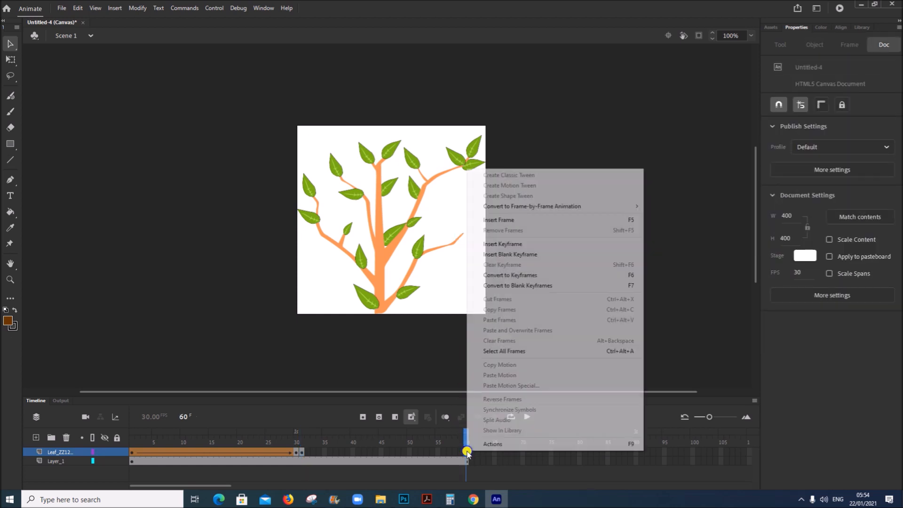
click(517, 227)
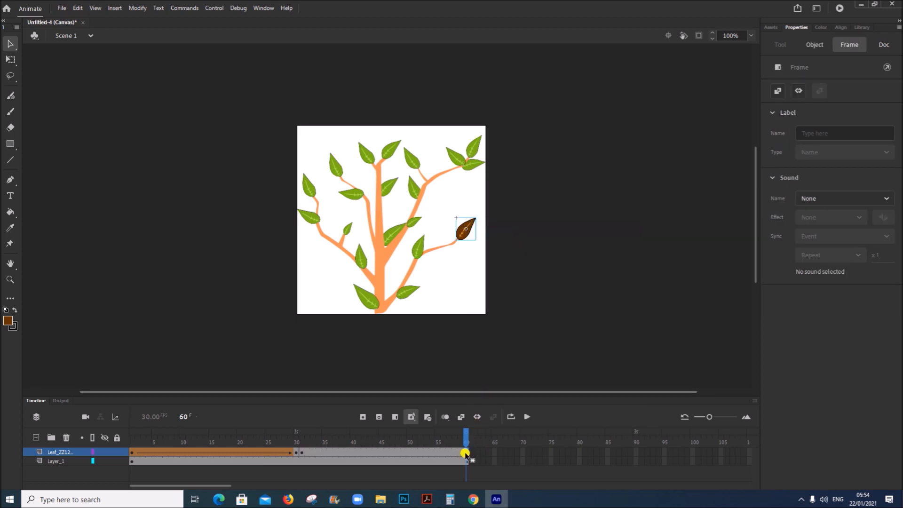
click(466, 236)
drag(466, 236, 468, 308)
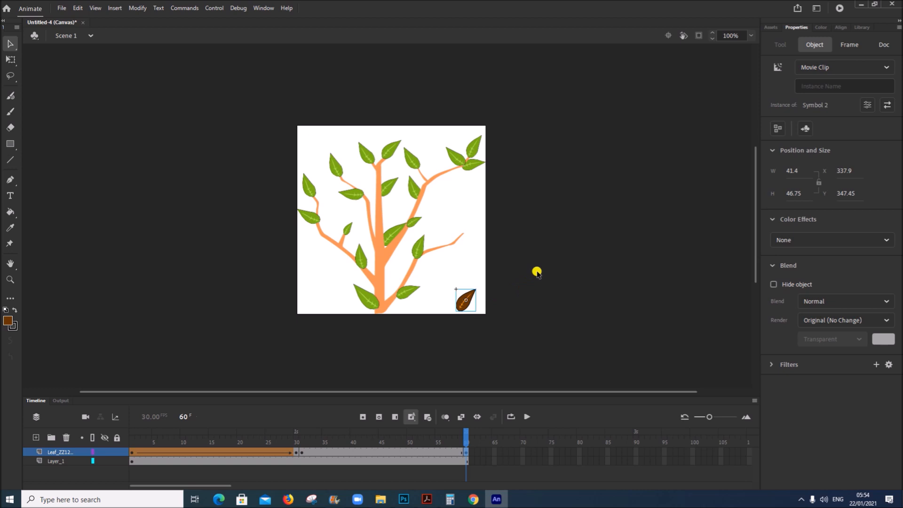
- Create a classic tween on the leaf layer between frames 31 and 60, and play the animation from frame 1
click(305, 453)
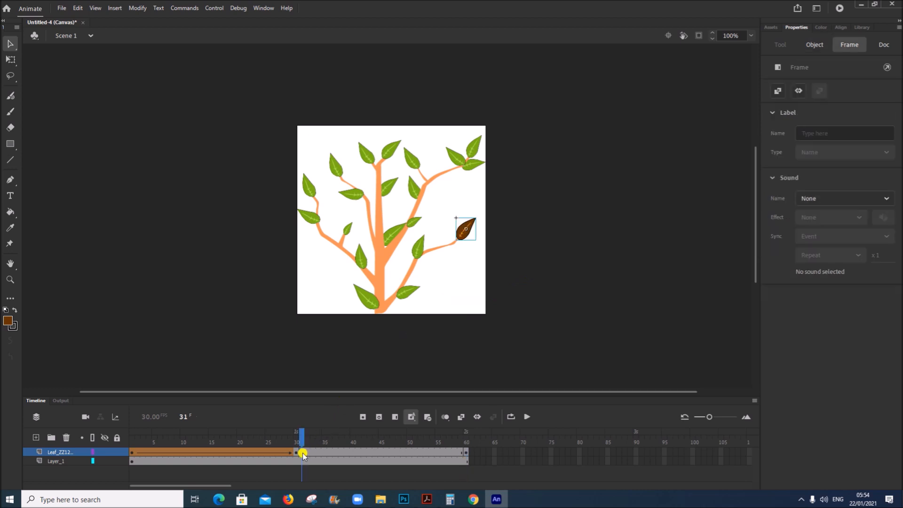
click(116, 8)
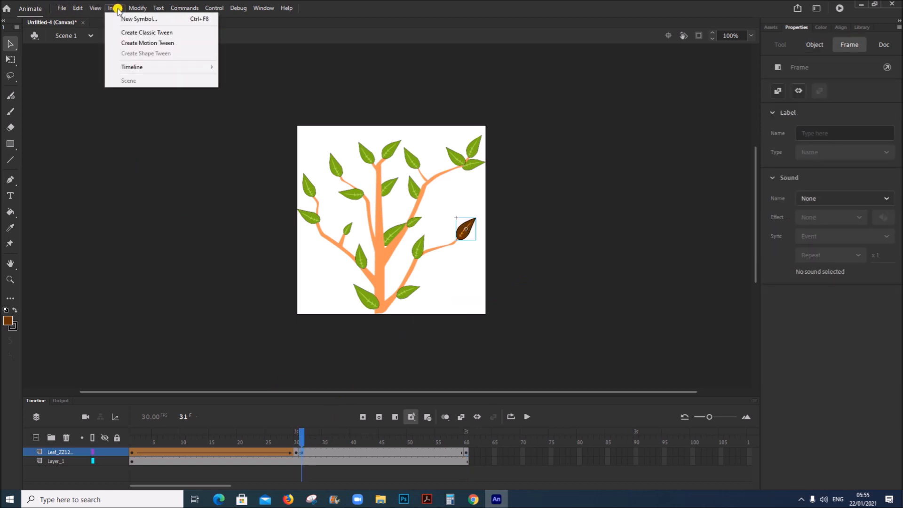
click(171, 35)
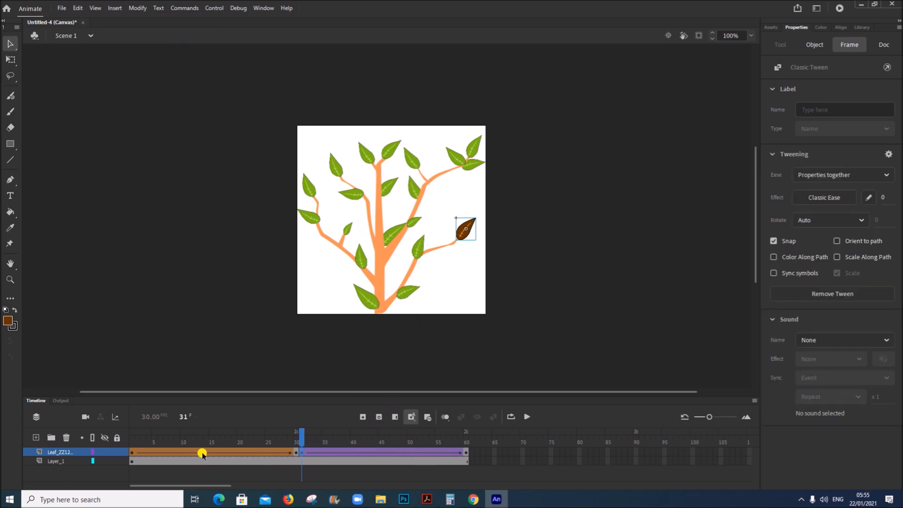
click(133, 453)
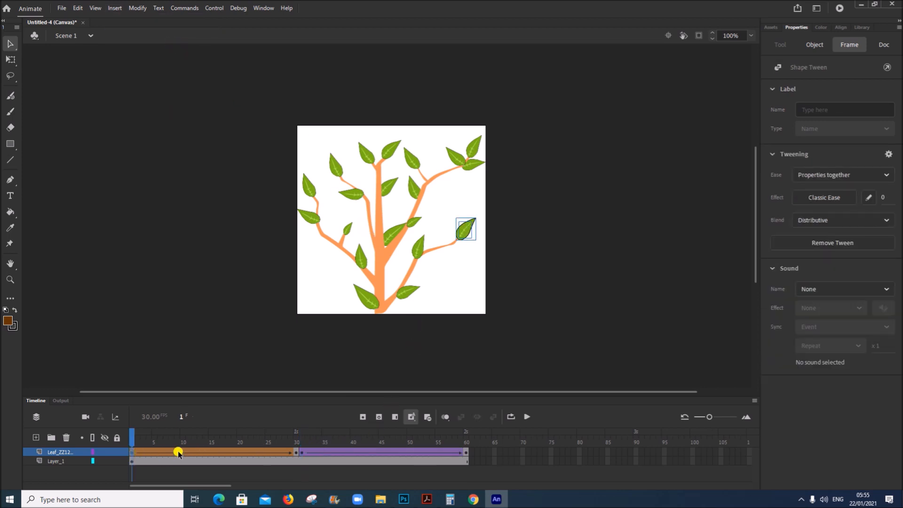
click(524, 417)
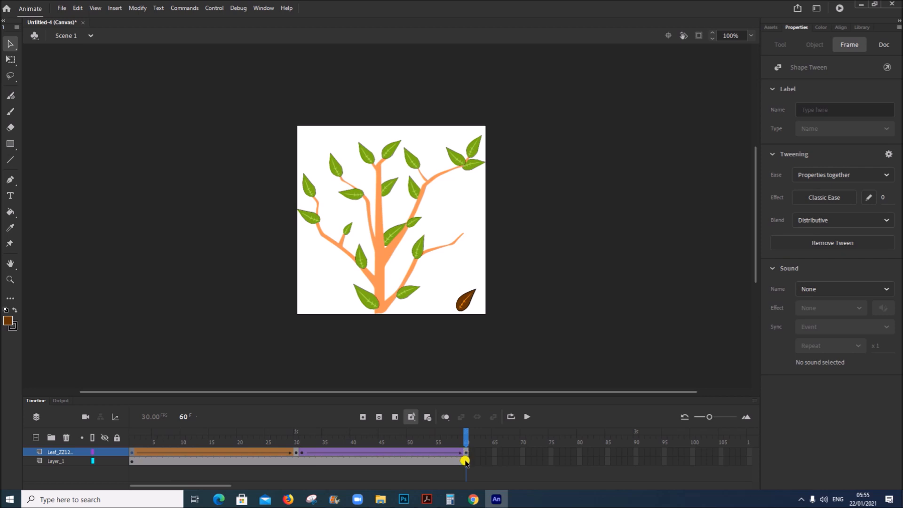
- Check the exam paper's export instruction in Acrobat, highlighting the required file name LeafDrop_
click(426, 499)
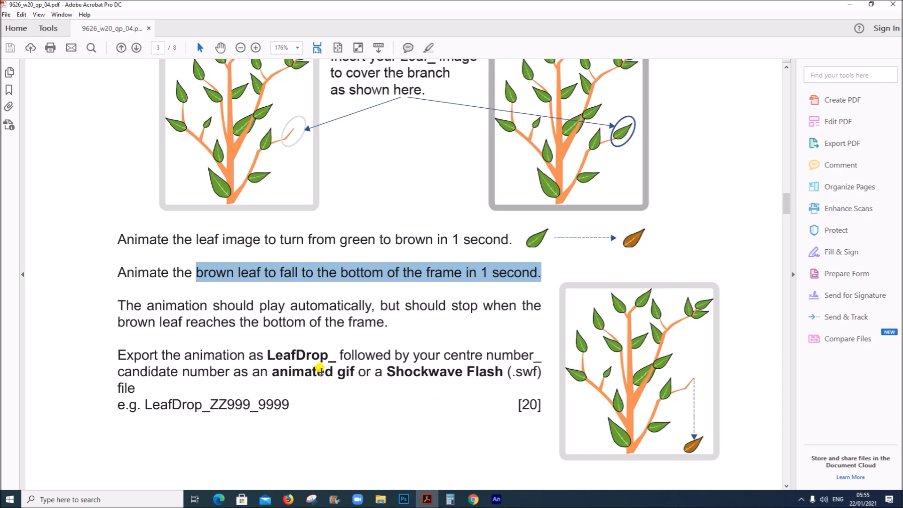
scroll(320, 369, down, 4)
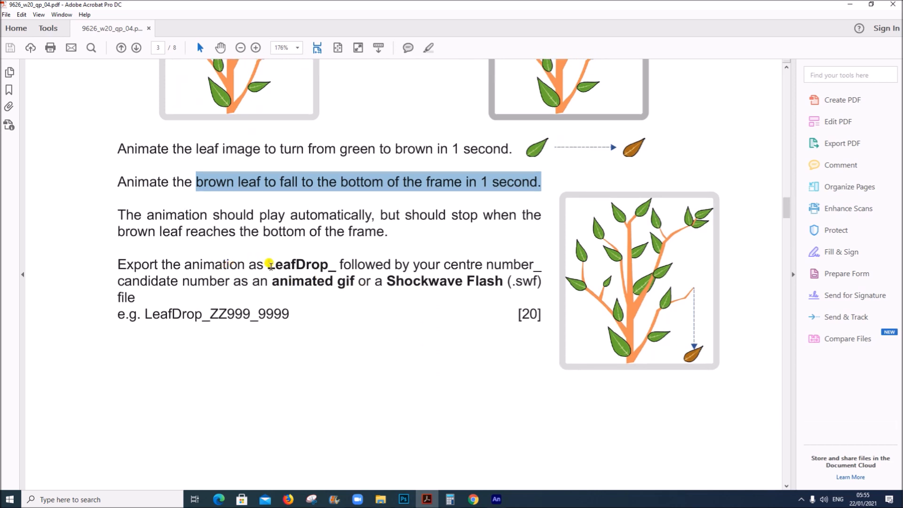
drag(266, 262, 326, 261)
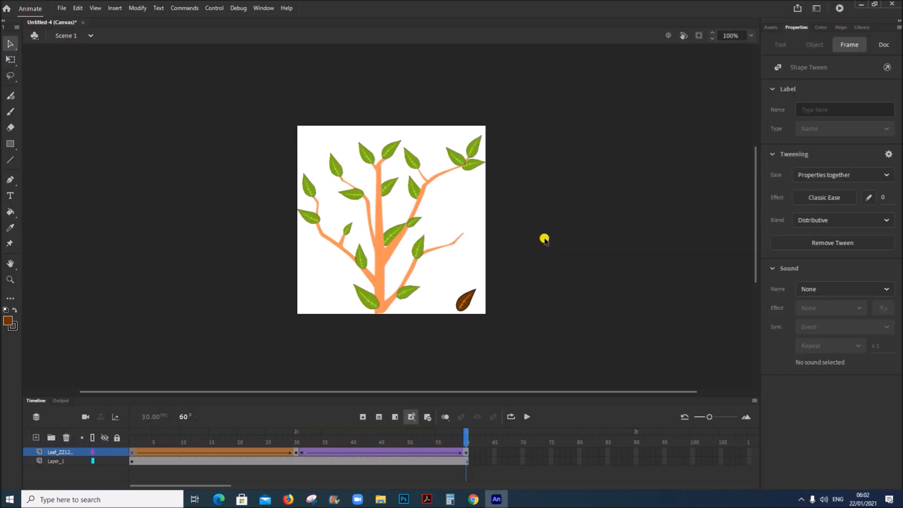
- Start exporting the animation as an animated GIF at 400 by 400 px, with looping set to Once
click(61, 8)
mouse_move(167, 156)
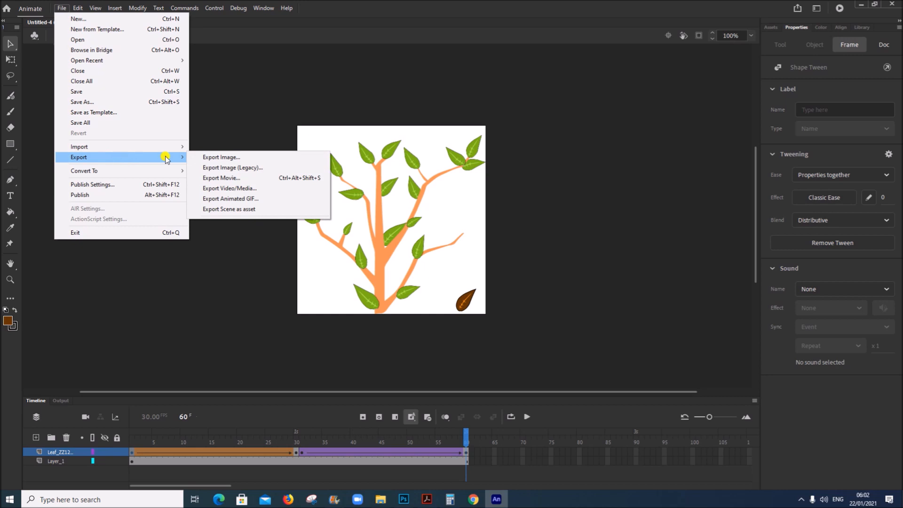
click(237, 201)
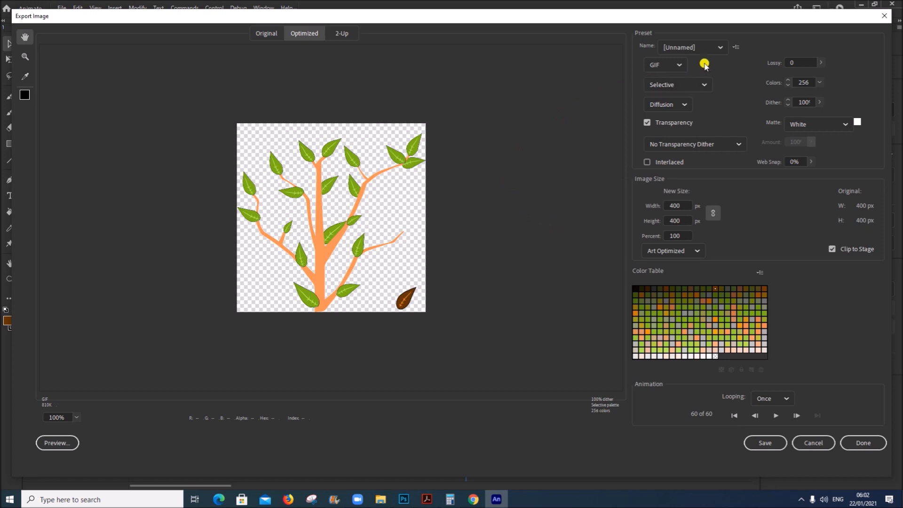
click(786, 399)
click(772, 418)
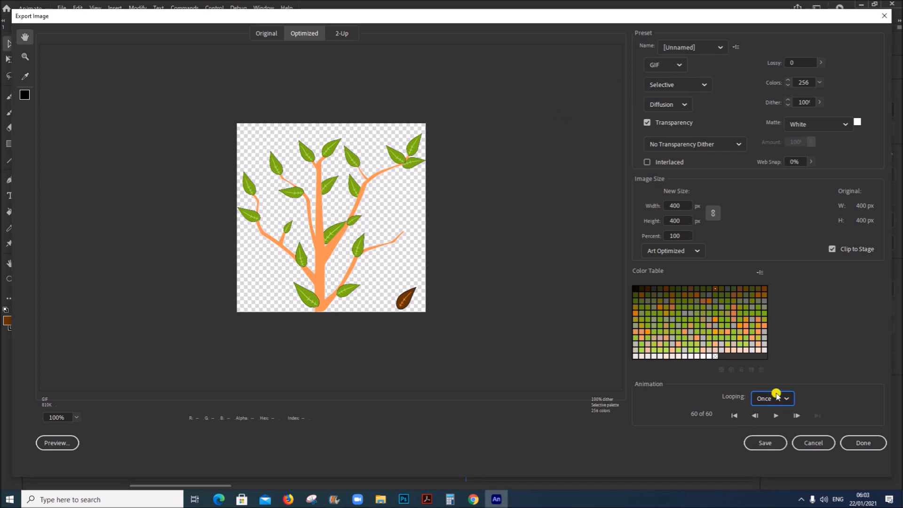
- Check the exam paper's instruction in Acrobat on when the animation should stop, clear its text highlight, and return to Animate
click(427, 499)
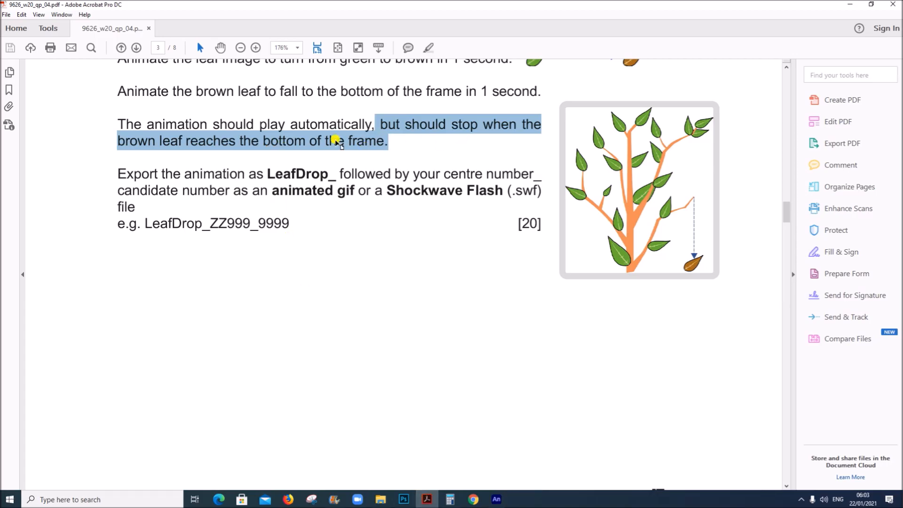
click(295, 142)
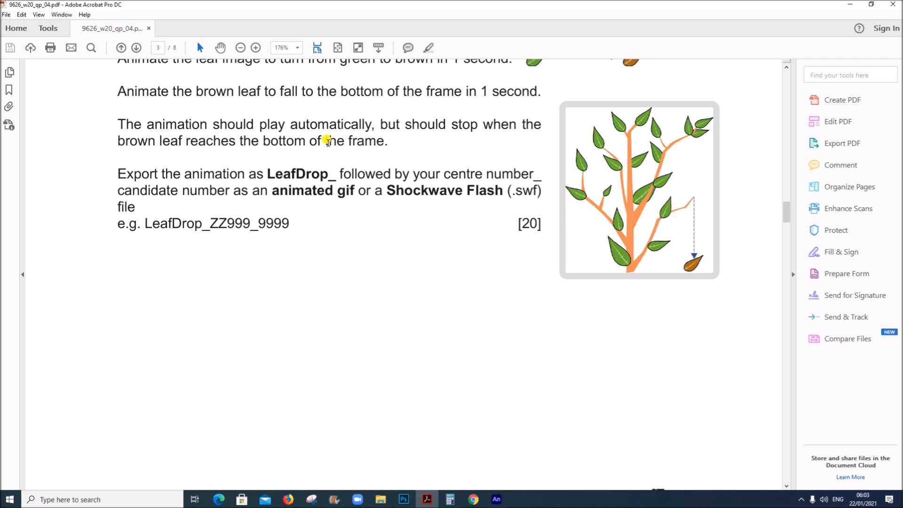
click(496, 499)
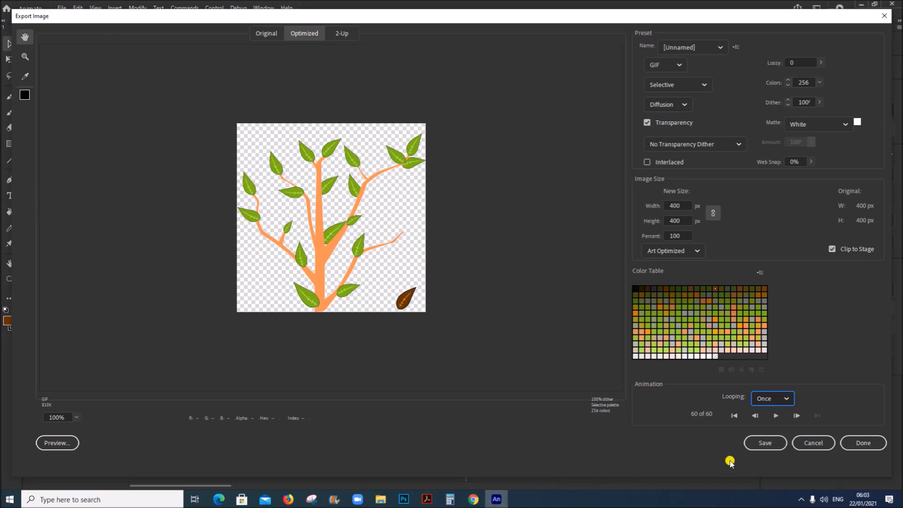
- Save the GIF as LeafDrop_ZZ123_1234 in the Examination folder, and select the exported file in File Explorer
click(765, 443)
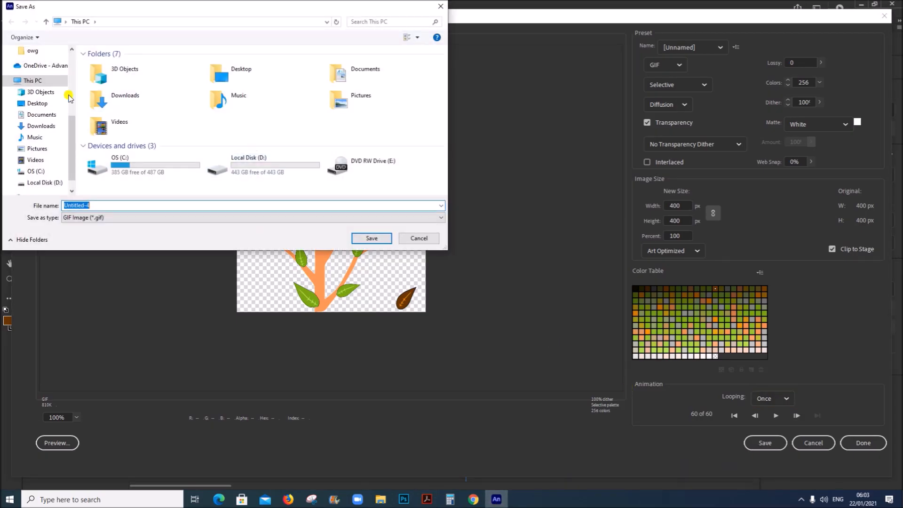
scroll(40, 120, up, 3)
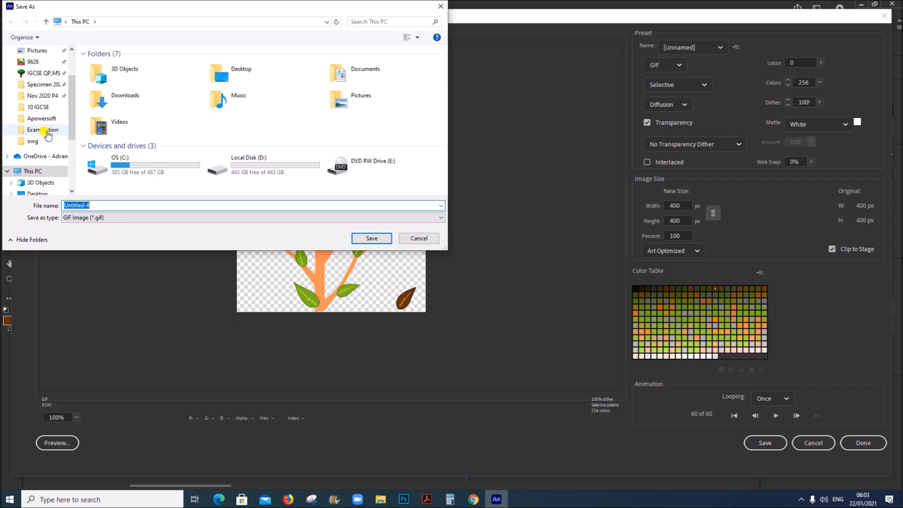
click(44, 130)
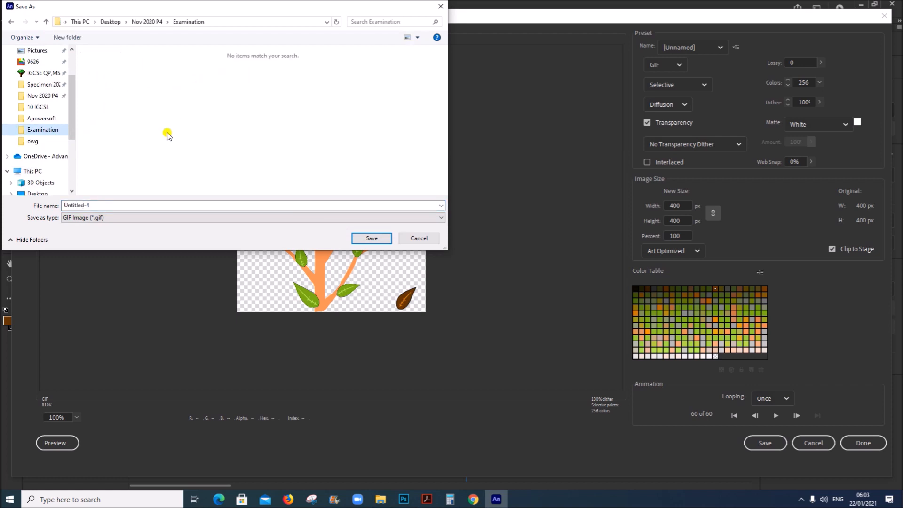
double_click(113, 204)
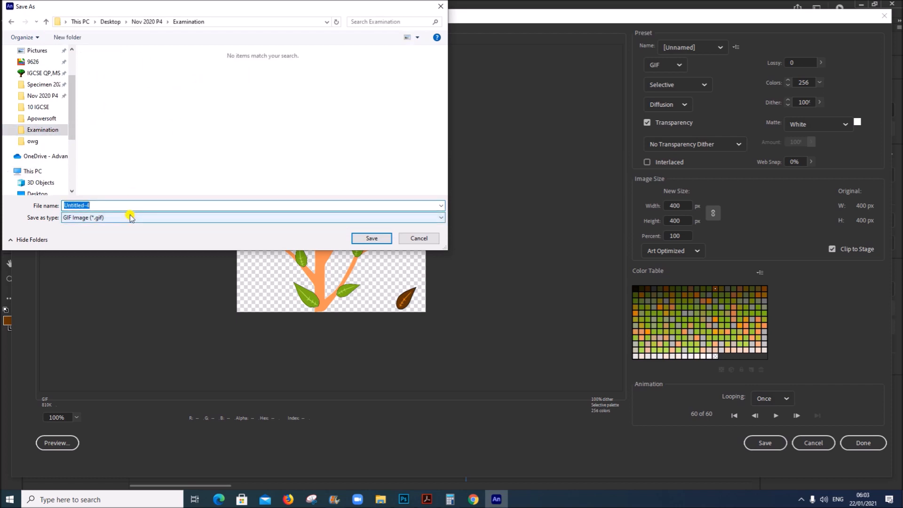
text(LeafDrop_ZZ123_1234)
click(371, 239)
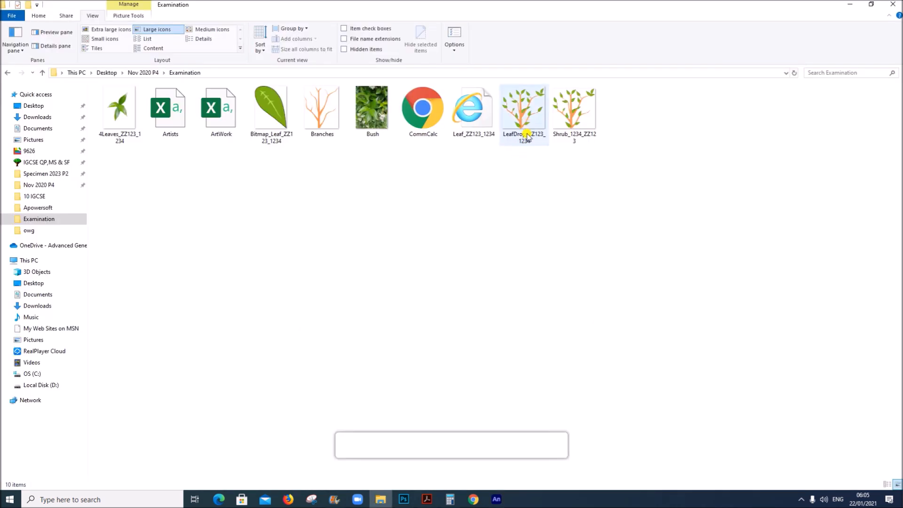
mouse_move(526, 129)
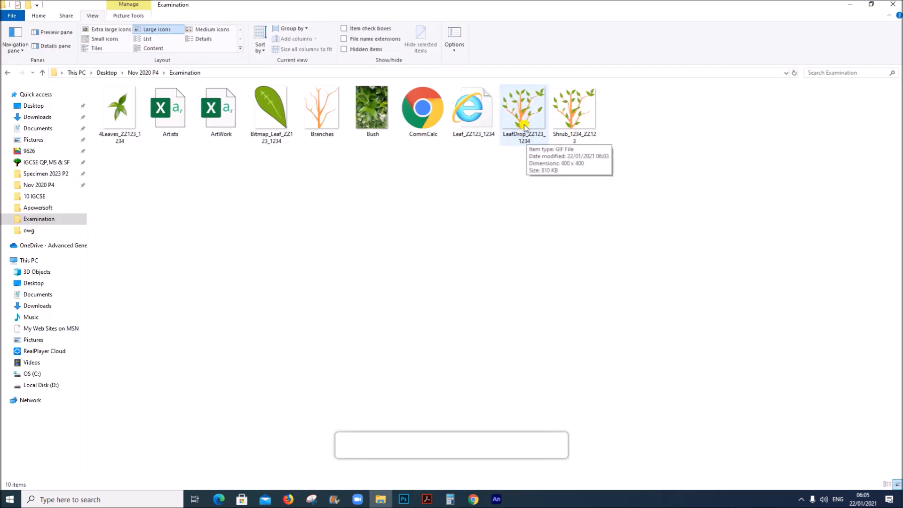
click(525, 127)
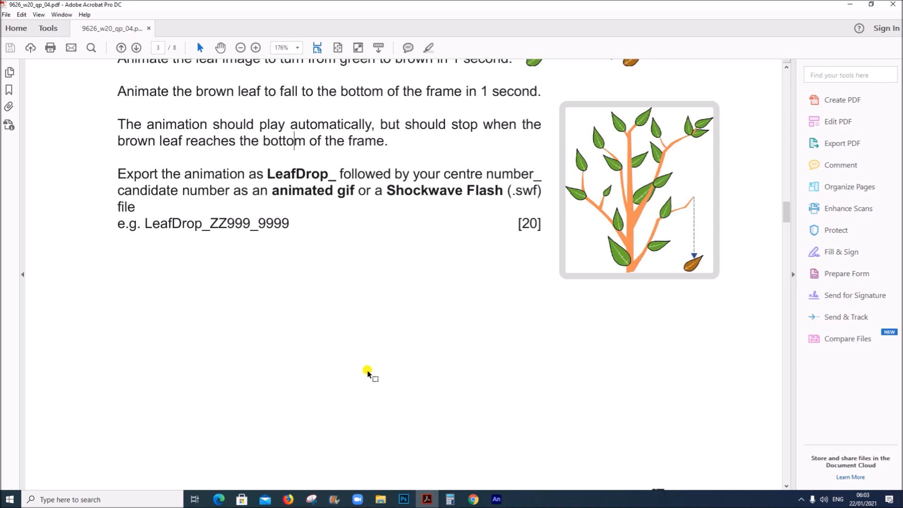
- In Acrobat, look through the exam paper's questions 3 and 4, and return to question 2's export instructions
scroll(369, 371, down, 3)
scroll(367, 369, down, 9)
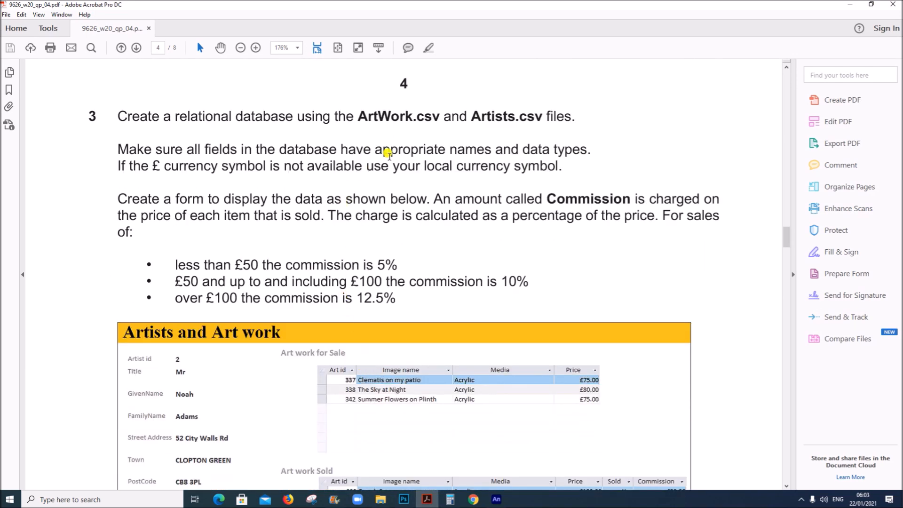
scroll(391, 264, down, 15)
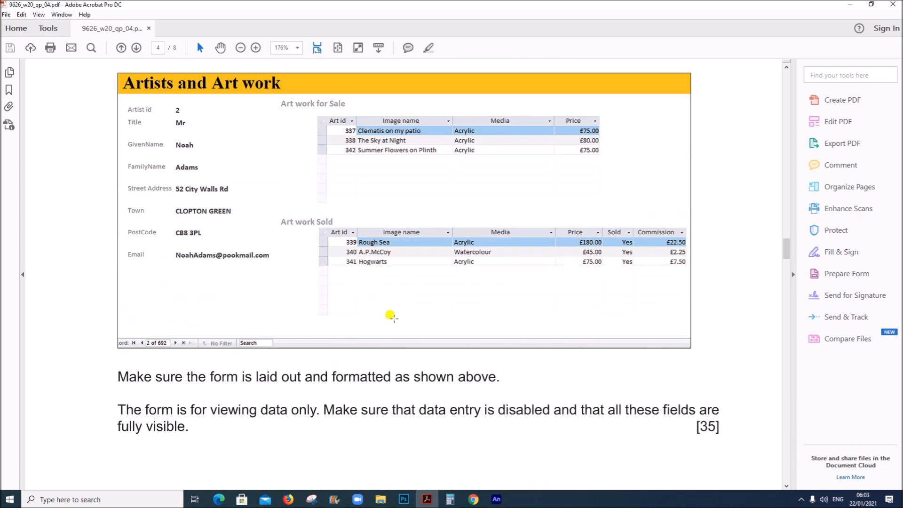
scroll(384, 401, down, 5)
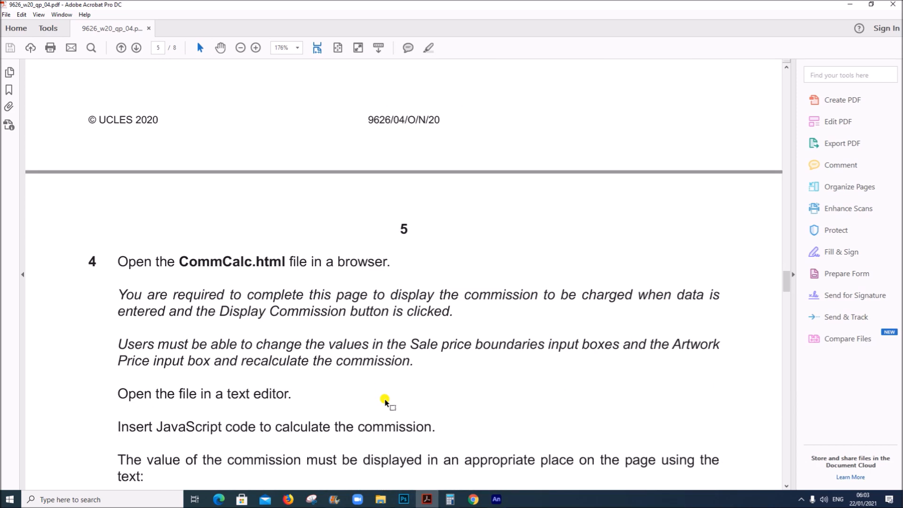
scroll(384, 400, up, 6)
scroll(536, 377, up, 5)
scroll(428, 390, up, 10)
scroll(392, 392, up, 3)
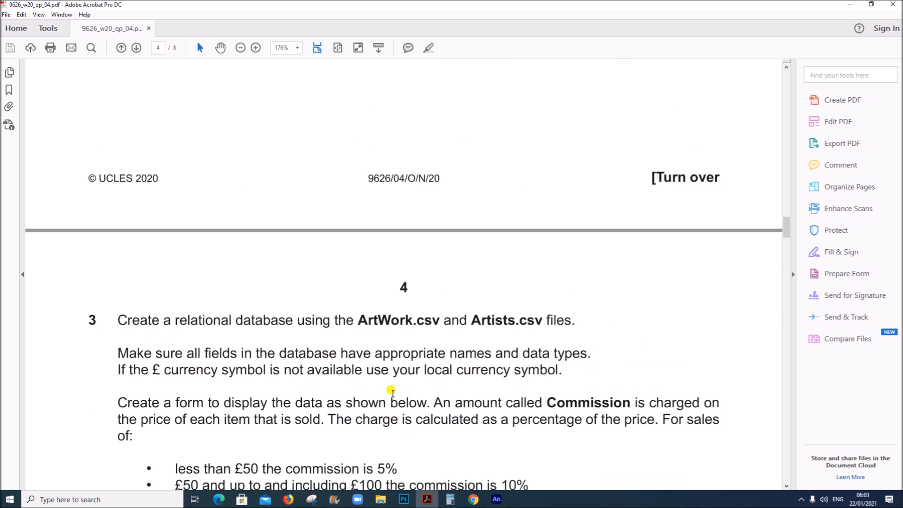
scroll(393, 393, up, 8)
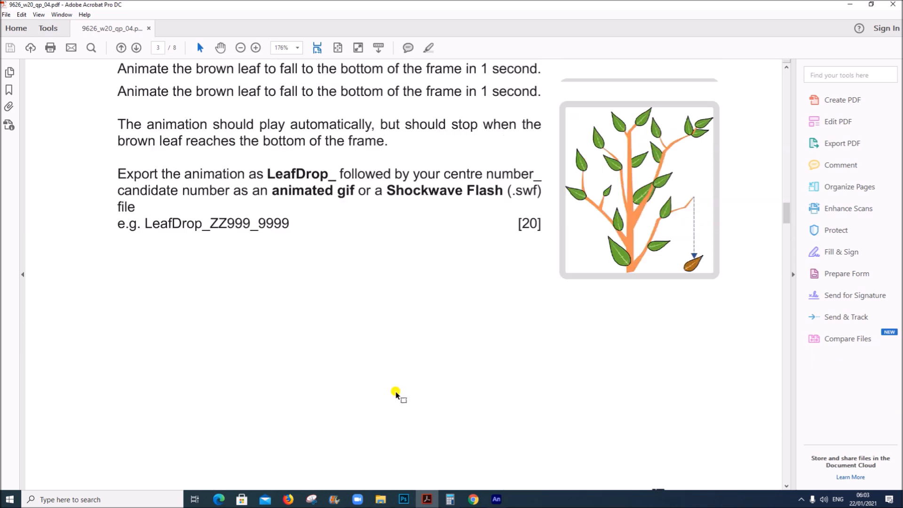